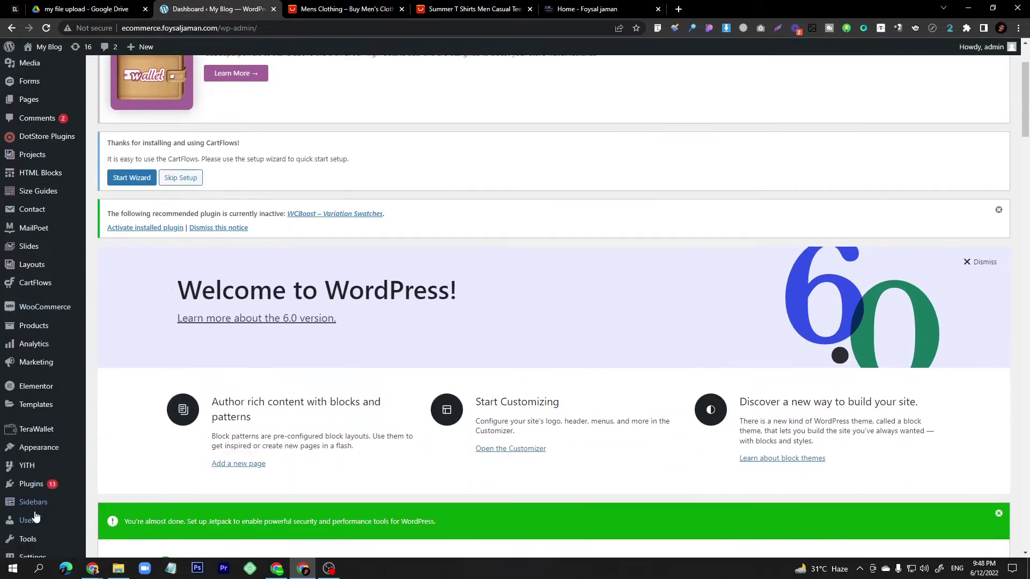
Choose the dokan-pro-3.5.5.zip archive for upload on the Upload Plugin page.
mouse_move(31, 484)
click(108, 504)
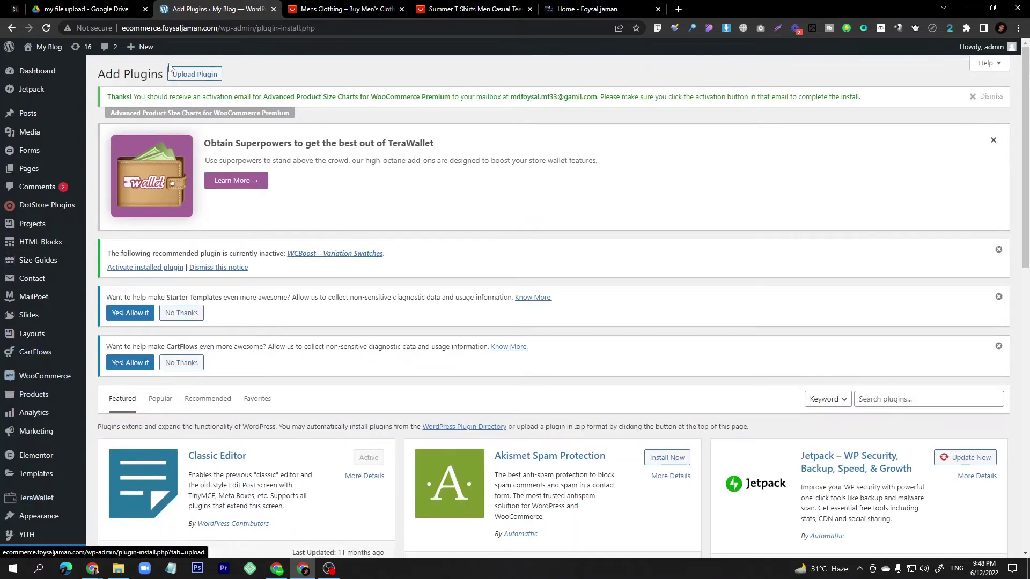
click(185, 75)
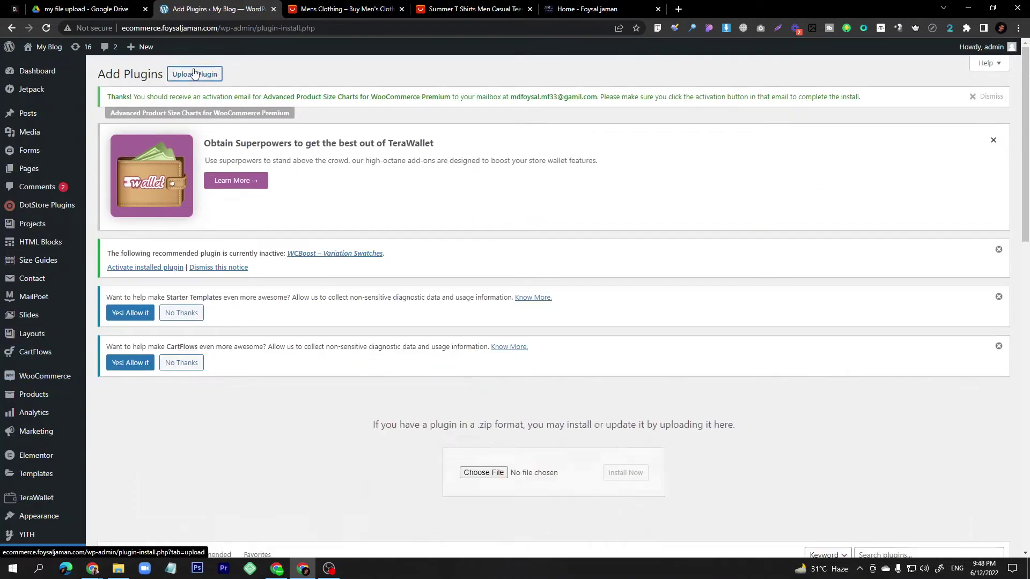
click(482, 472)
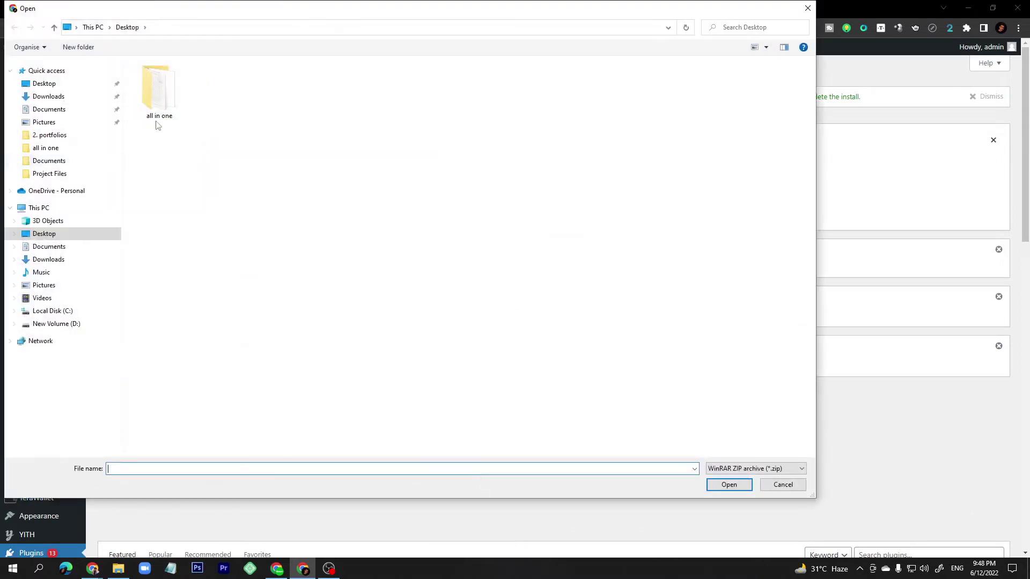
click(72, 85)
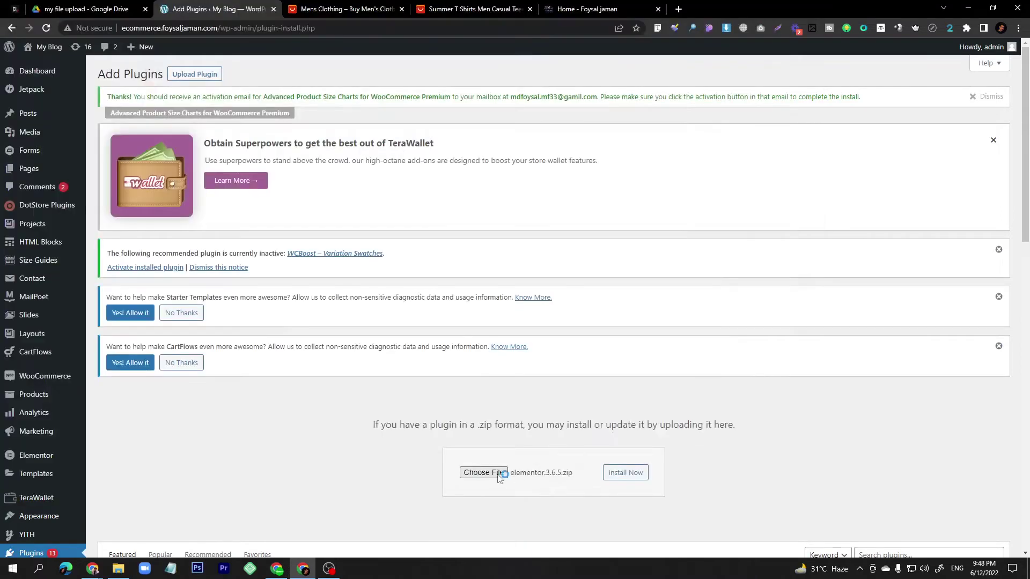
click(499, 476)
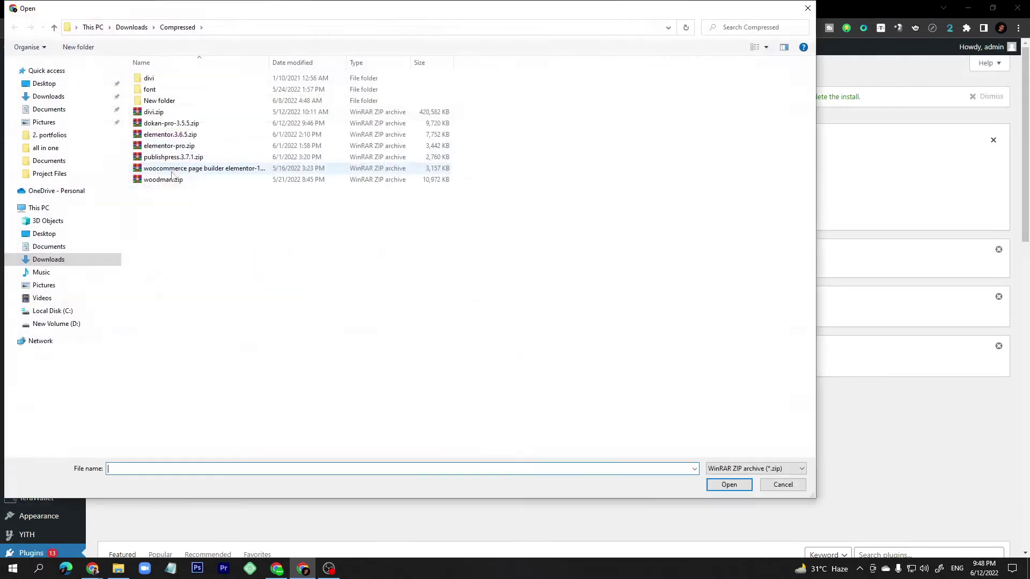
click(172, 126)
click(726, 485)
Install and activate Dokan Pro, then install the required Dokan core plugin.
click(633, 477)
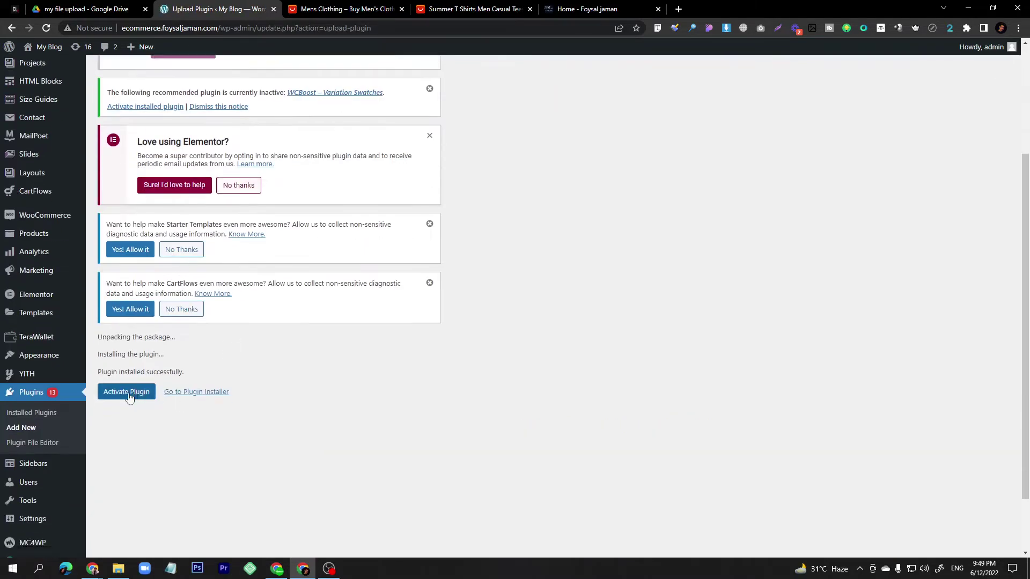
click(127, 393)
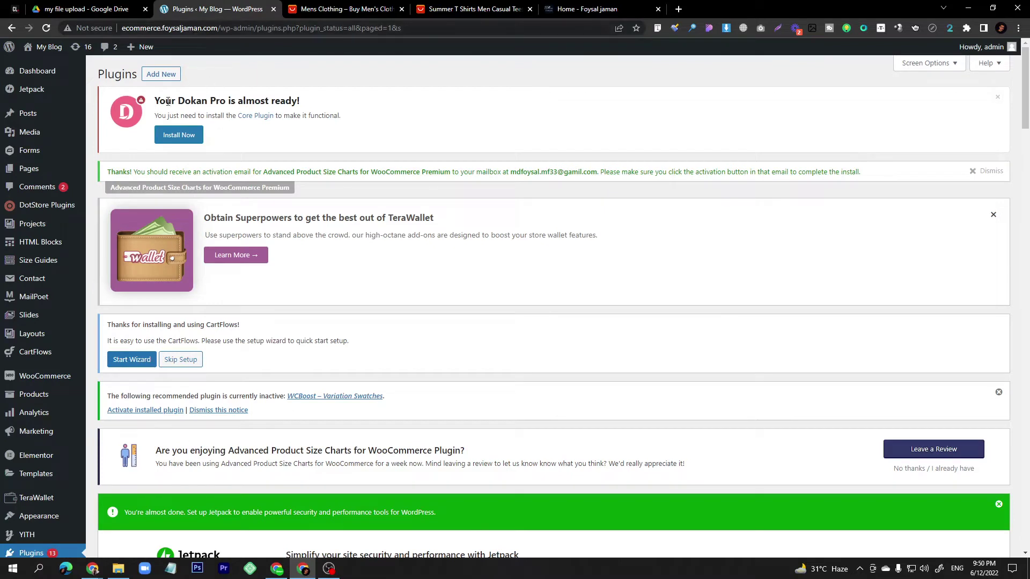
click(187, 139)
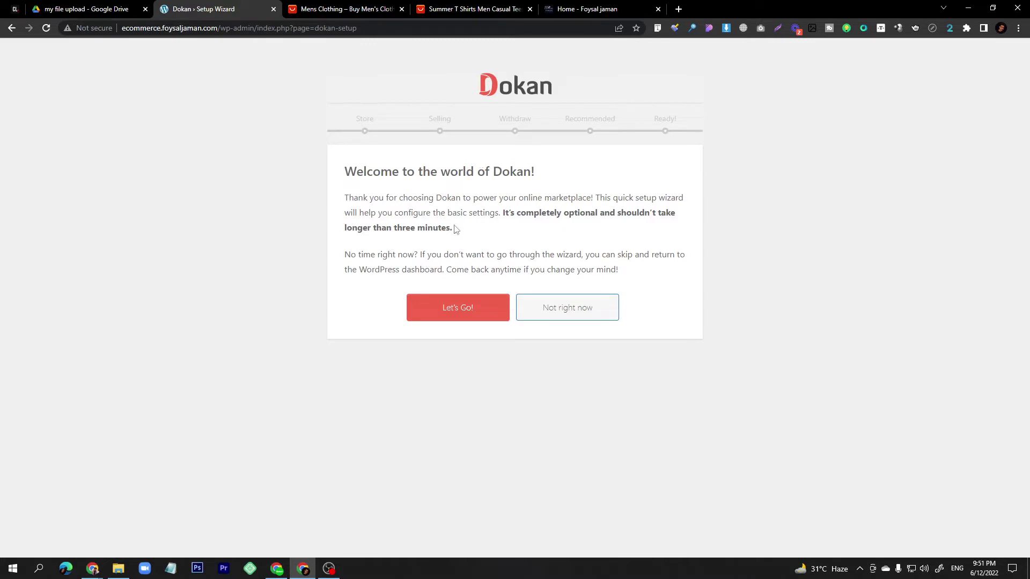
Start the Dokan wizard from its welcome screen with Let's Go!
click(461, 311)
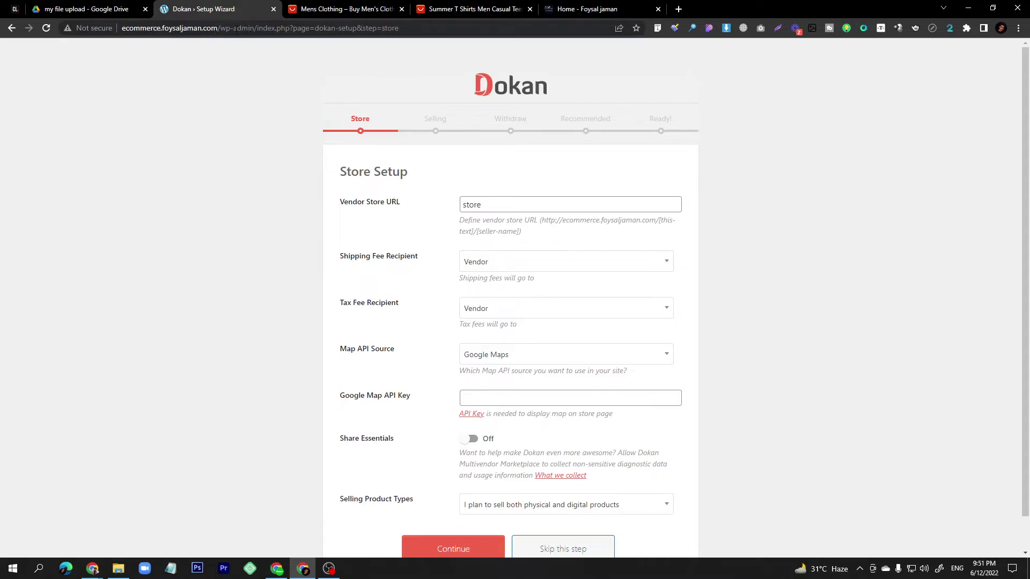
double_click(471, 205)
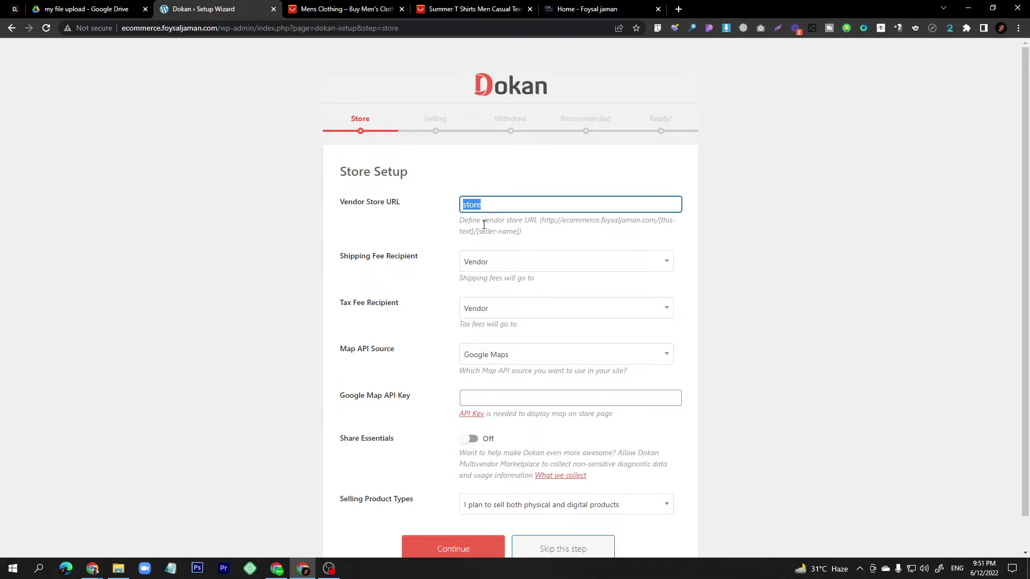
click(457, 227)
drag(459, 220, 664, 224)
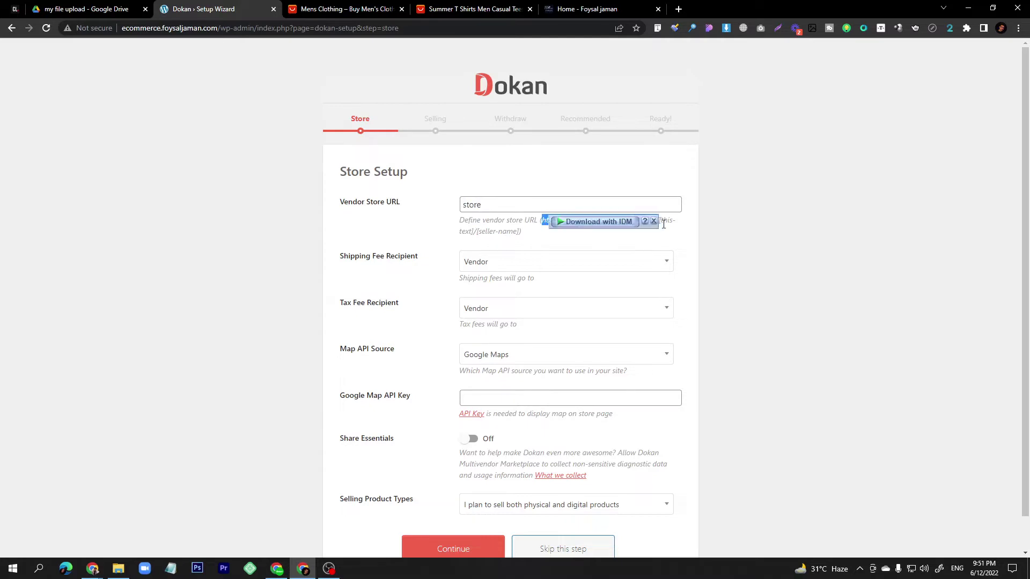
double_click(468, 231)
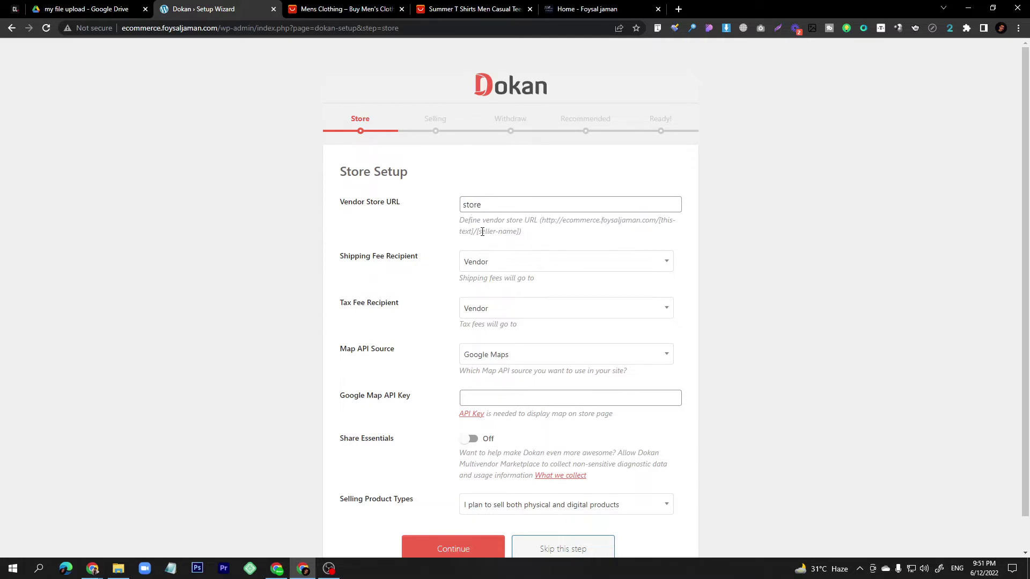
drag(478, 231, 516, 231)
click(489, 207)
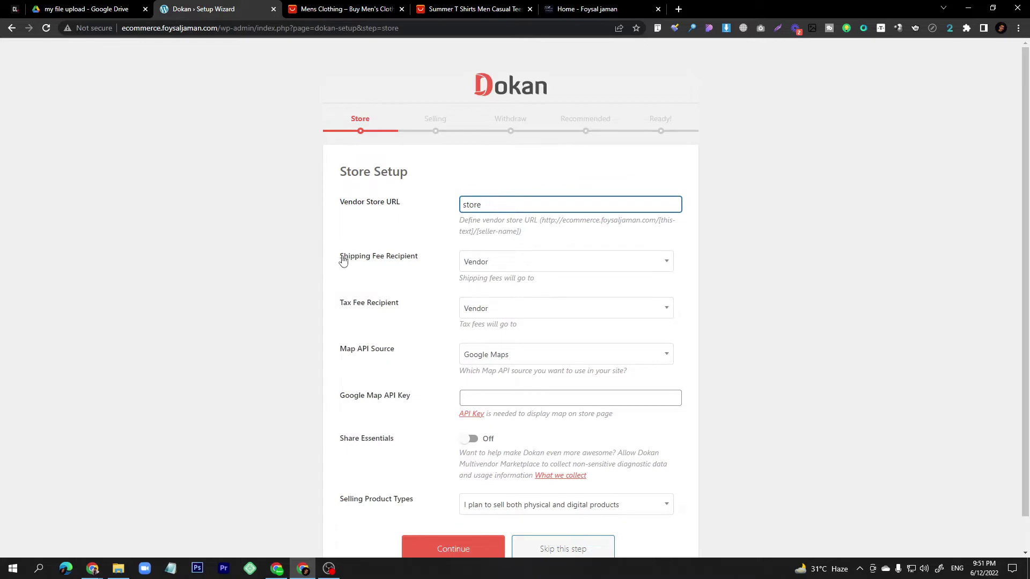
click(498, 272)
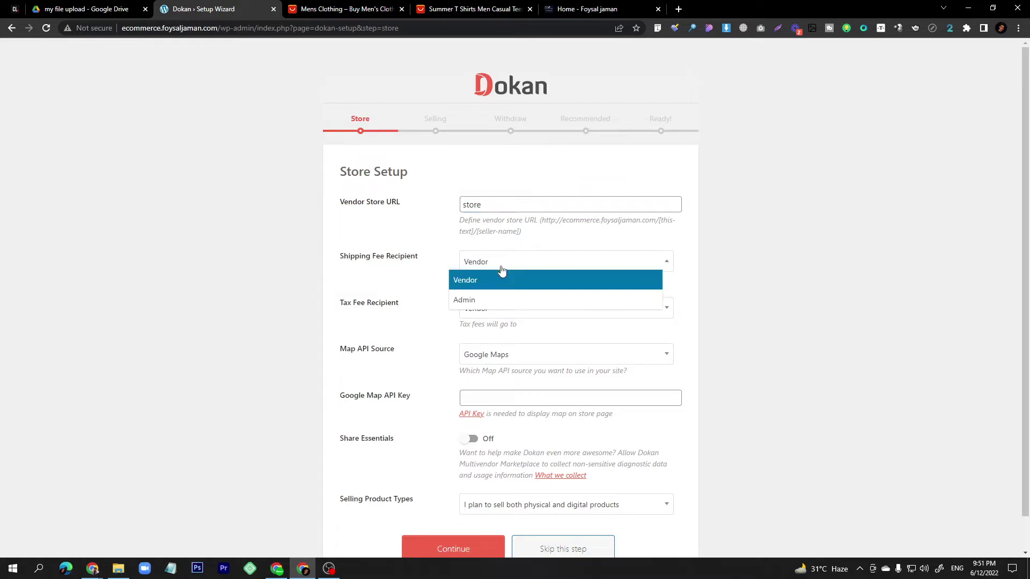
click(490, 285)
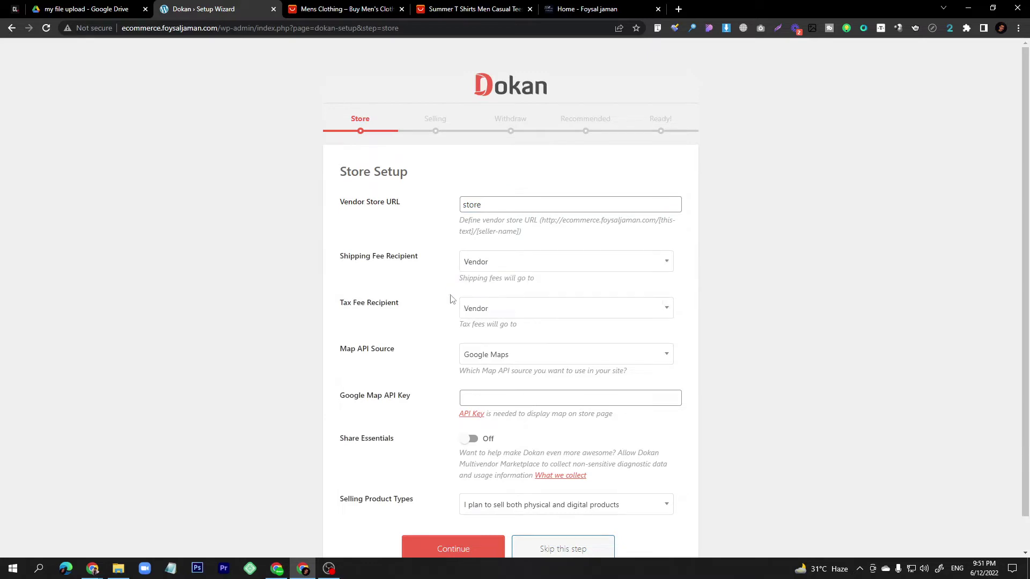
click(503, 316)
click(497, 329)
scroll(497, 329, down, 1)
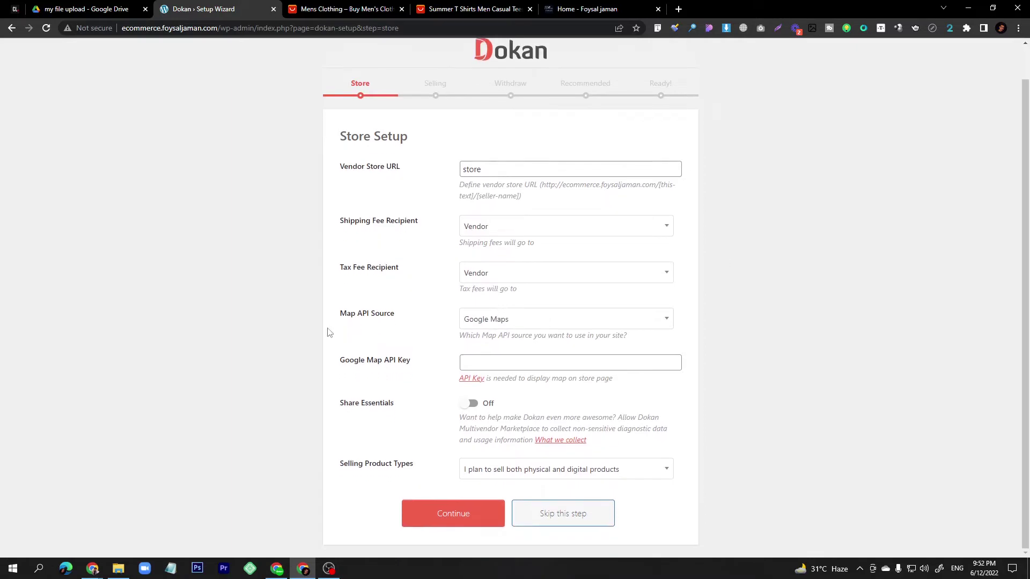
click(512, 324)
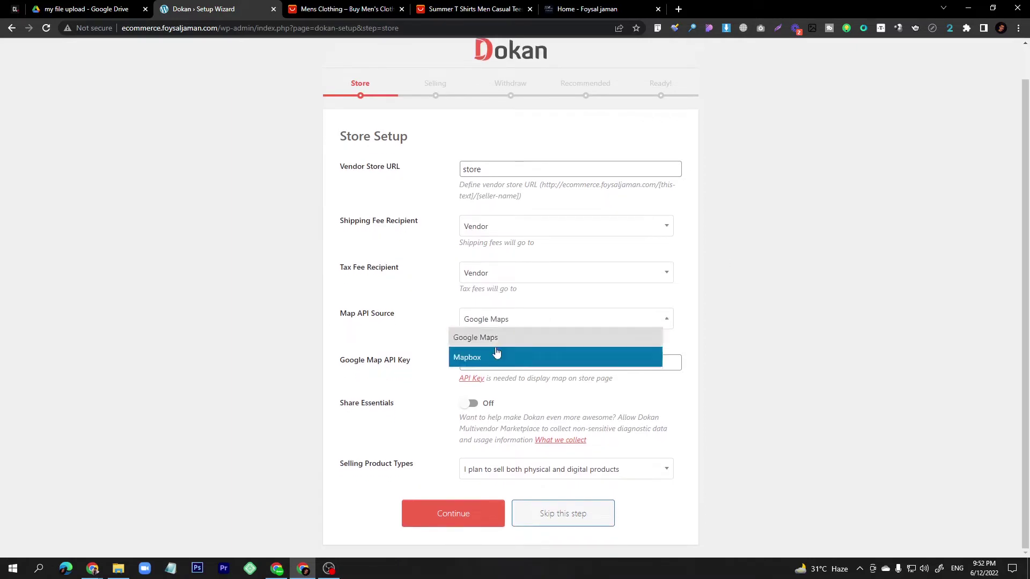
click(500, 337)
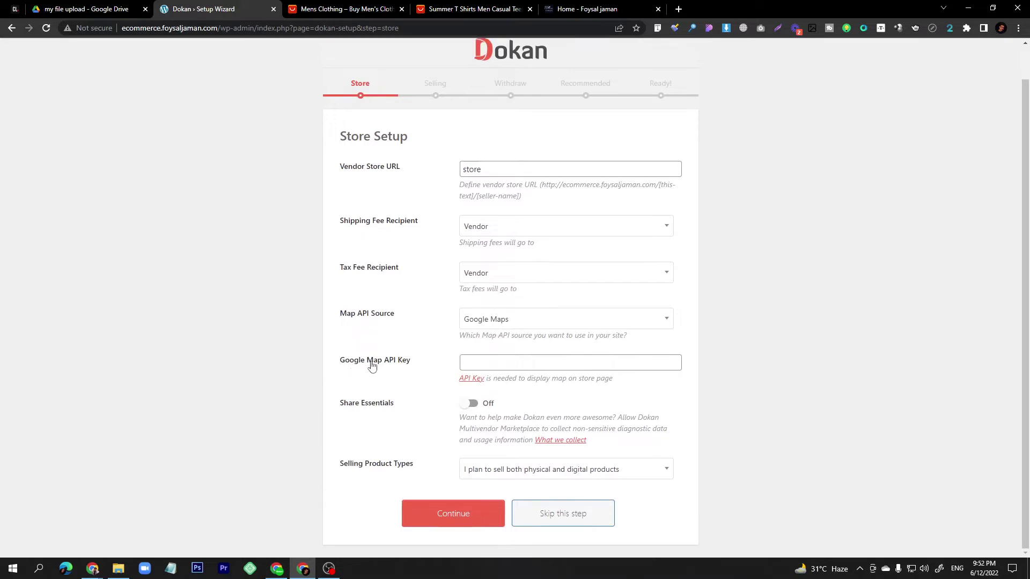
click(503, 364)
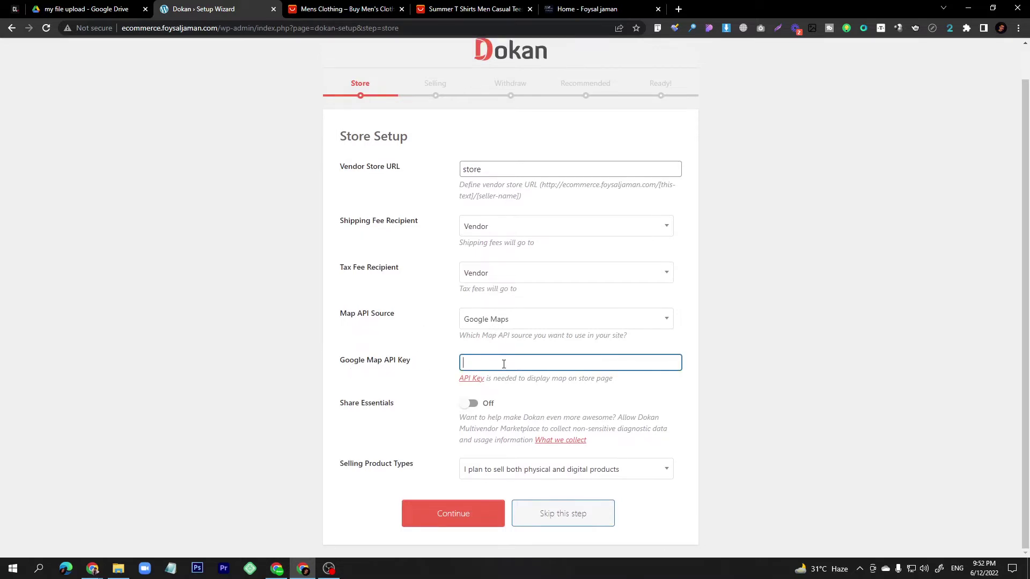
click(480, 323)
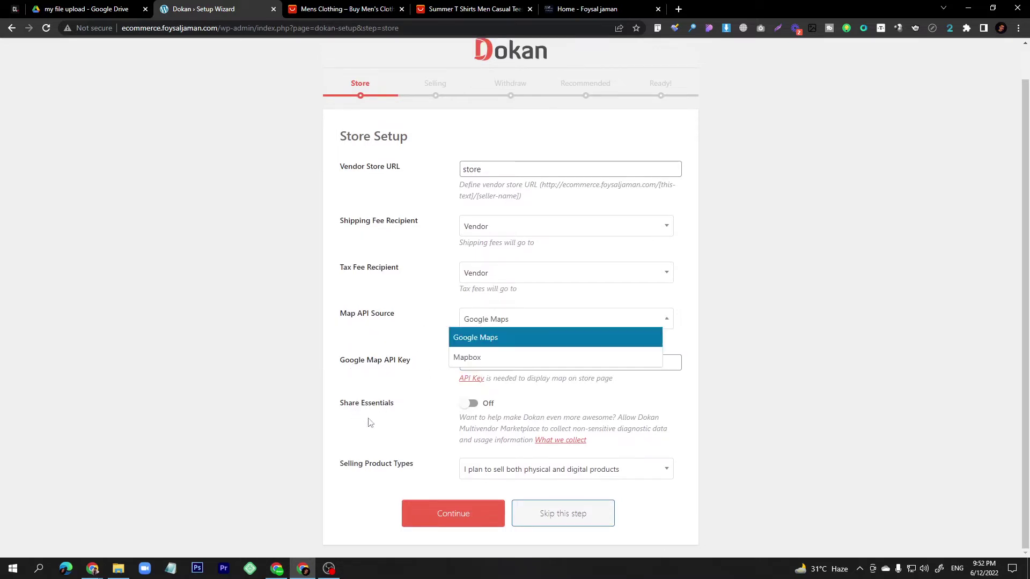
click(378, 480)
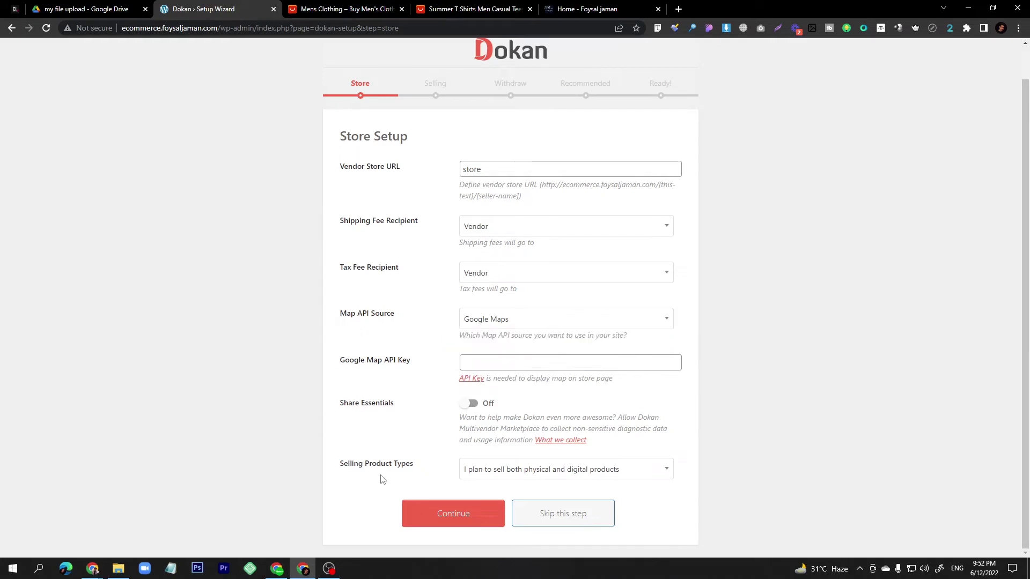
click(499, 477)
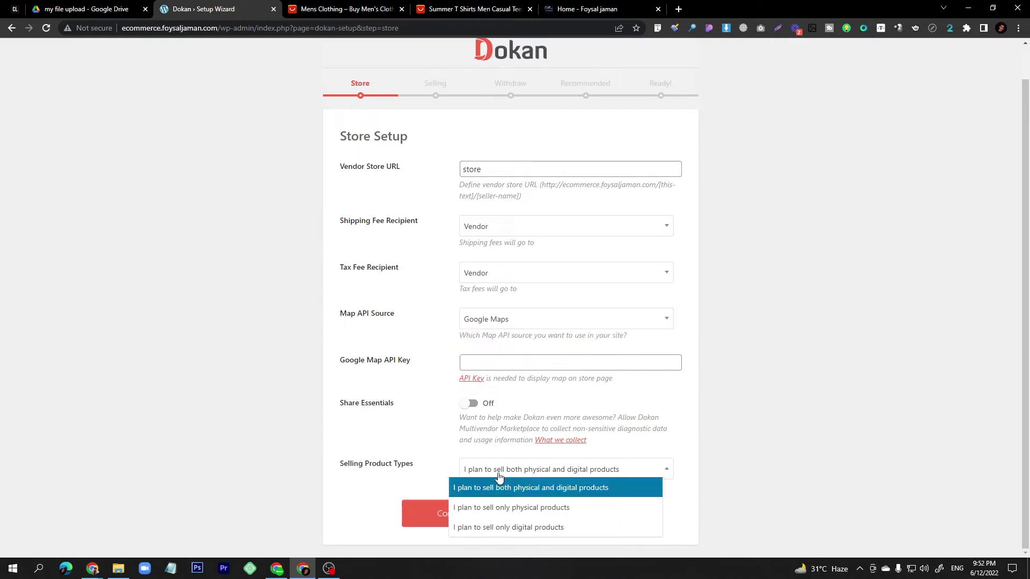
click(553, 484)
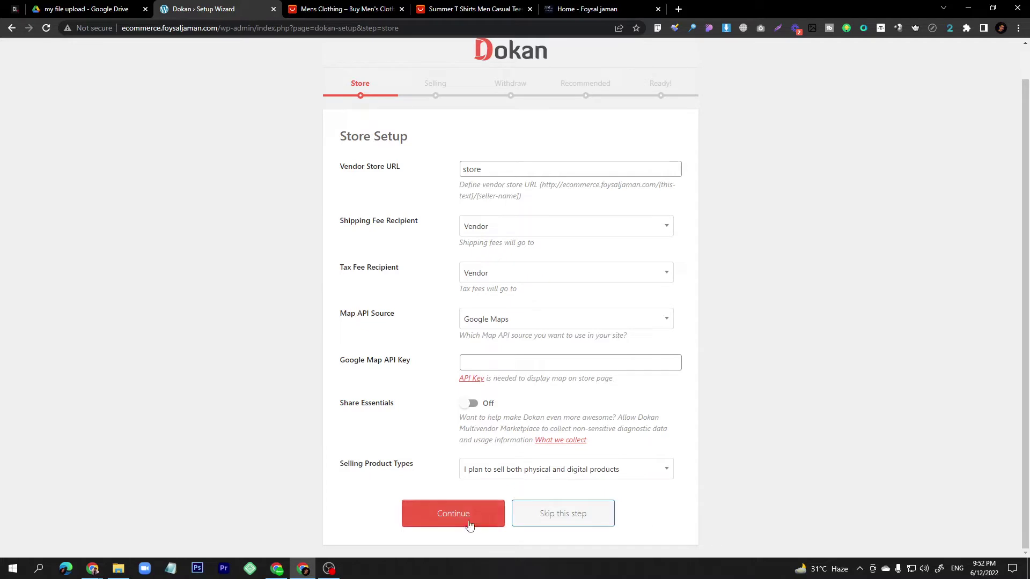
Continue past Store Setup with its default values to the Selling Setup step.
click(453, 513)
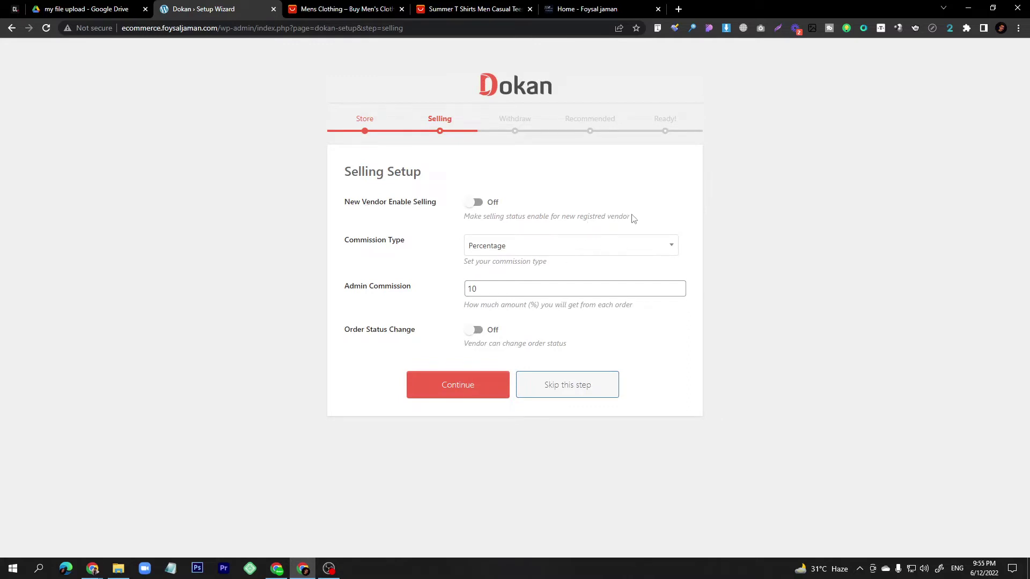
drag(630, 216, 464, 225)
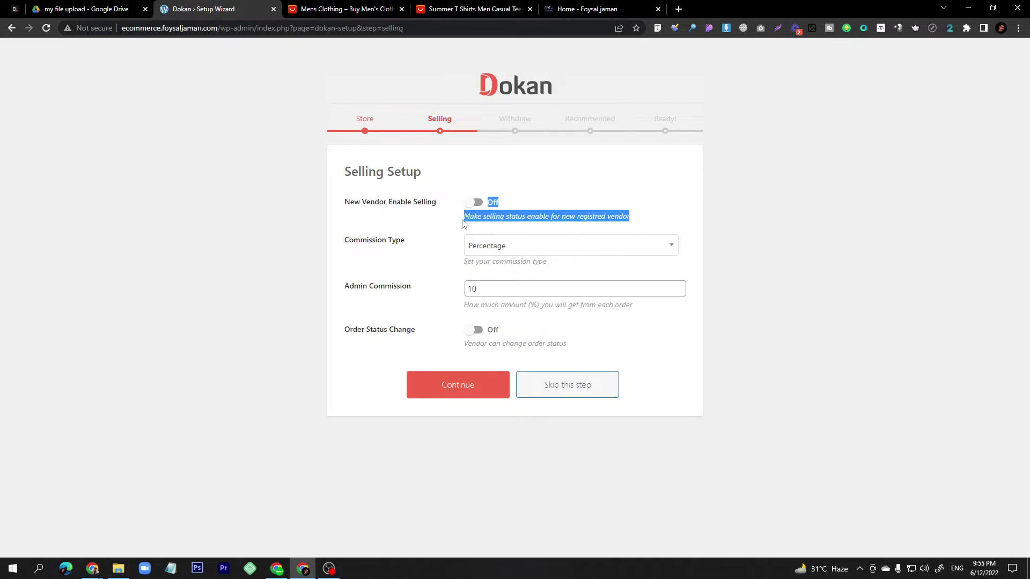
click(516, 219)
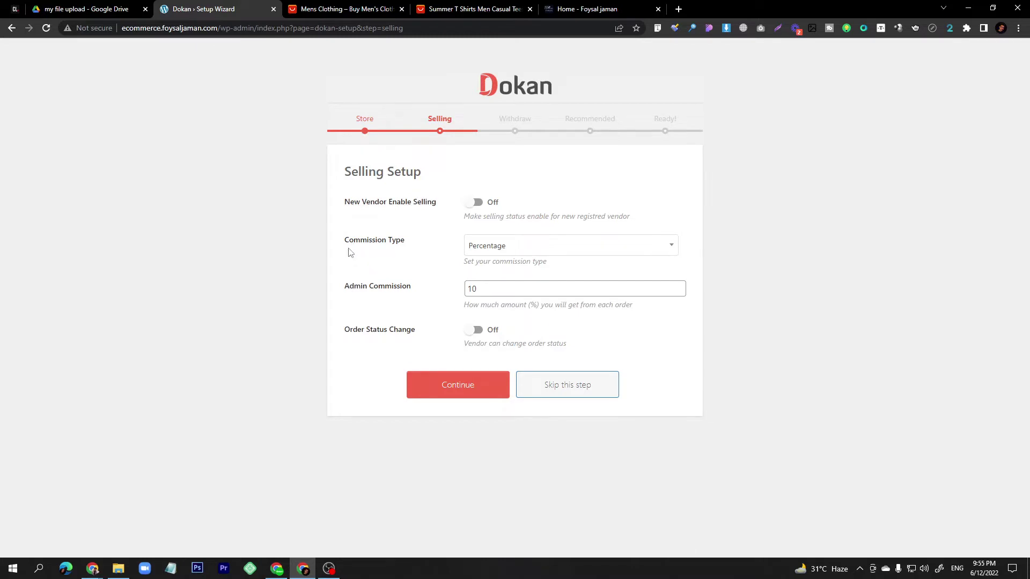
Change the commission type to Combine, after briefly trying Flat.
click(513, 248)
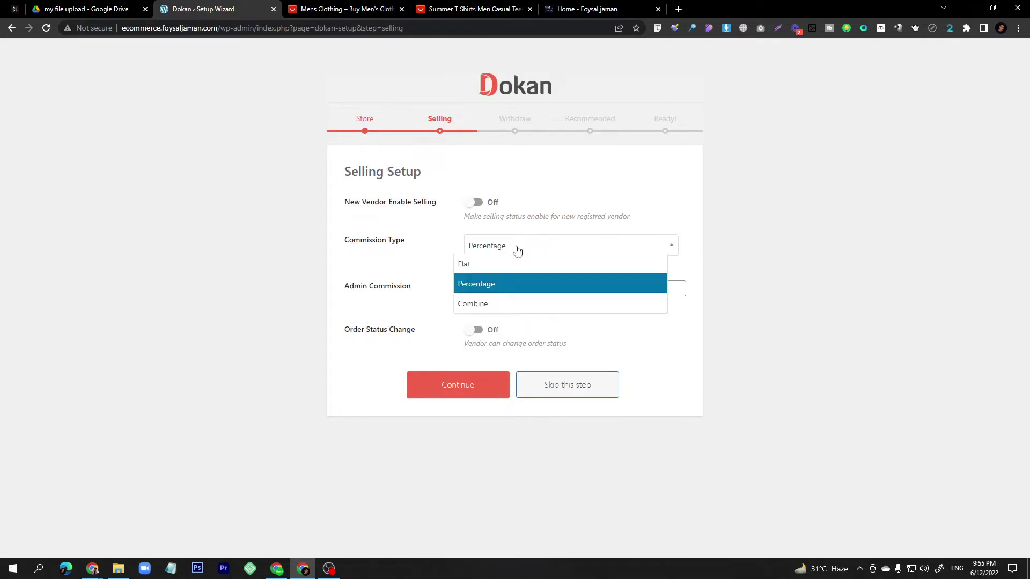
click(484, 265)
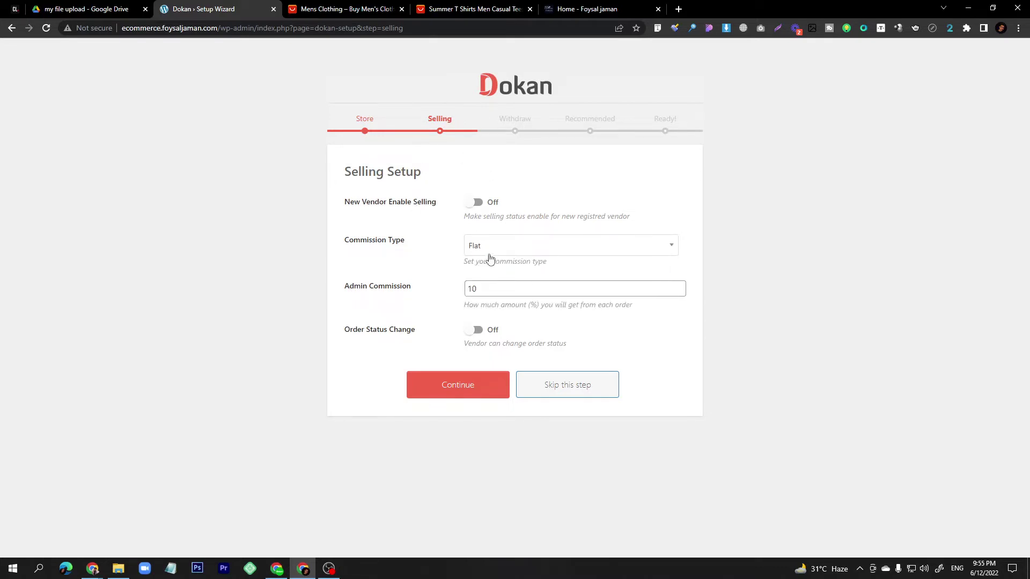
double_click(483, 288)
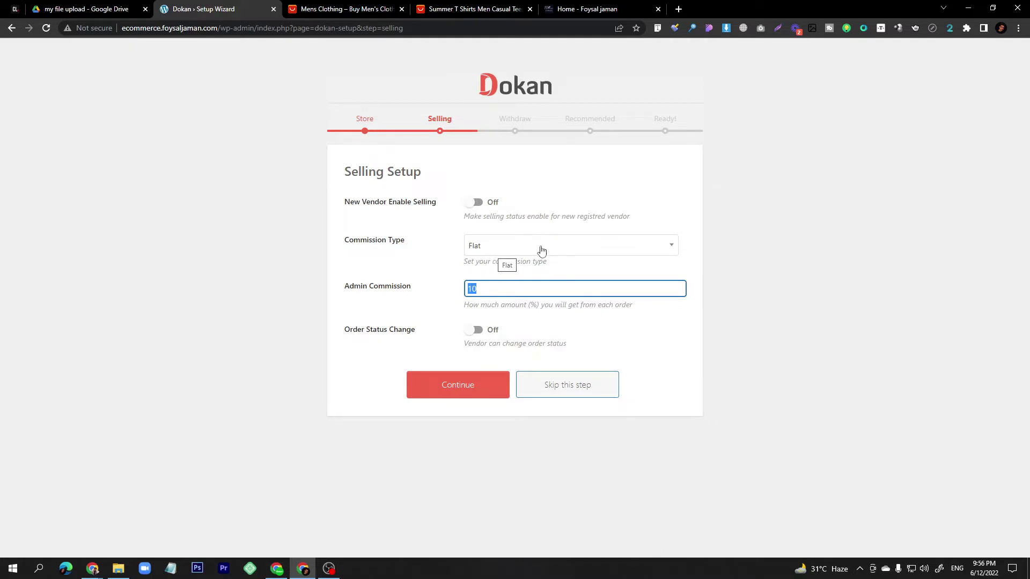
click(510, 248)
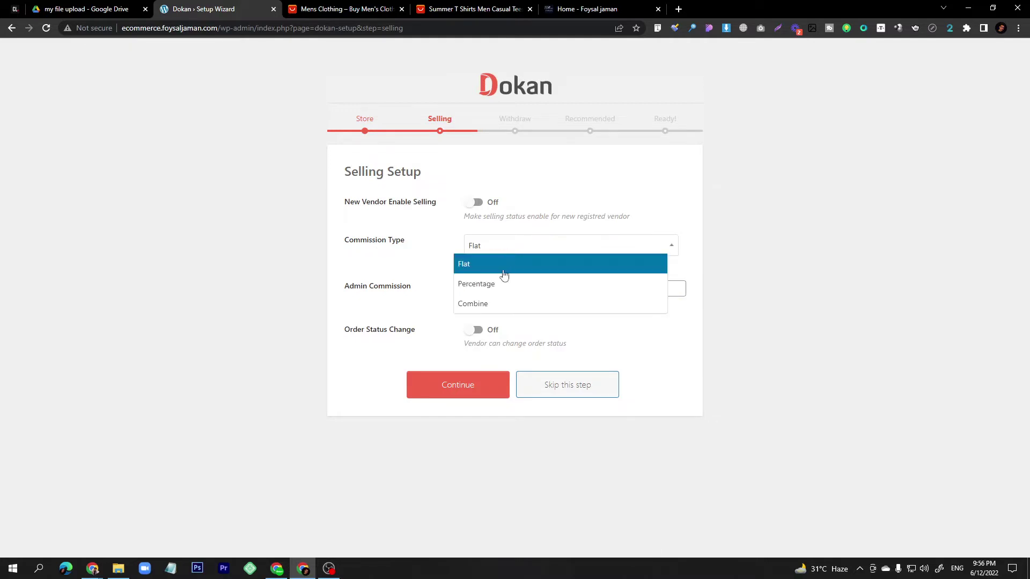
click(494, 303)
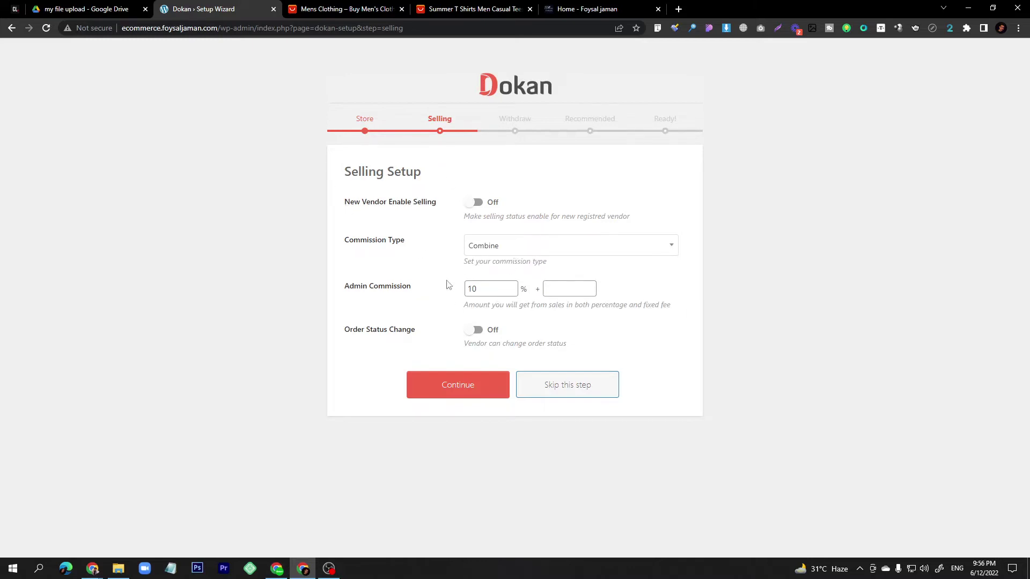
Enter a 20% commission plus a 0.50 fixed fee.
double_click(473, 290)
text(20)
double_click(472, 289)
click(572, 288)
text(1)
key(BackSpace)
text(0.50)
Switch the commission type back to Percentage at 20% and continue to Withdraw Setup.
click(497, 245)
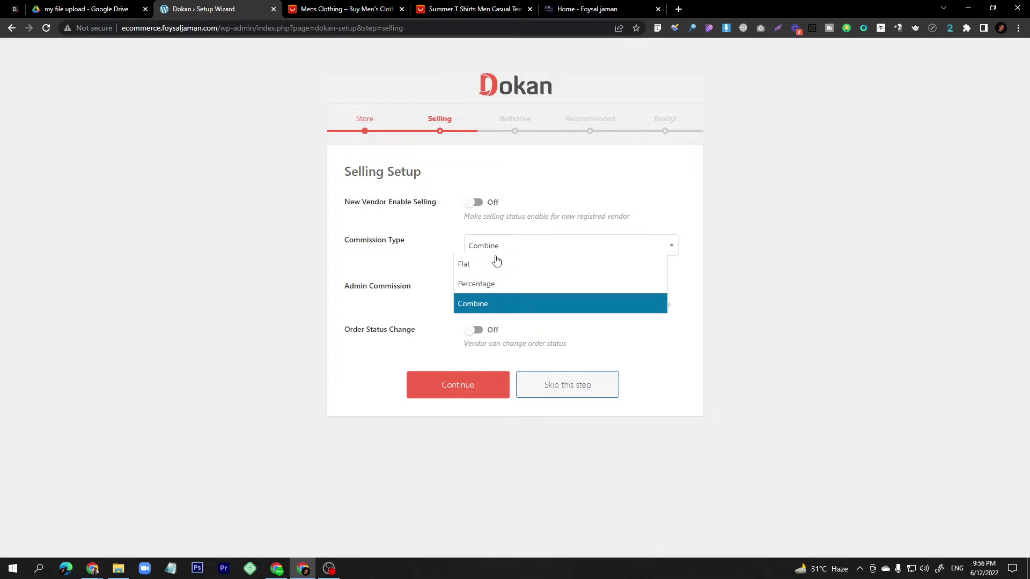
click(486, 287)
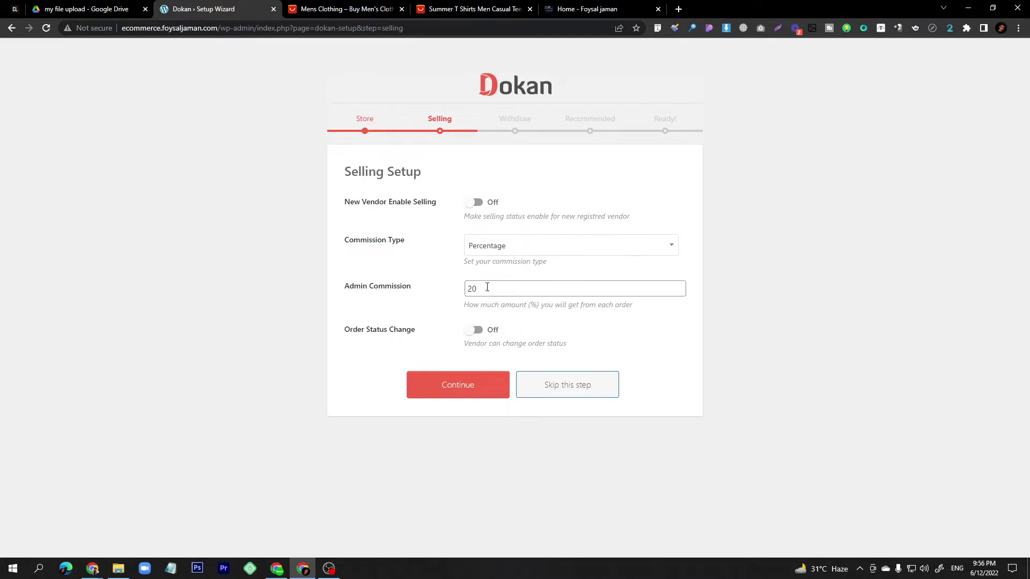
drag(486, 288, 465, 289)
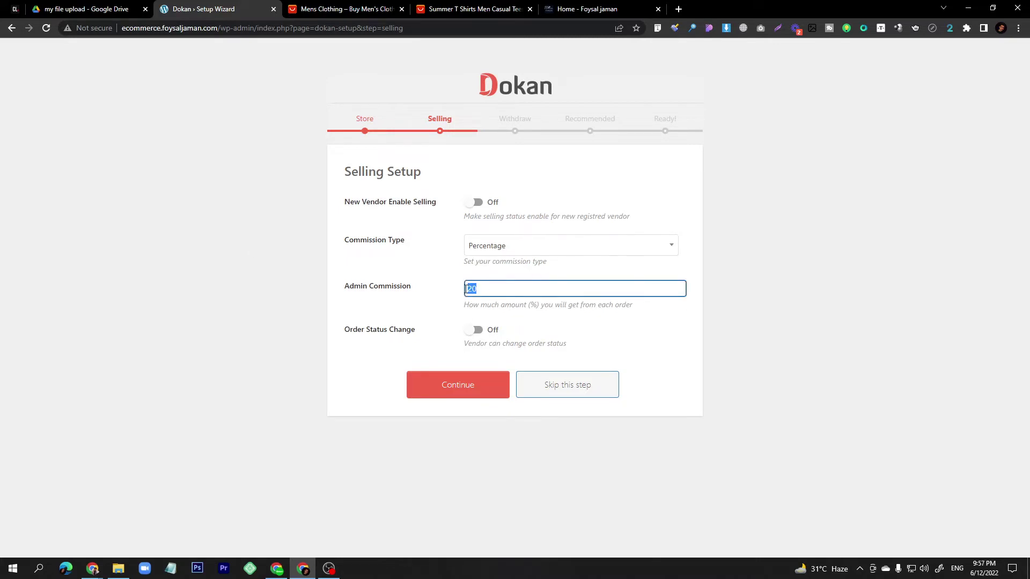
click(506, 308)
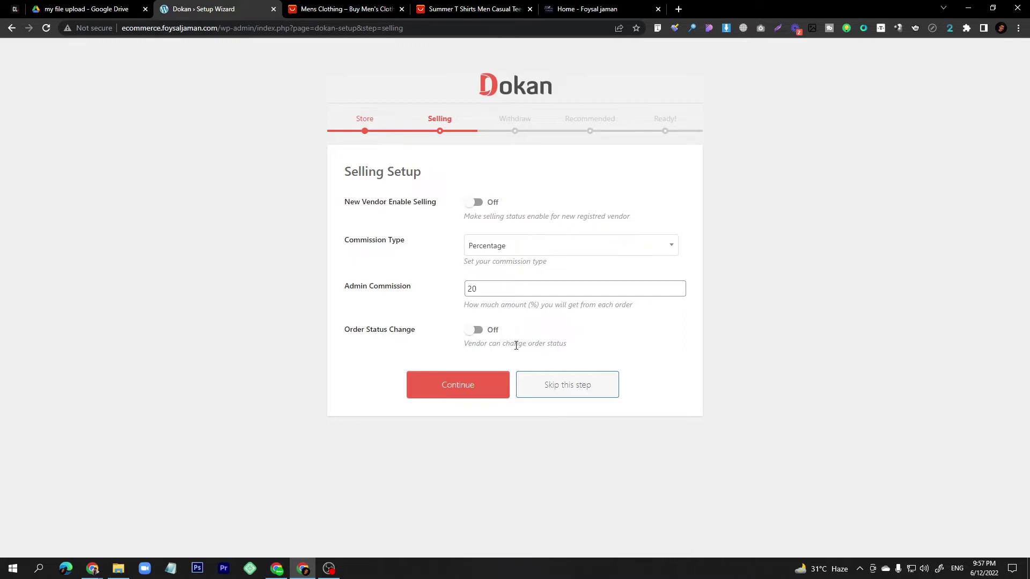
triple_click(486, 343)
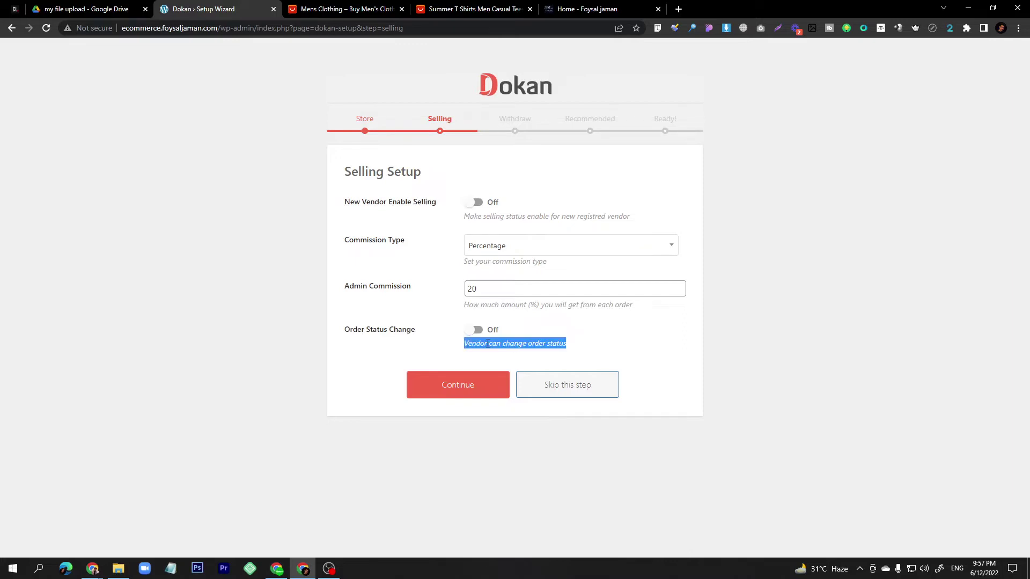
click(467, 387)
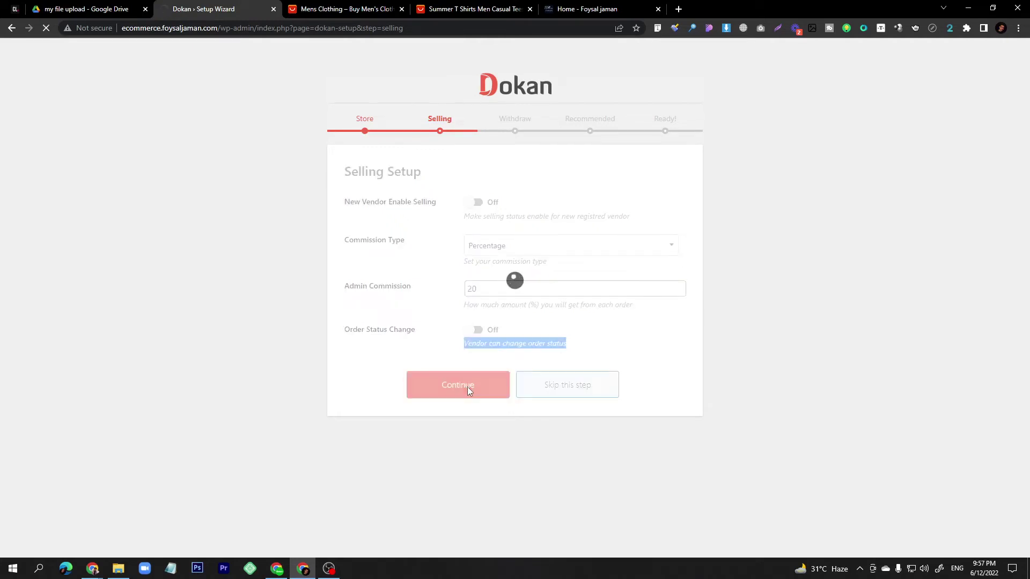
scroll(467, 386, down, 1)
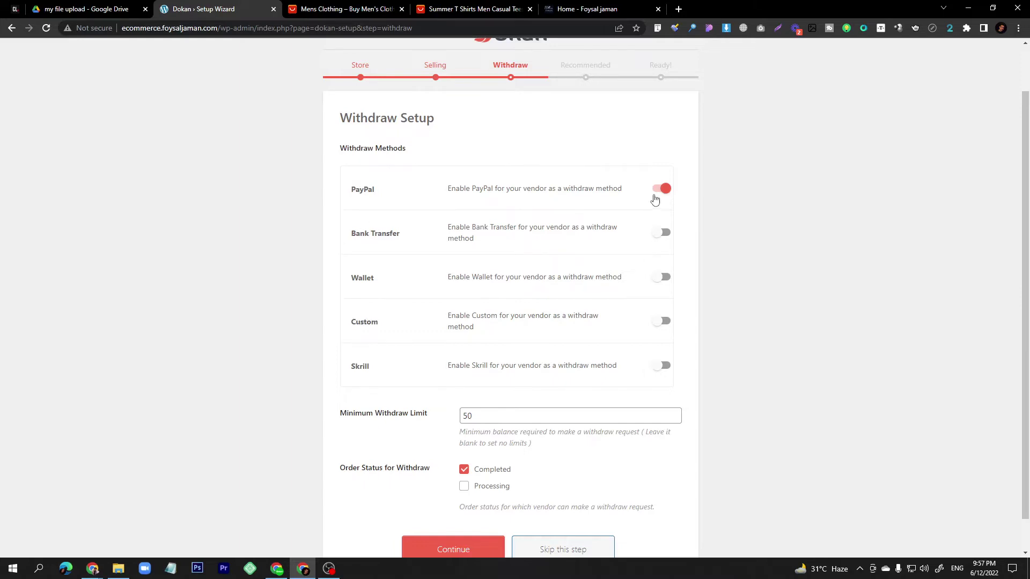
Disable PayPal, enable Bank Transfer, and set the minimum withdraw limit to 100.
click(663, 191)
click(665, 236)
drag(340, 419, 449, 424)
click(395, 440)
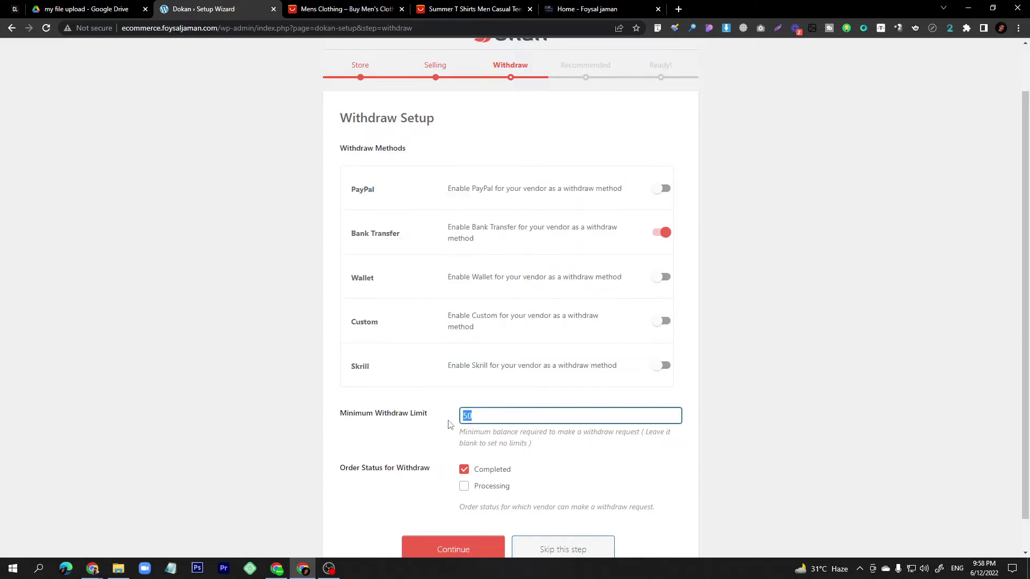
text(100)
click(416, 443)
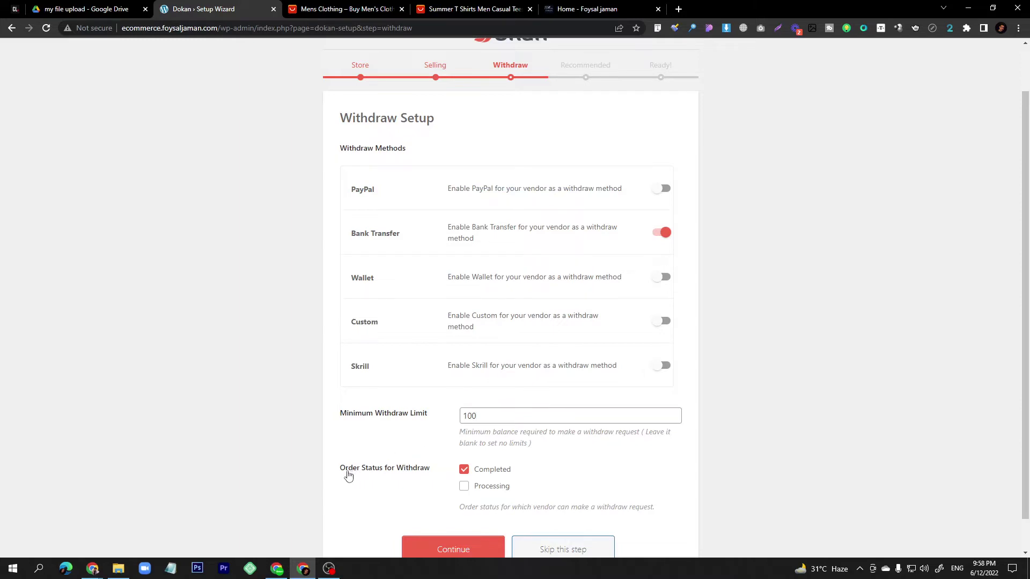
Save the withdraw settings, then untick WooCommerce Conversion Tracking and weMail.
scroll(490, 473, down, 1)
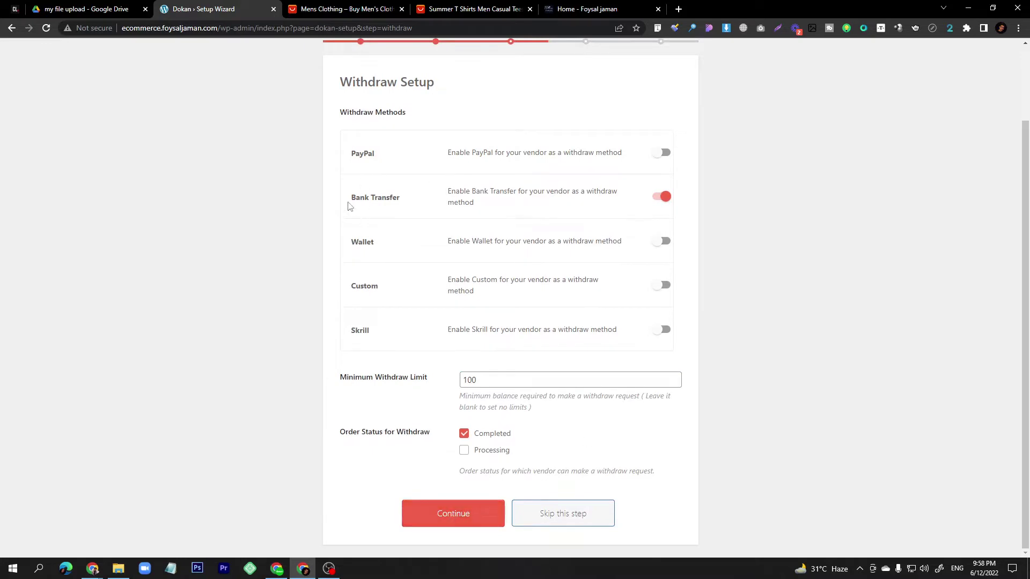
drag(351, 198, 400, 198)
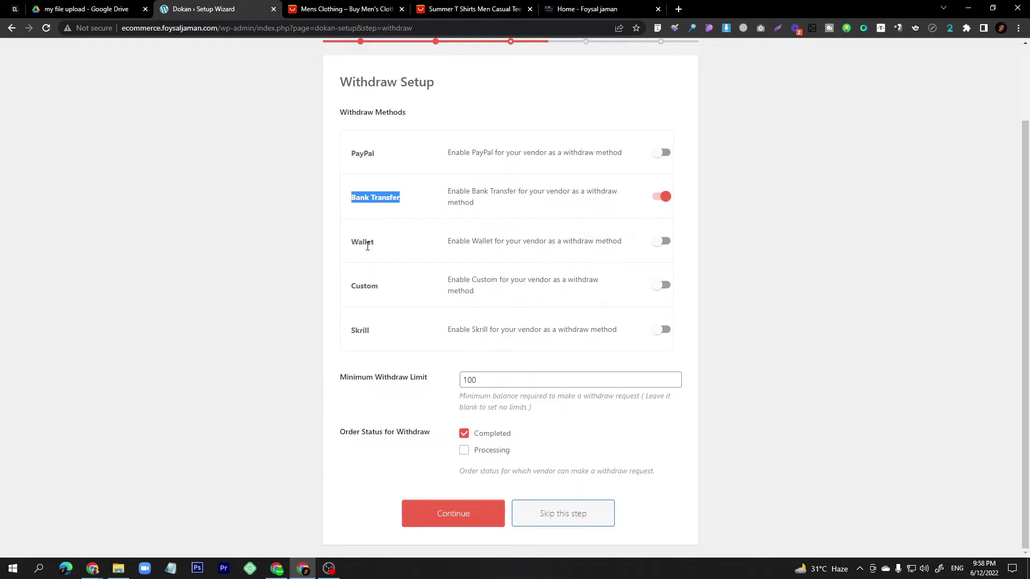
click(453, 513)
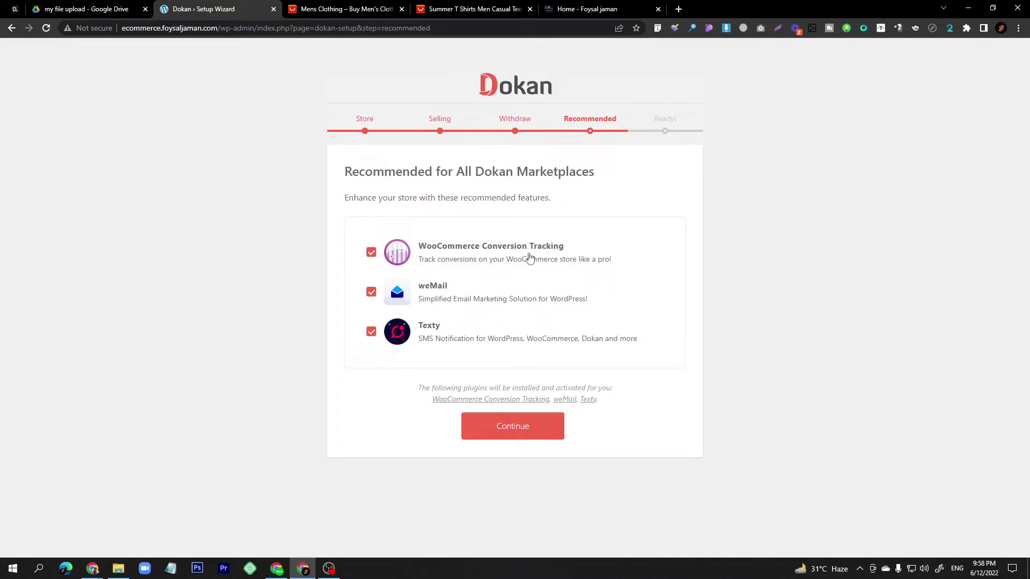
click(370, 252)
click(370, 294)
Untick Texty and finish the wizard with no recommended plugins installed.
click(370, 332)
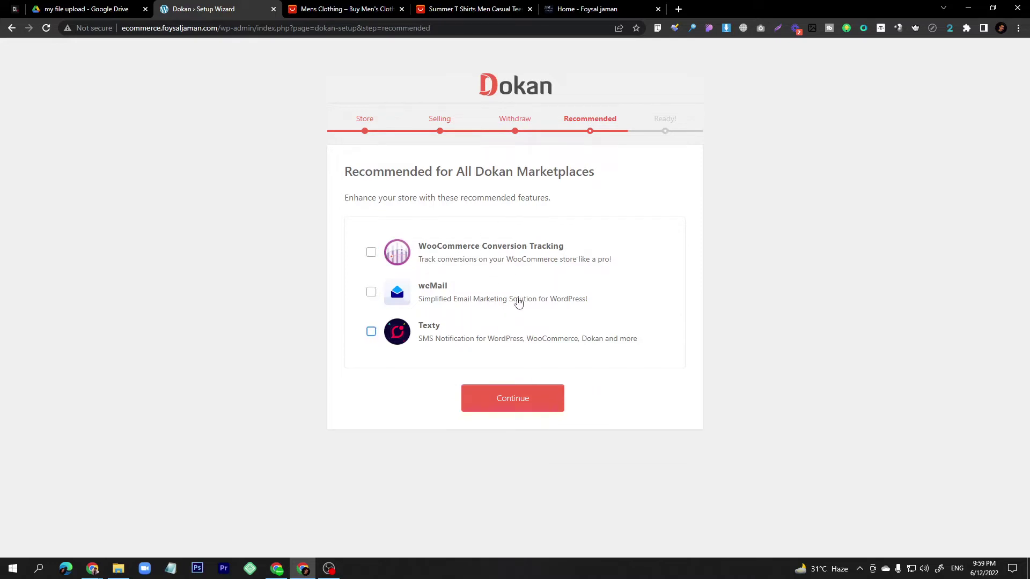
click(521, 402)
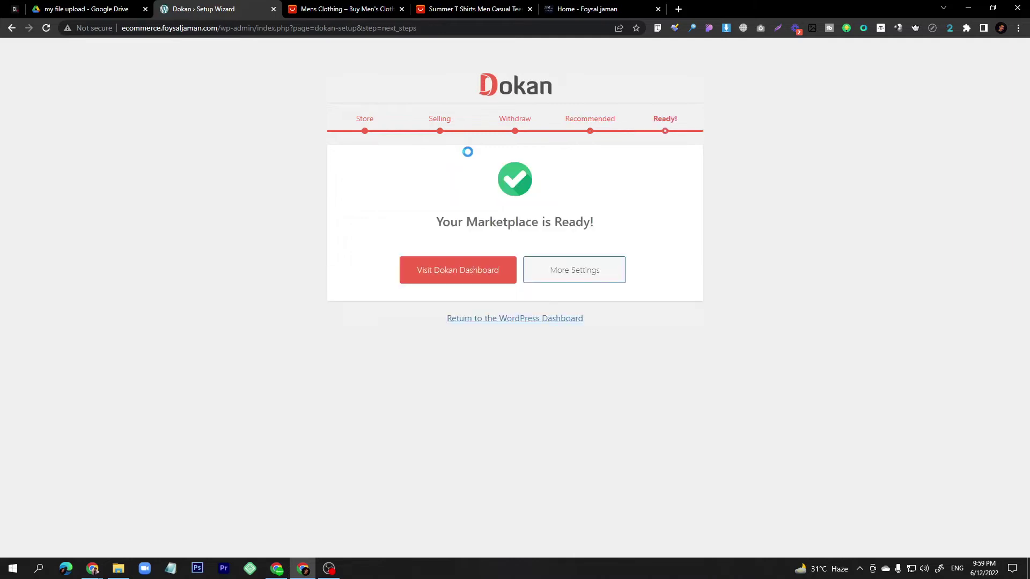
Open the Dokan dashboard and load the site's domain in a new private window.
click(452, 279)
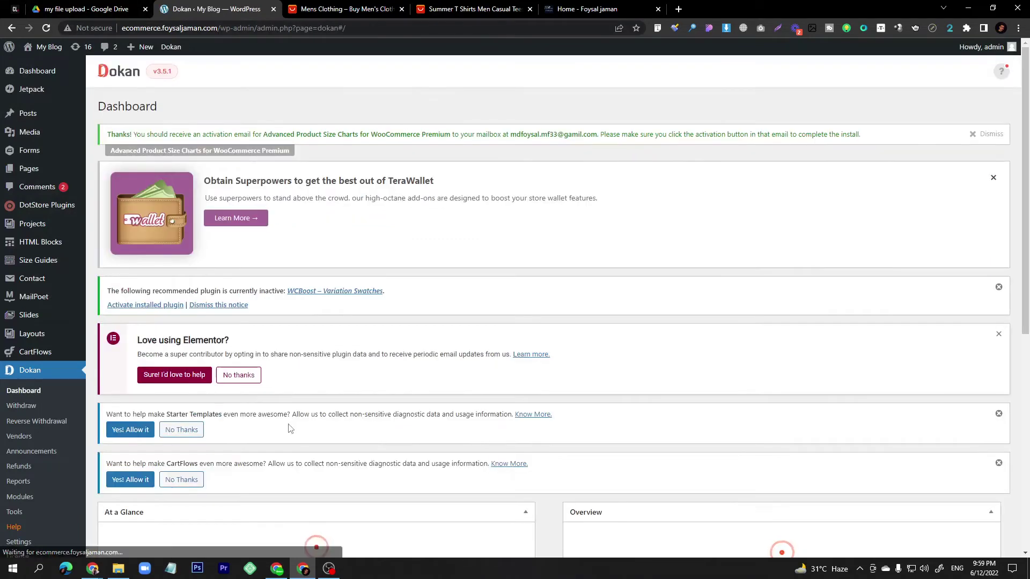
scroll(289, 428, down, 3)
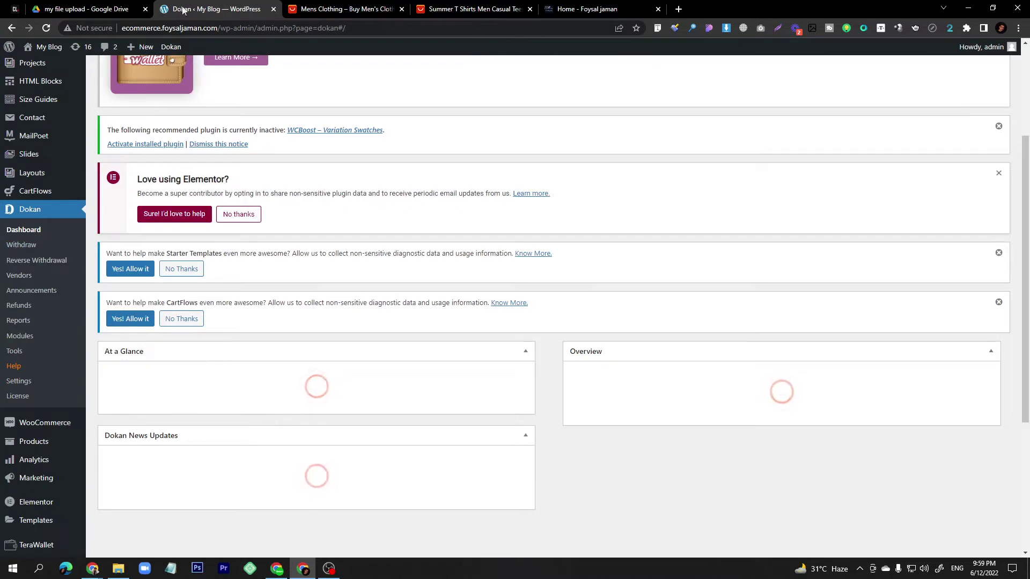
drag(217, 28, 110, 30)
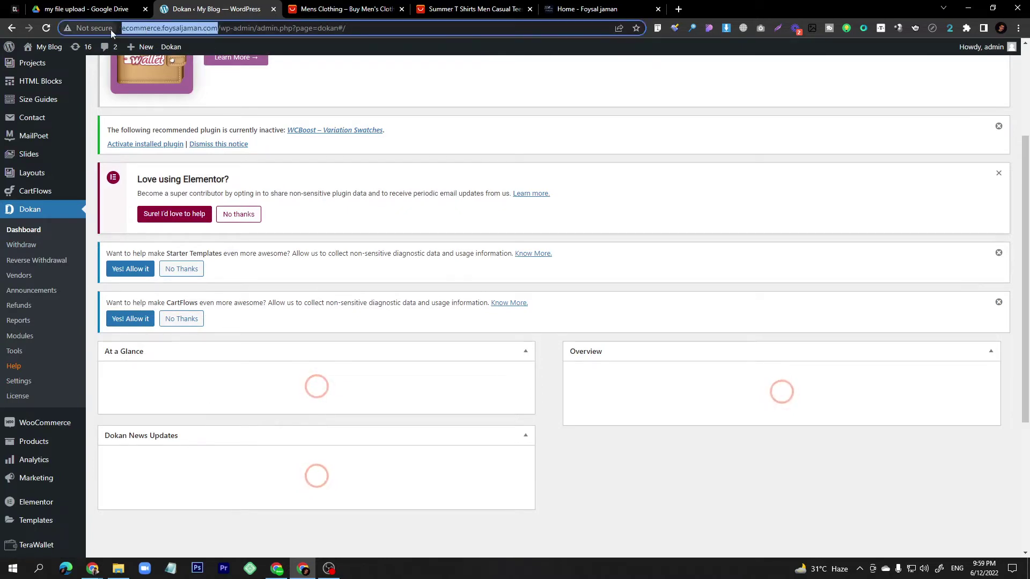
key(ctrl+c)
key(ctrl+shift+n)
key(ctrl+v)
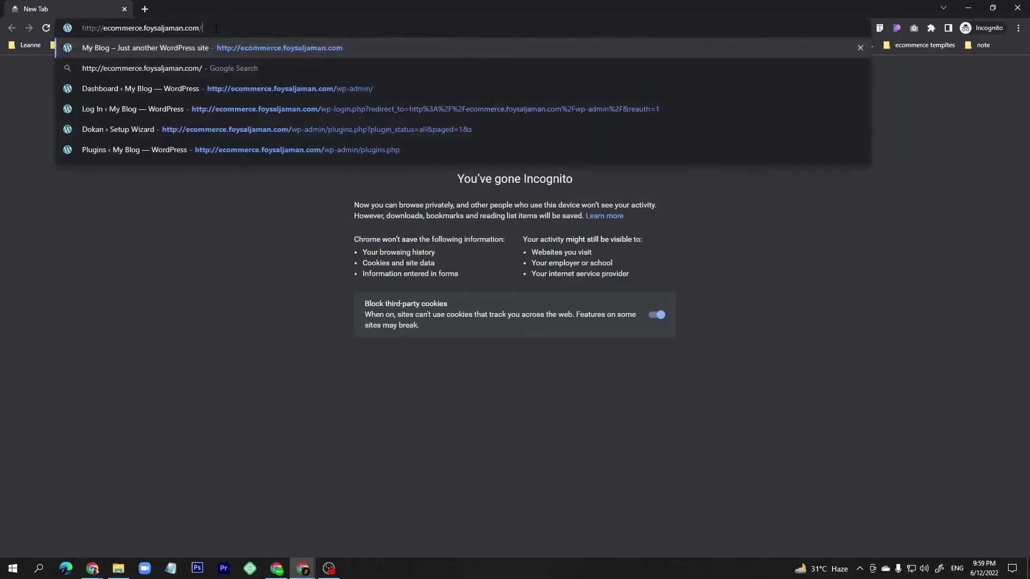
key(Return)
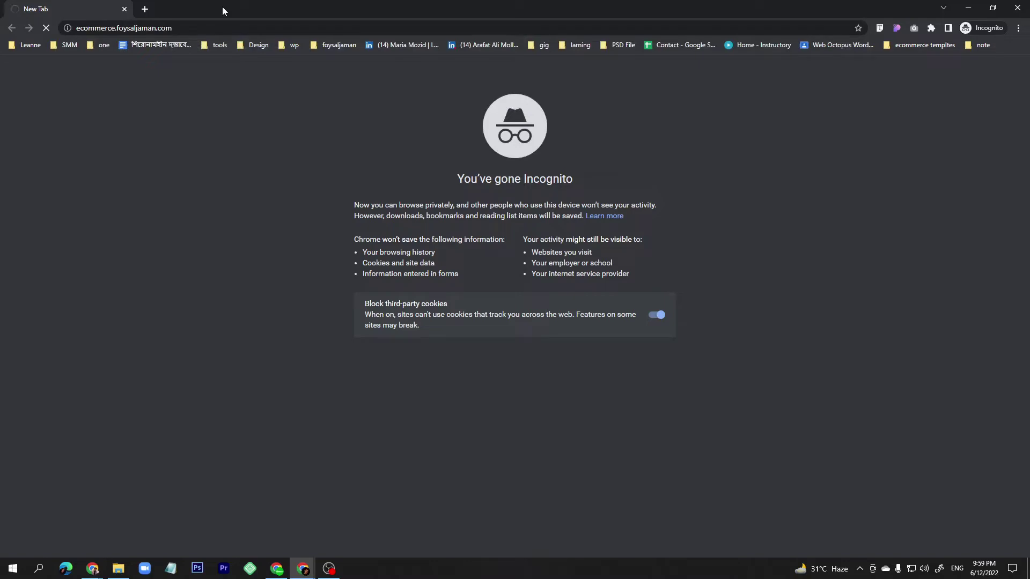
Return to the admin window and review the Dokan dashboard's At a Glance panel.
mouse_move(303, 569)
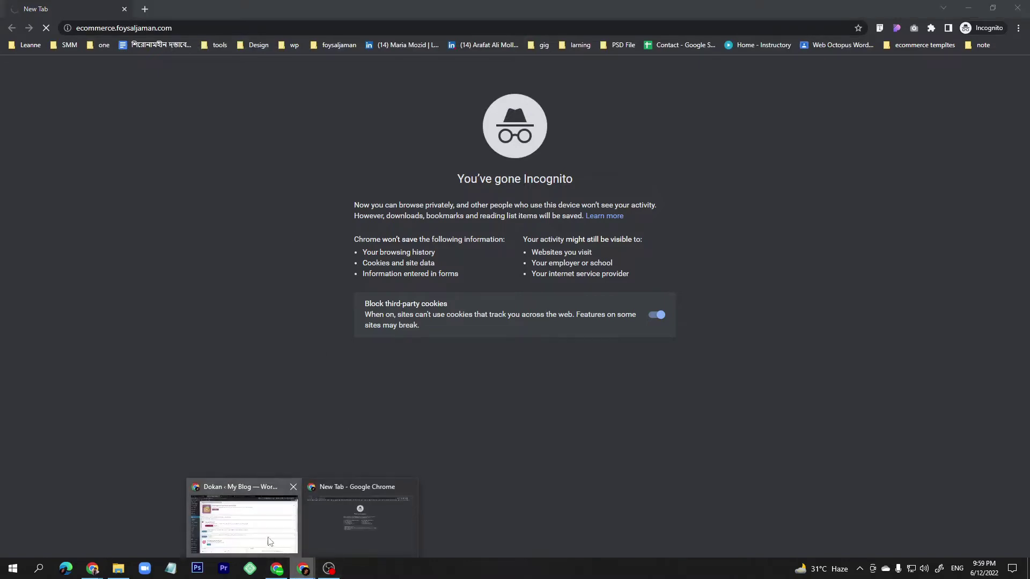
click(271, 535)
scroll(272, 535, down, 4)
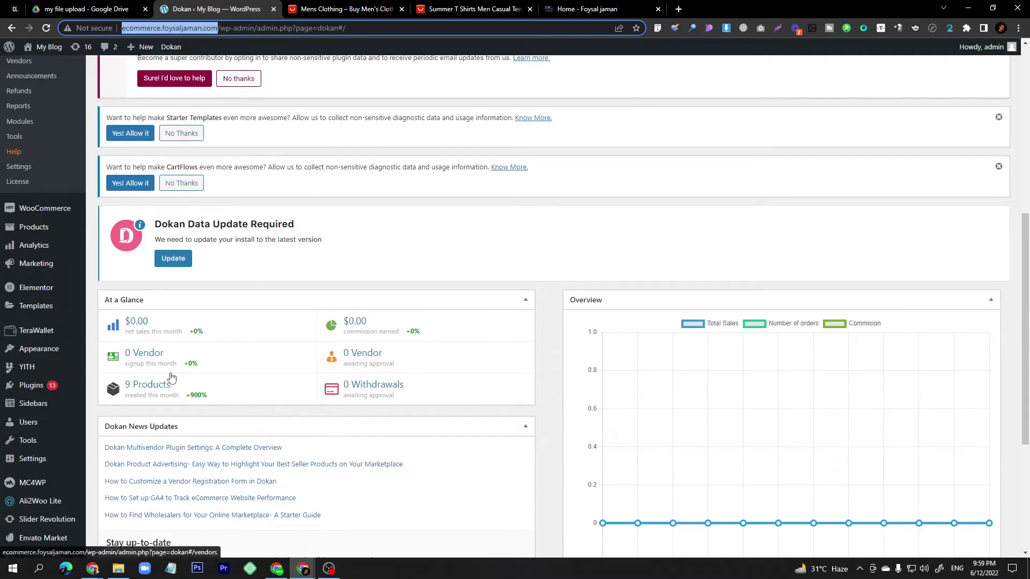
scroll(169, 336, down, 1)
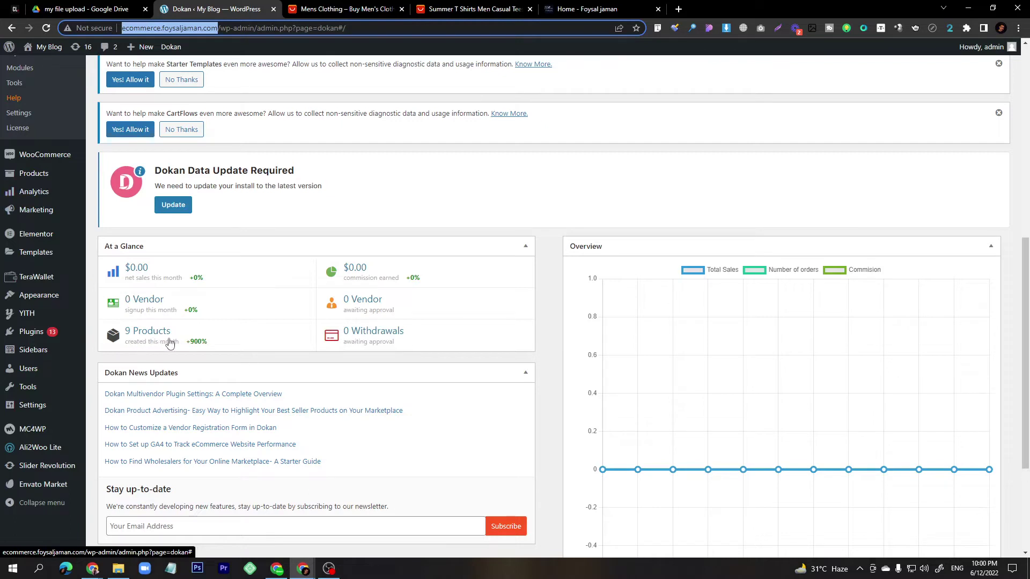
In the private window, dismiss the discount popup and open Log in/Register, then return to admin.
mouse_move(27, 222)
click(305, 575)
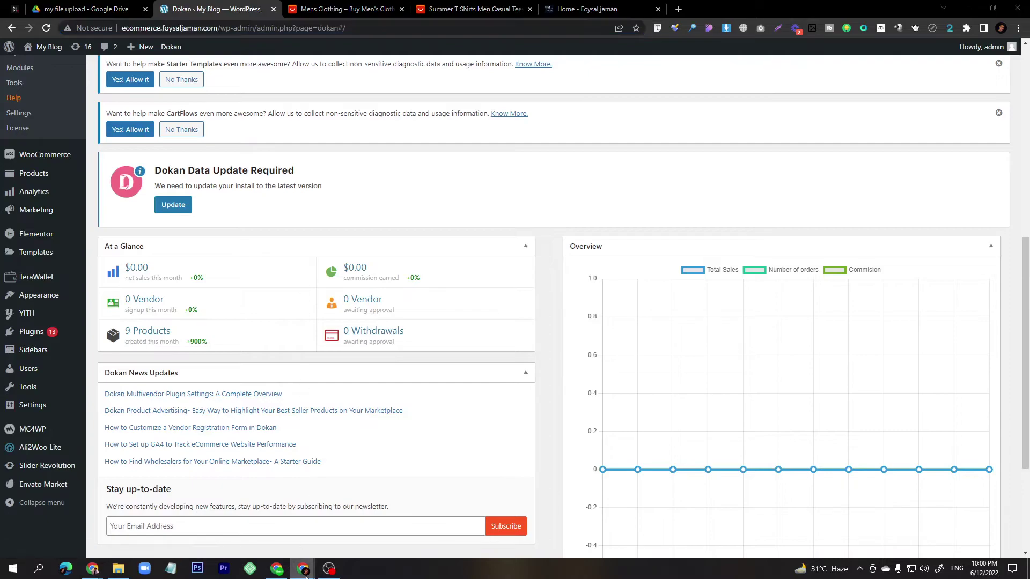
click(346, 530)
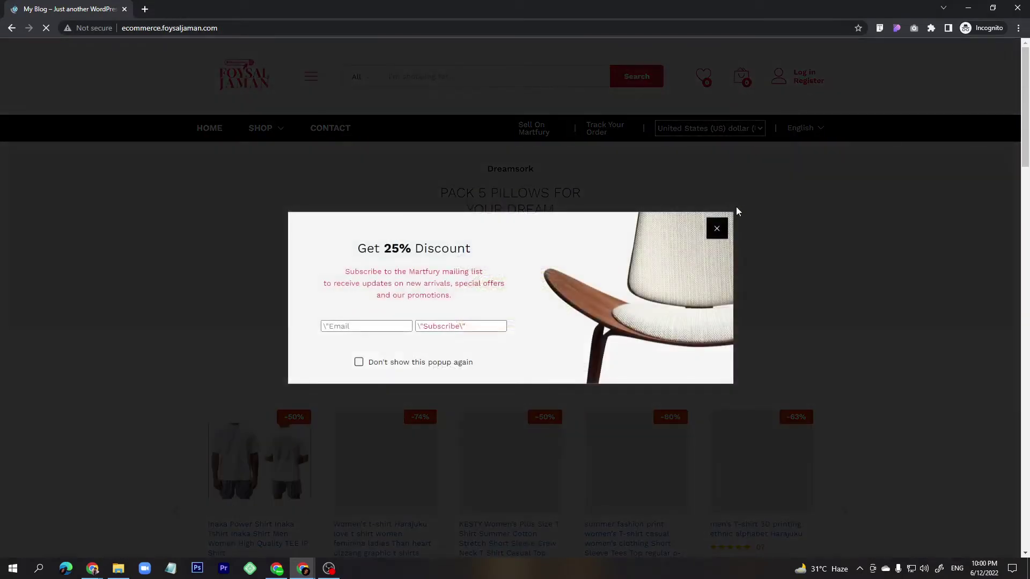
click(736, 207)
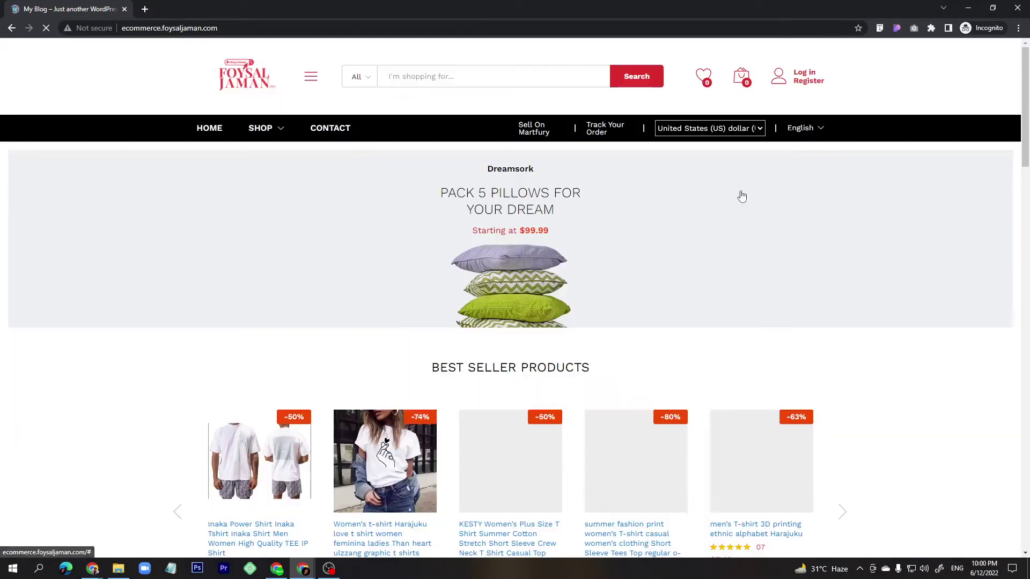
click(814, 85)
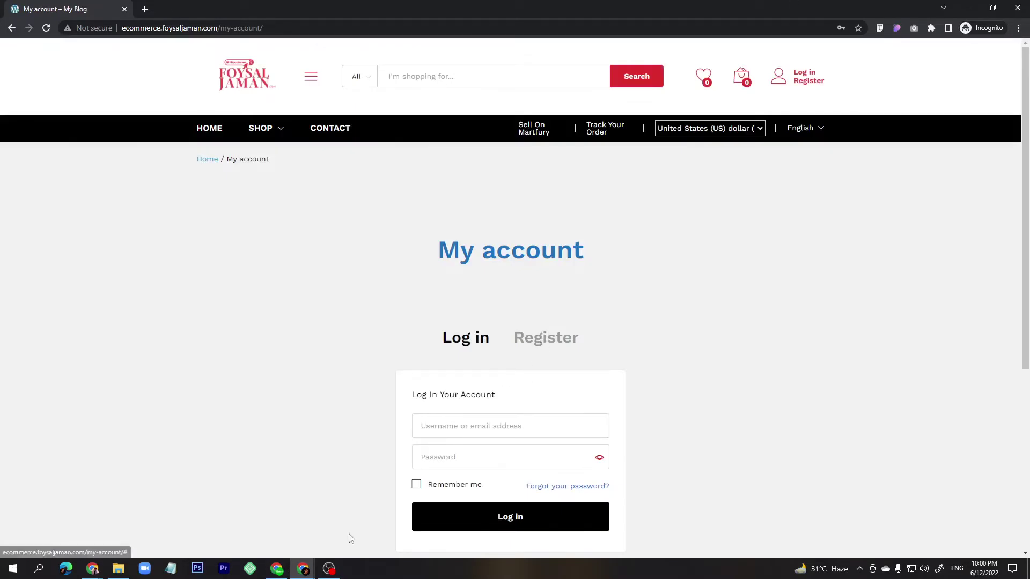
mouse_move(299, 565)
click(295, 505)
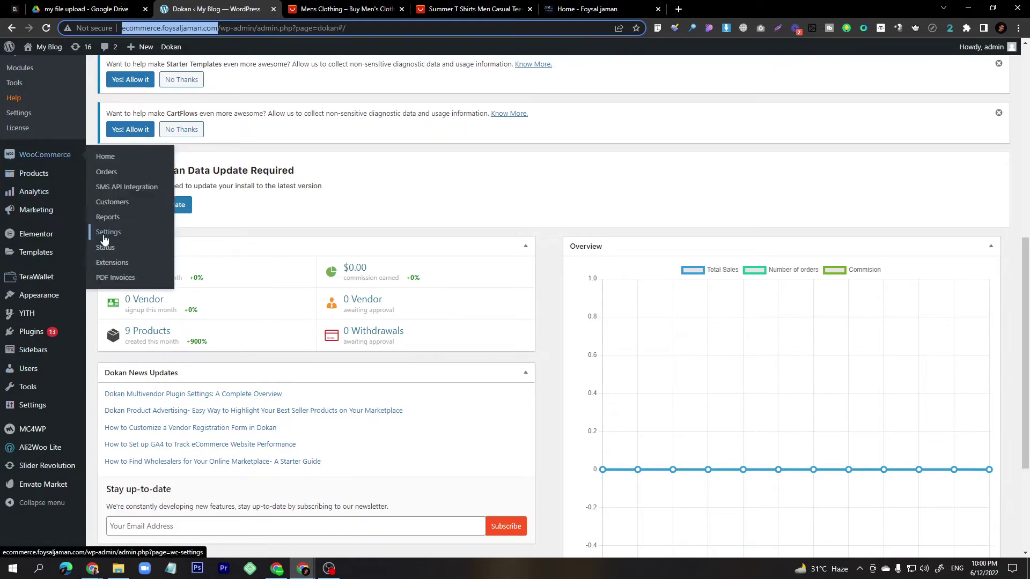
Check WooCommerce's Accounts & Privacy settings, then show the storefront's Register form.
click(104, 235)
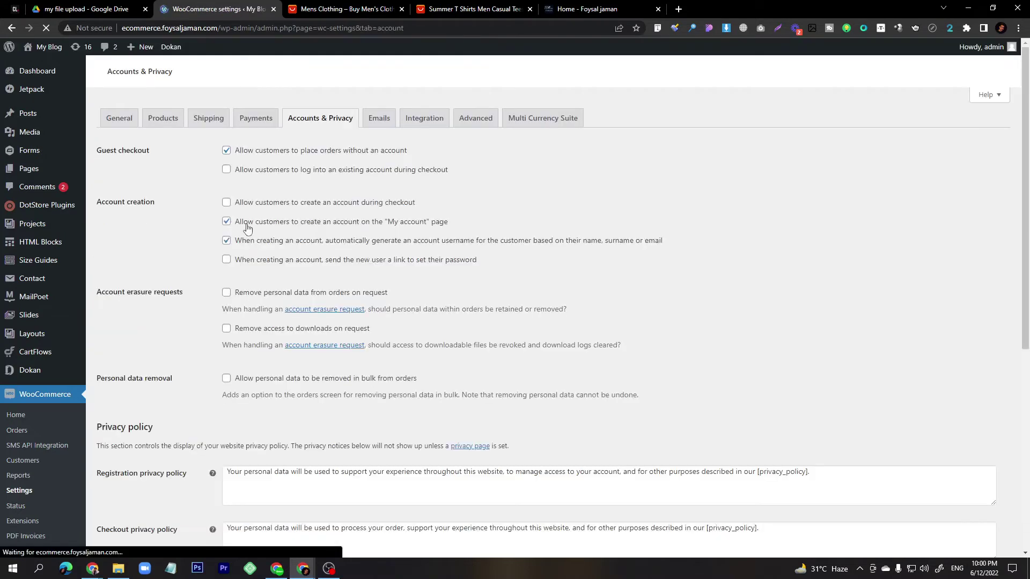
scroll(227, 396, down, 6)
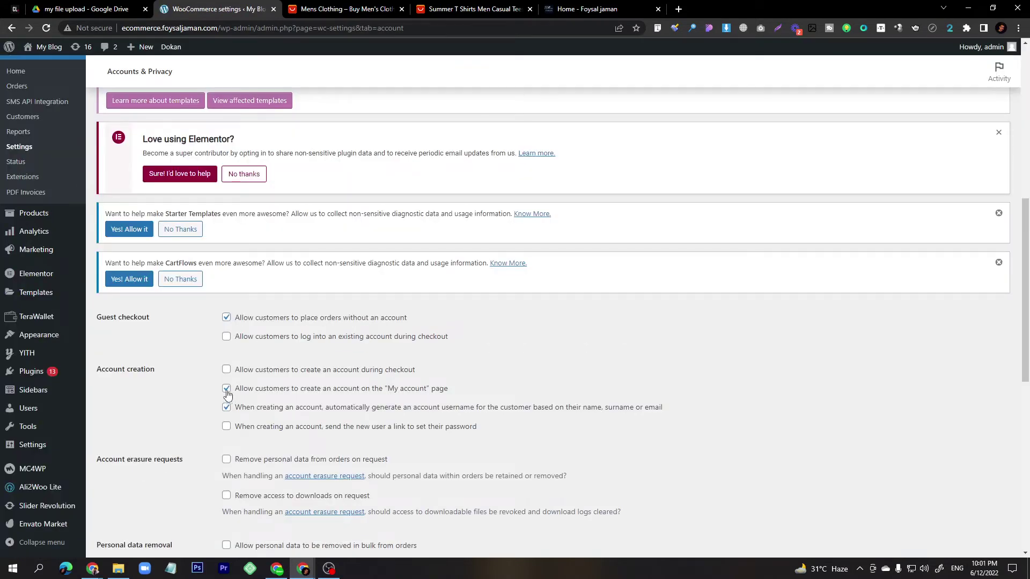
click(345, 545)
click(557, 337)
Fill in a saved e-mail address with one digit corrected, then the saved password suggestion.
scroll(543, 344, down, 2)
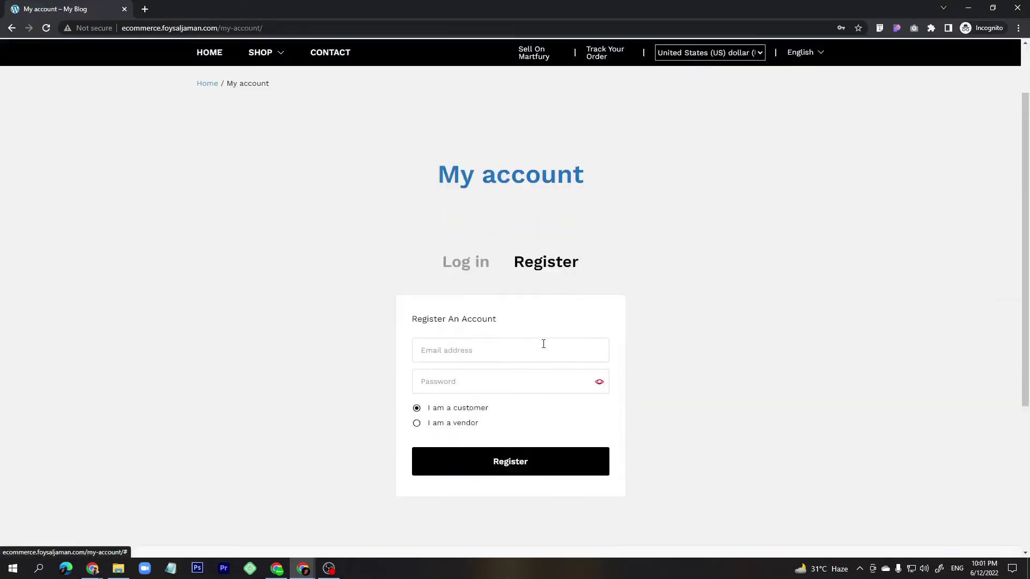
scroll(543, 344, down, 2)
click(465, 256)
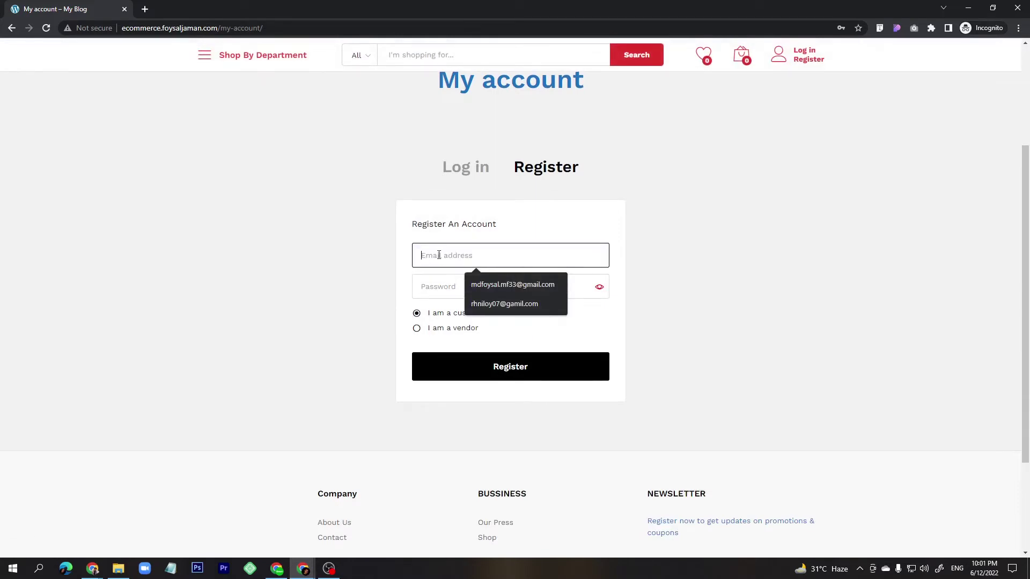
click(488, 303)
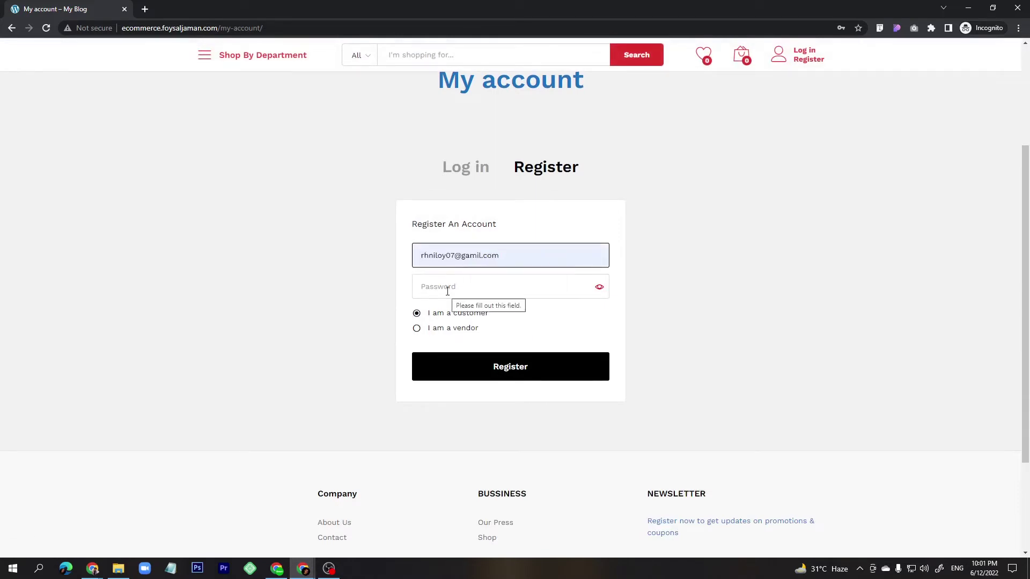
click(456, 255)
key(BackSpace)
text(5)
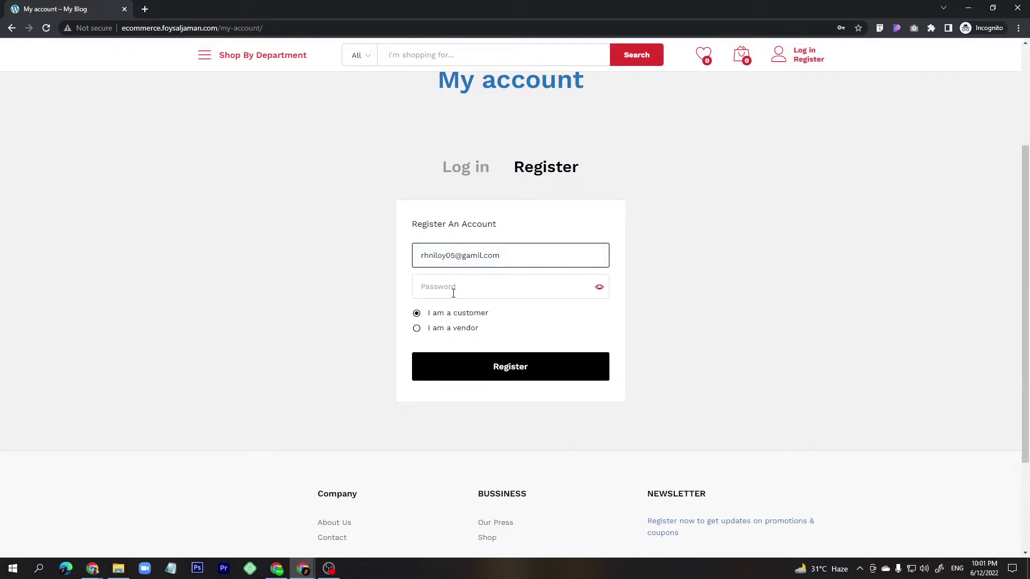
click(454, 287)
click(510, 320)
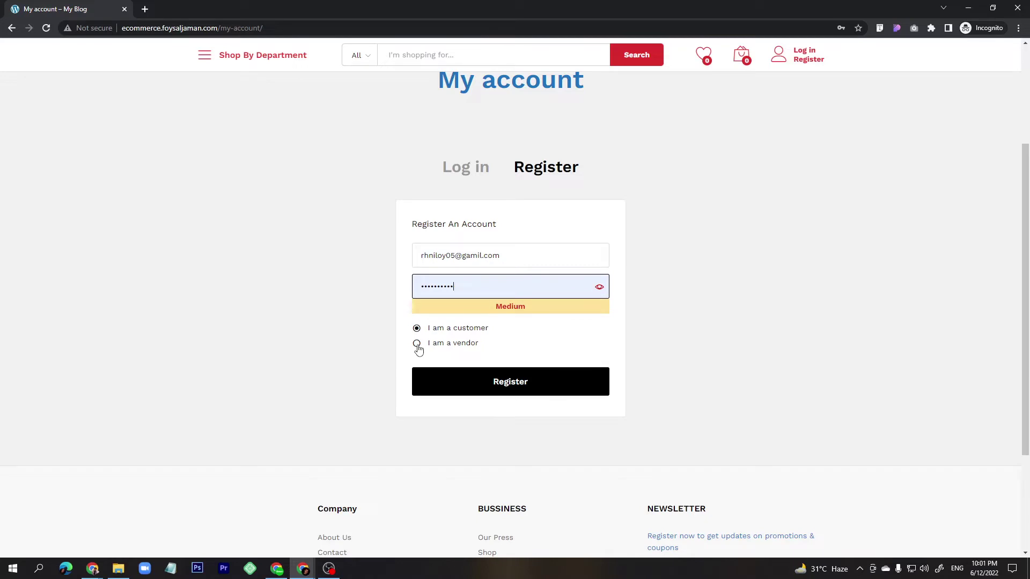
Choose 'I am a vendor' and enter the vendor's first and last name.
click(417, 344)
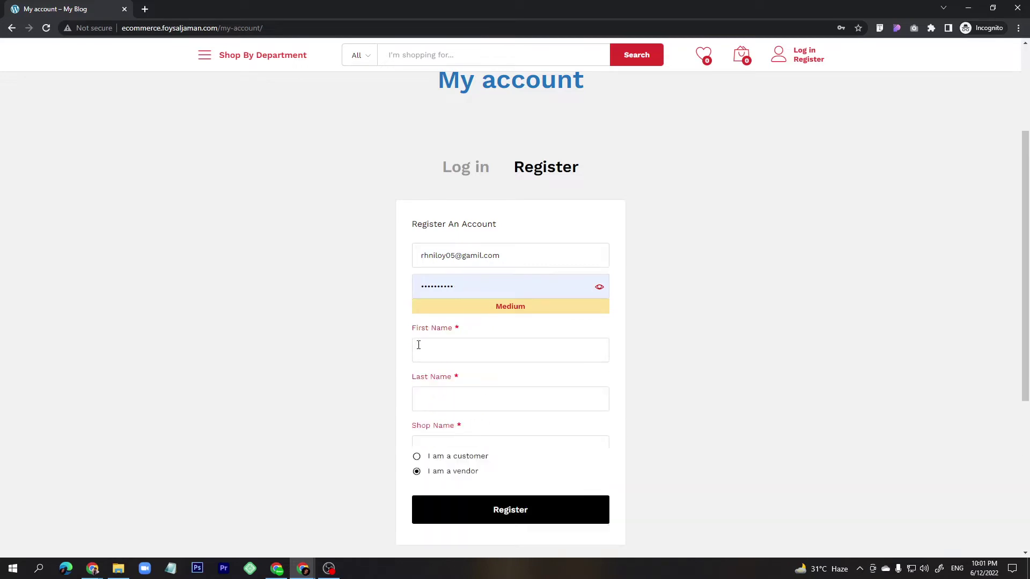
scroll(418, 346, down, 3)
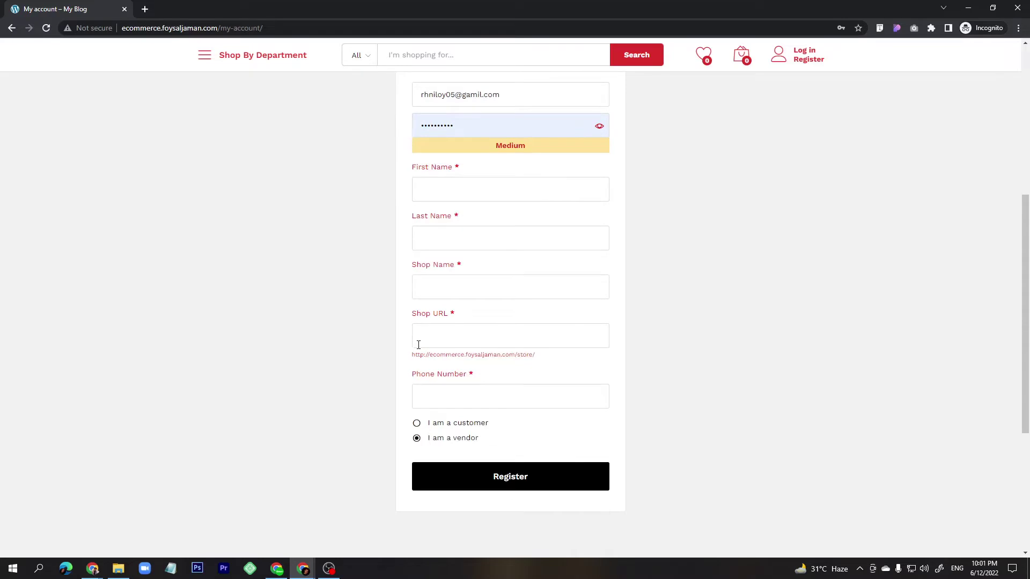
click(483, 192)
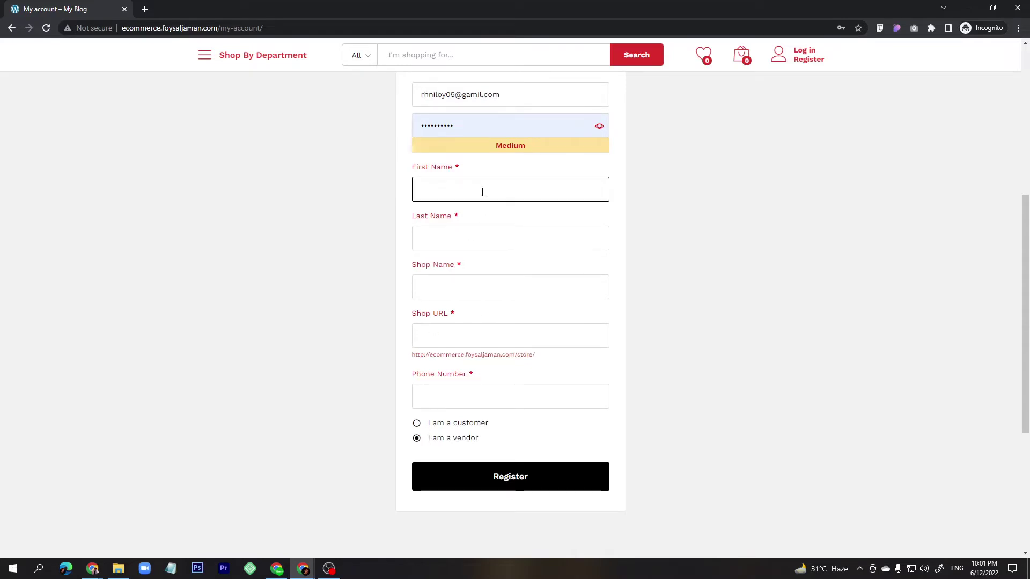
key(Tab)
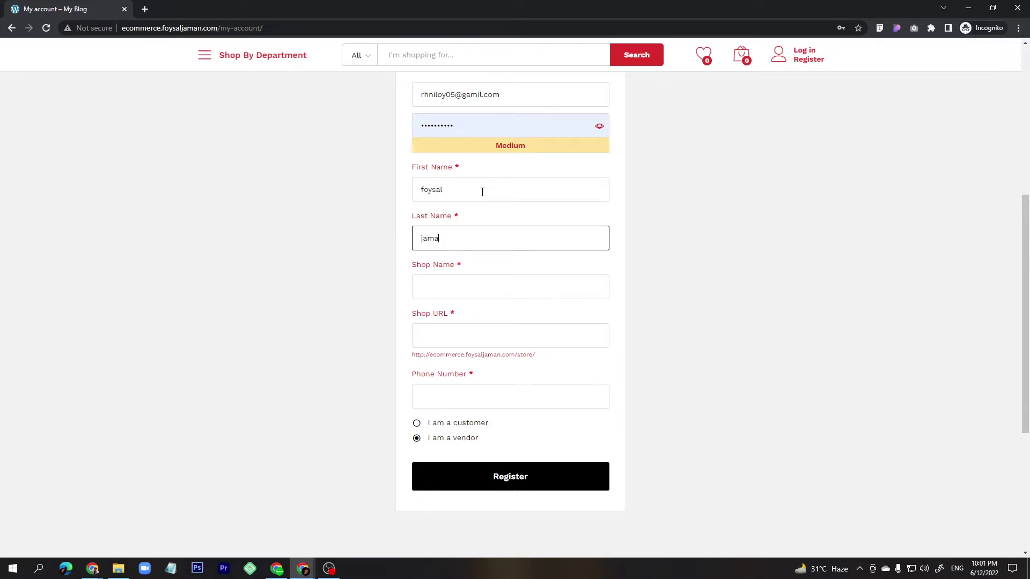
key(Tab)
key(Tab)
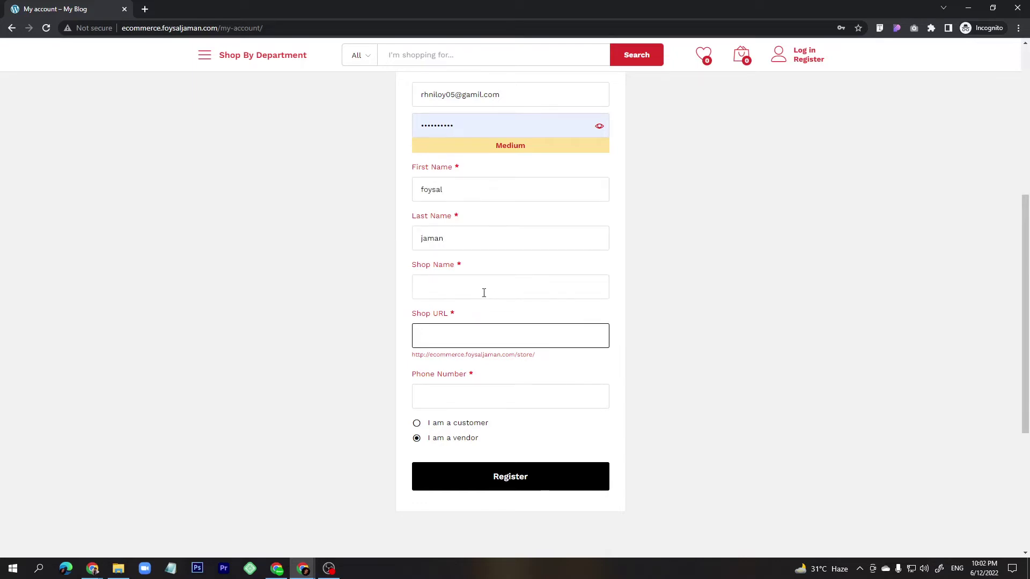
Enter and correct the shop name, update the shop URL, add the phone number, and register.
click(474, 293)
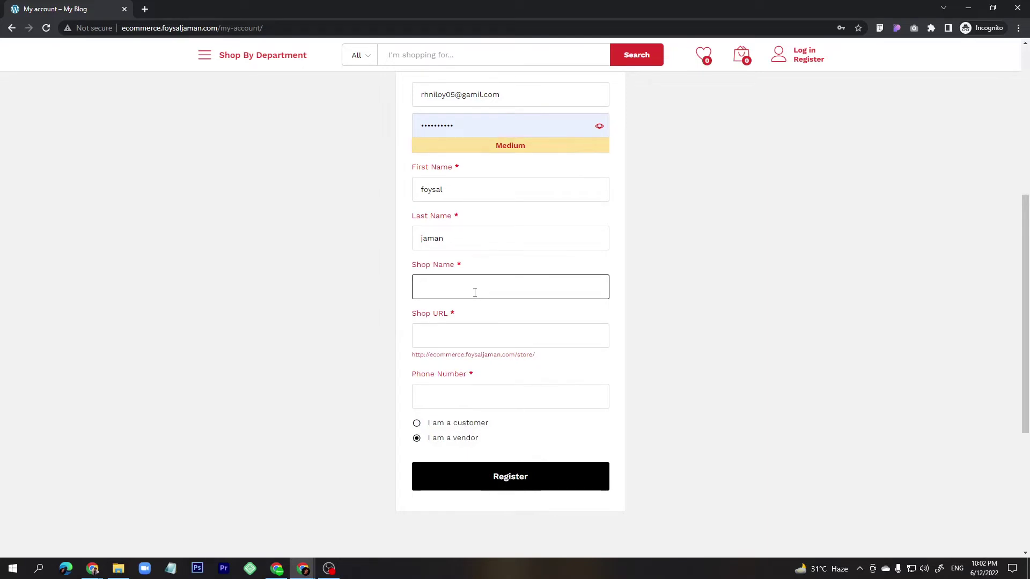
text(fosyalShop)
click(451, 337)
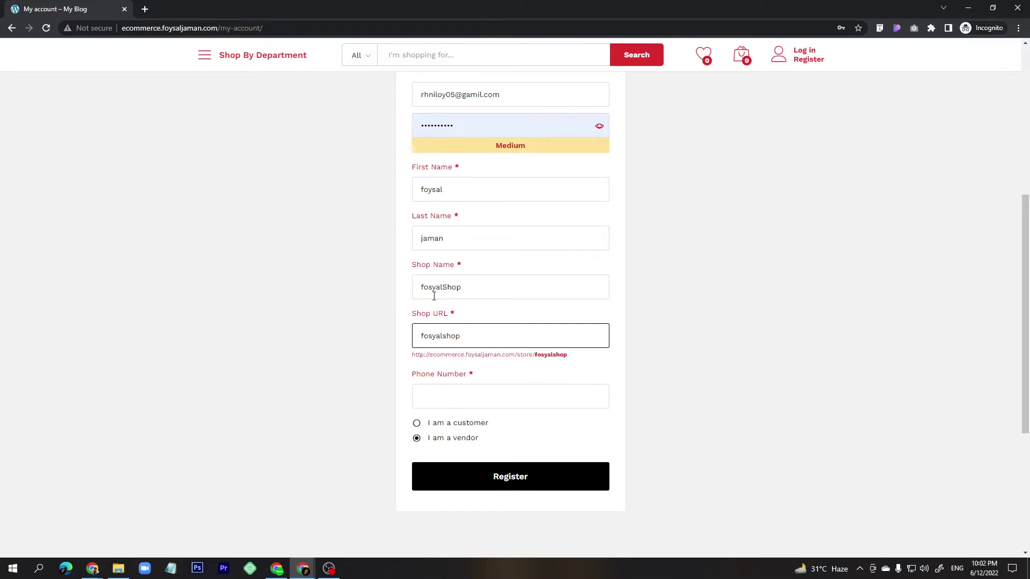
drag(441, 288, 419, 289)
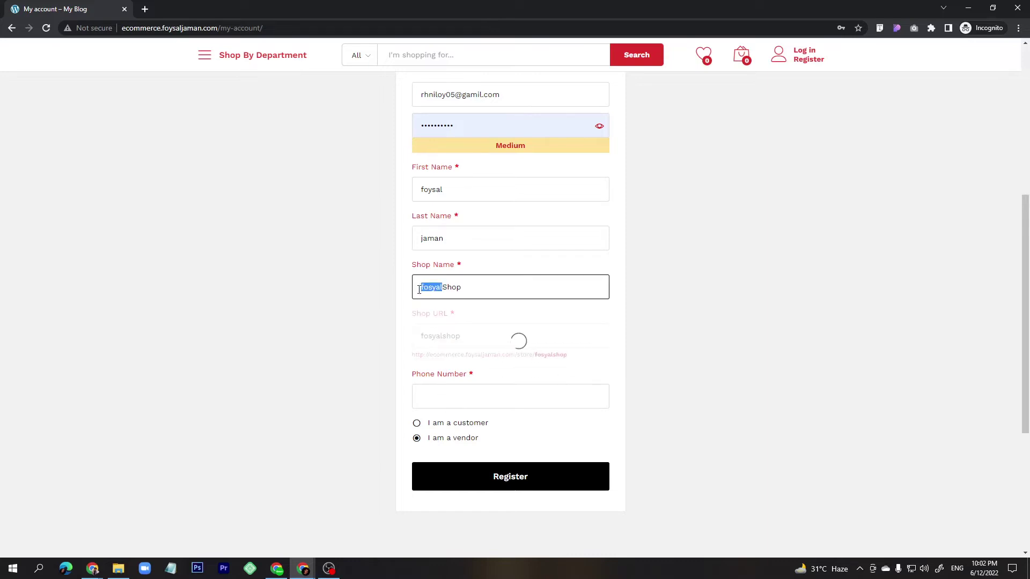
text(foysal)
click(457, 316)
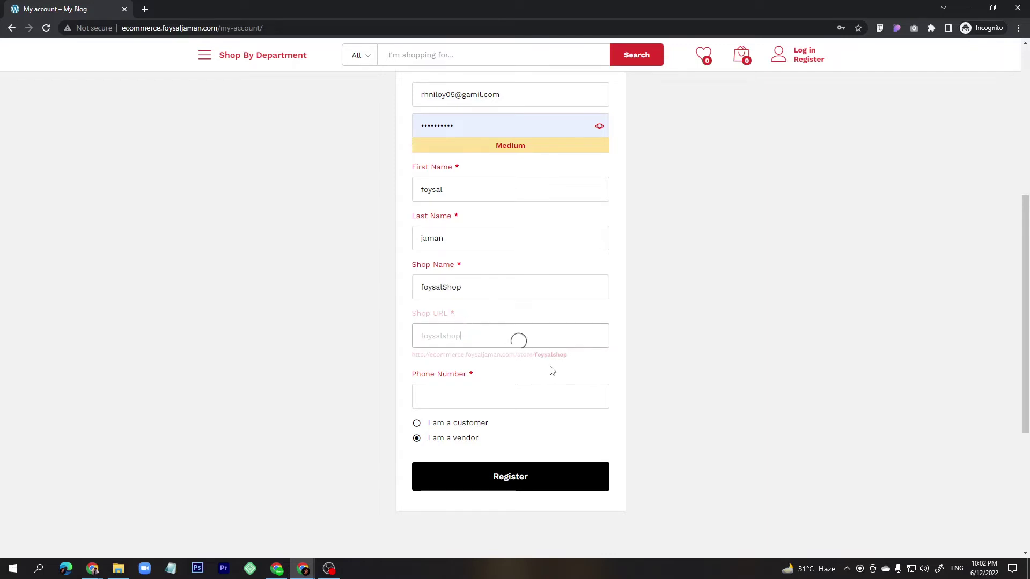
click(456, 392)
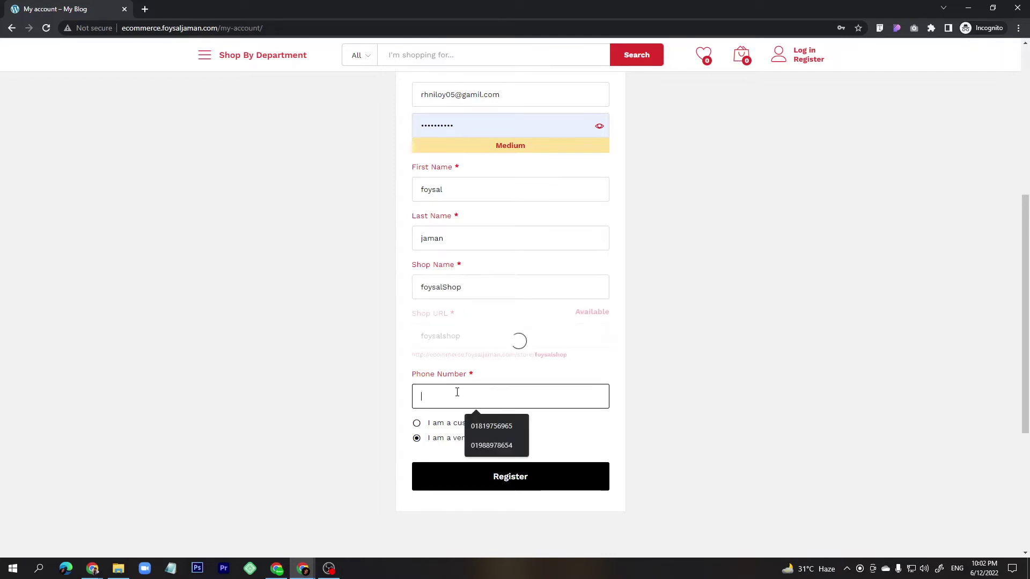
click(507, 427)
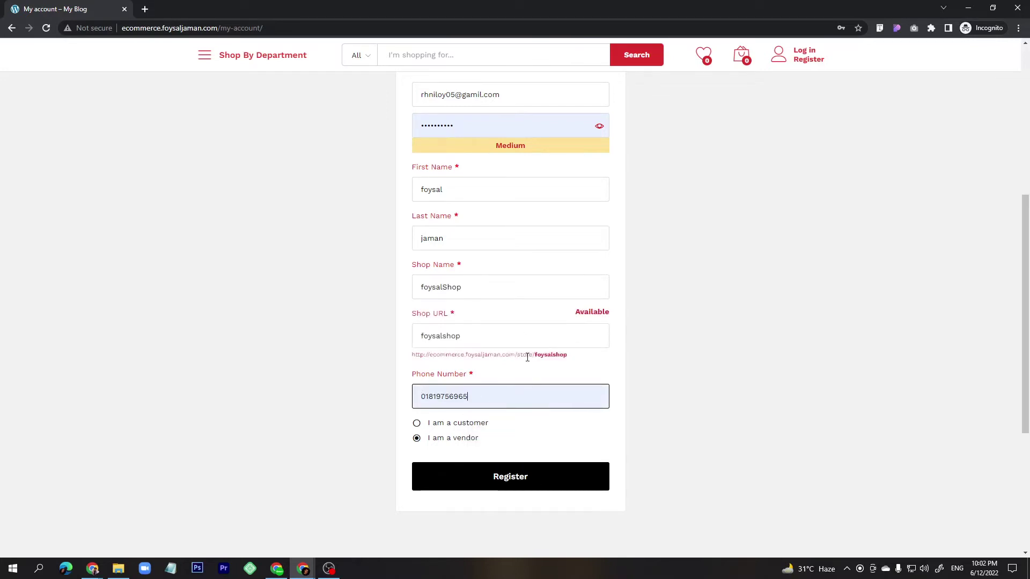
click(510, 476)
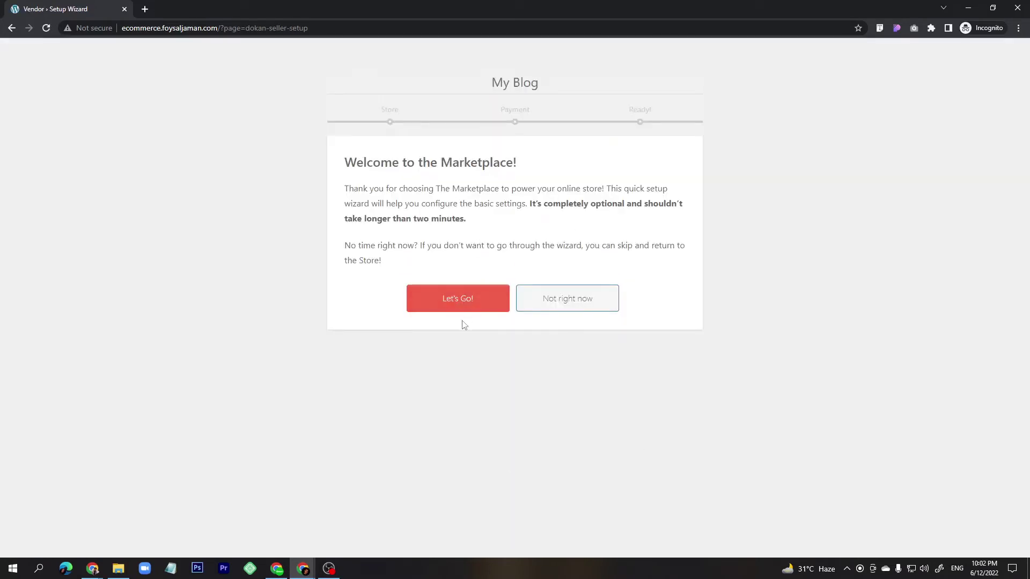
Start the store setup and set Store Products Per Page to 6.
click(457, 302)
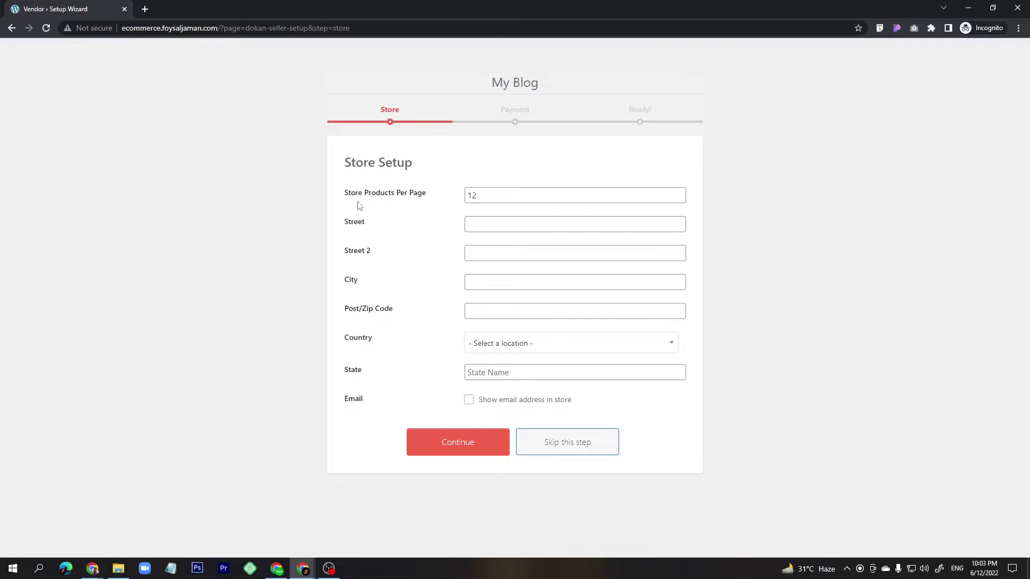
drag(345, 164, 404, 162)
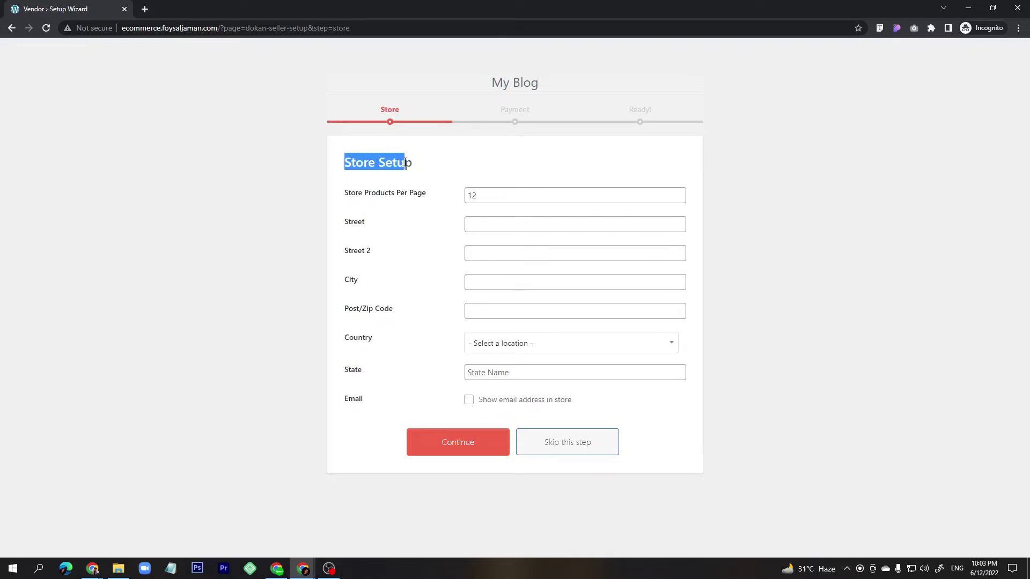
drag(499, 191, 466, 199)
text(6)
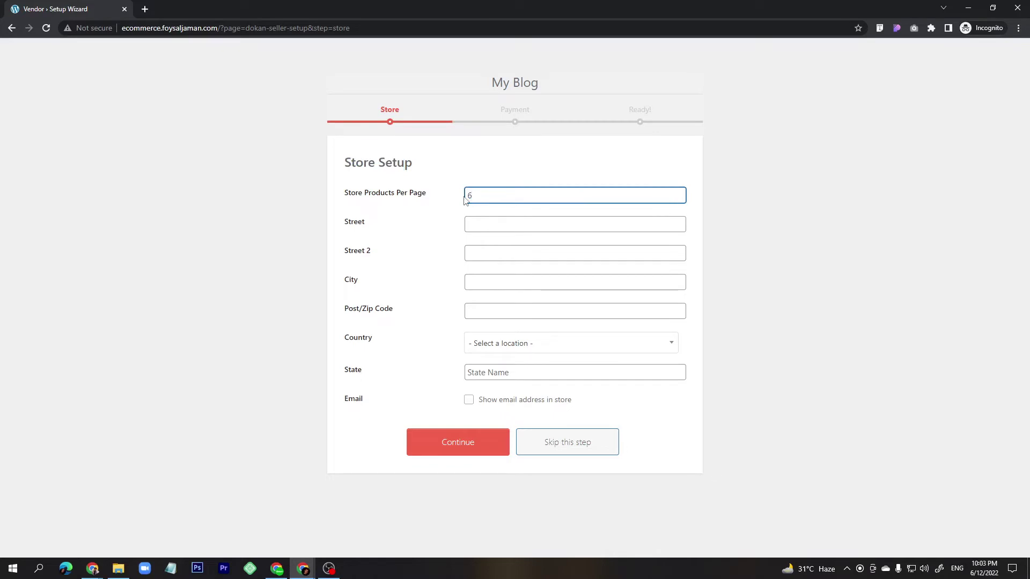
Fill in the store's street lines, city and postcode.
click(498, 225)
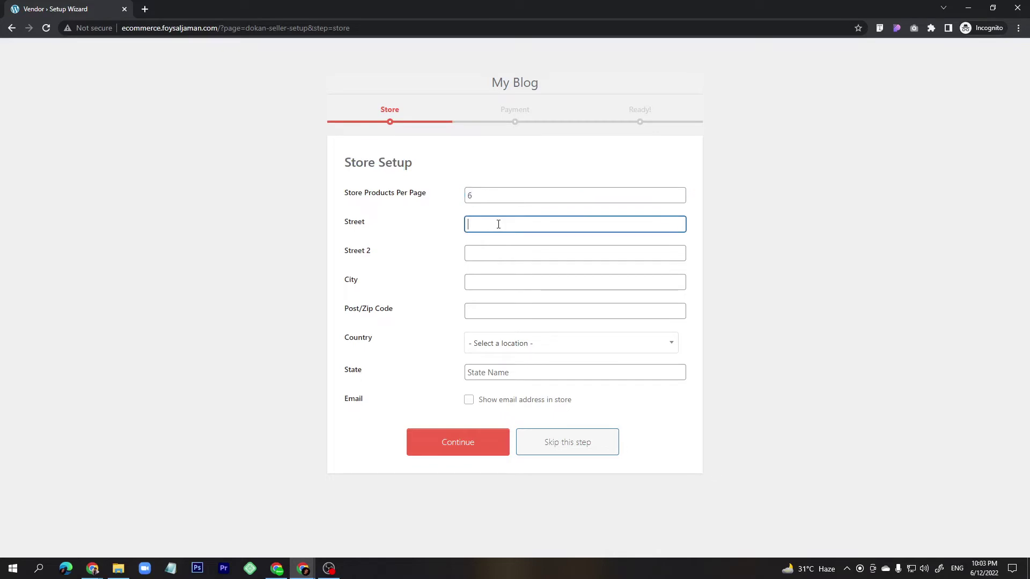
text(khulna)
double_click(494, 227)
key(ctrl+c)
click(495, 253)
key(ctrl+v)
click(492, 282)
key(ctrl+v)
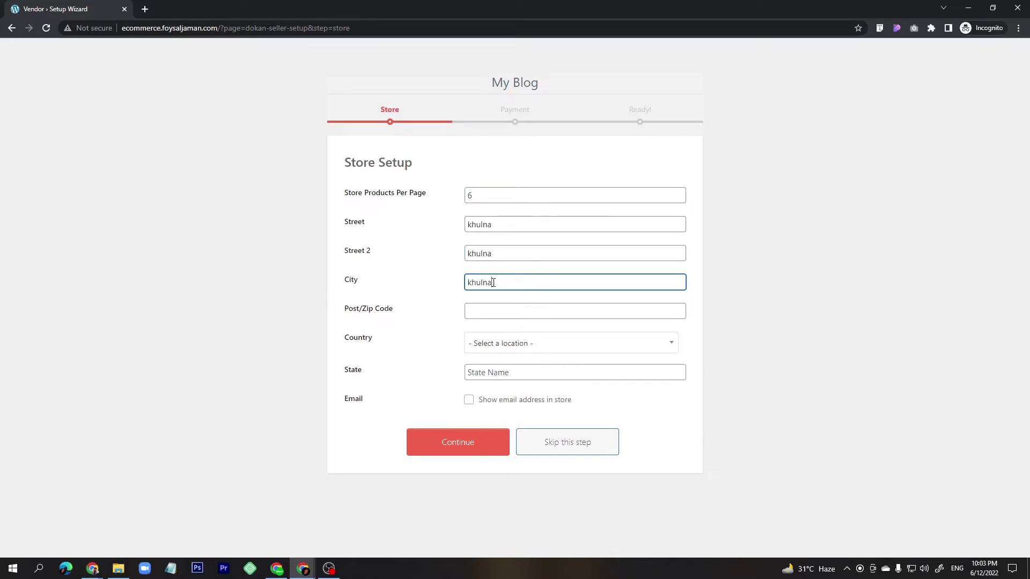
click(490, 307)
text(9200)
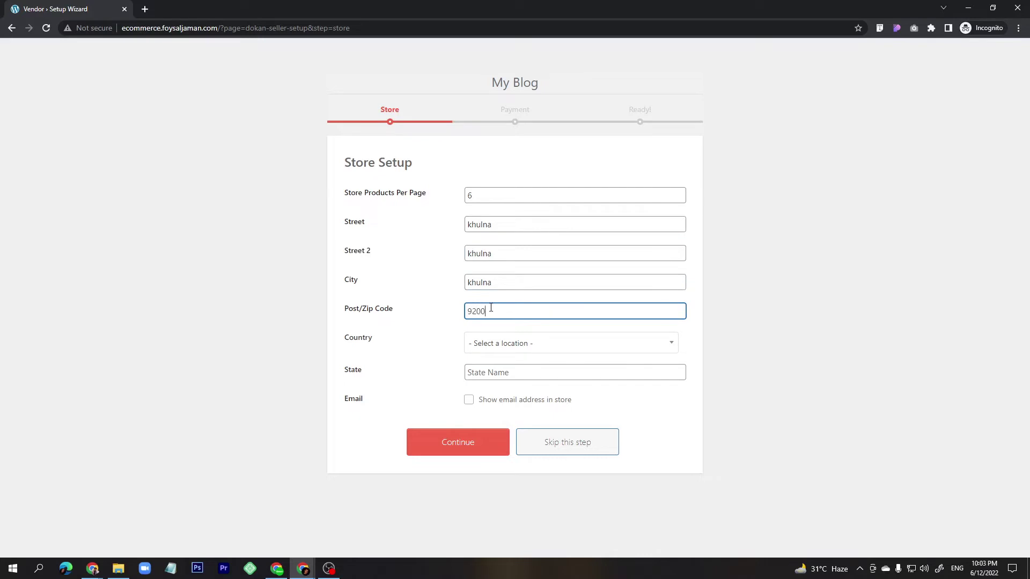
Set country Bangladesh and state Khulna, show the store e-mail publicly, and continue.
click(500, 350)
text(ba)
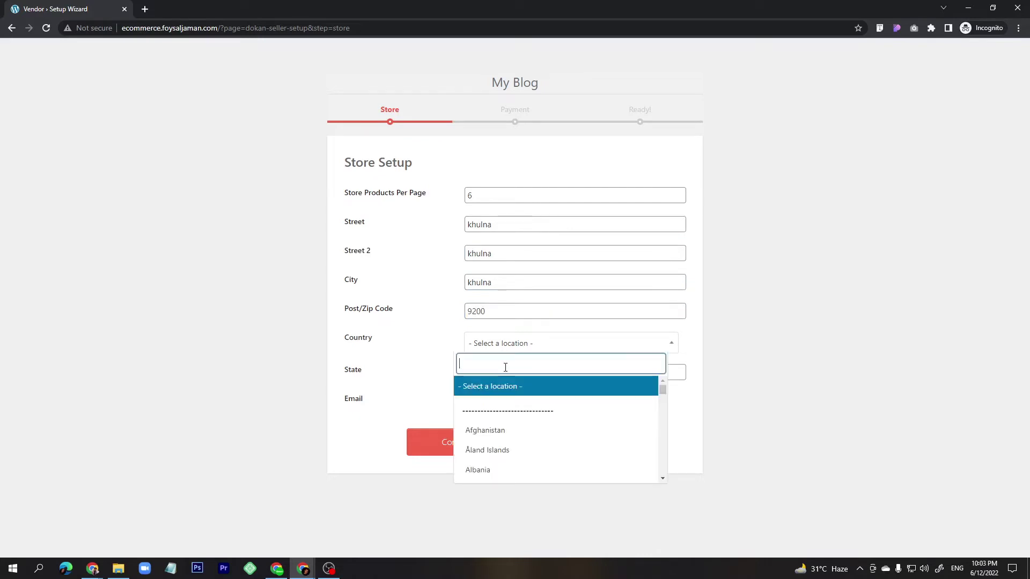
text(ngla)
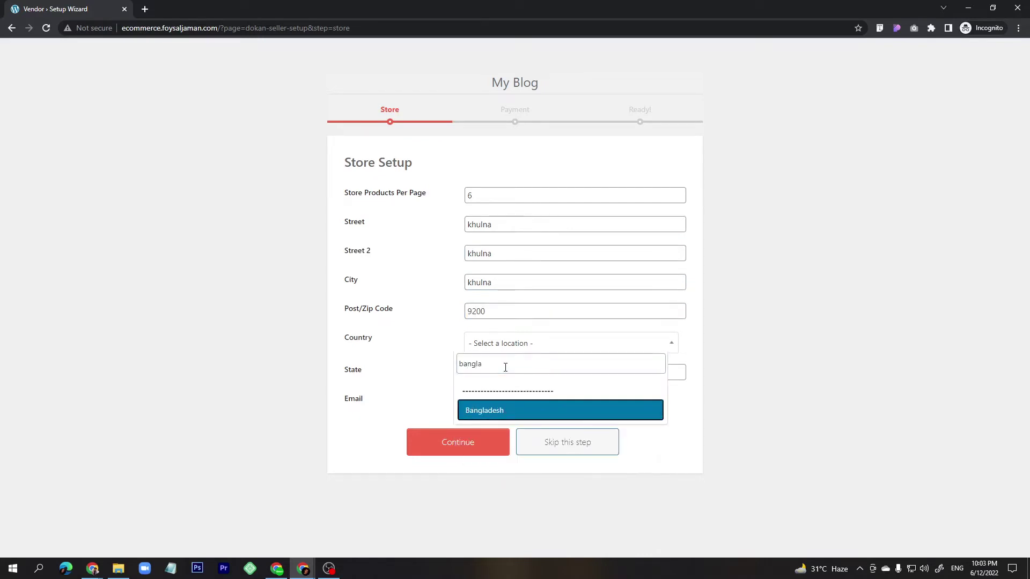
click(493, 414)
click(488, 375)
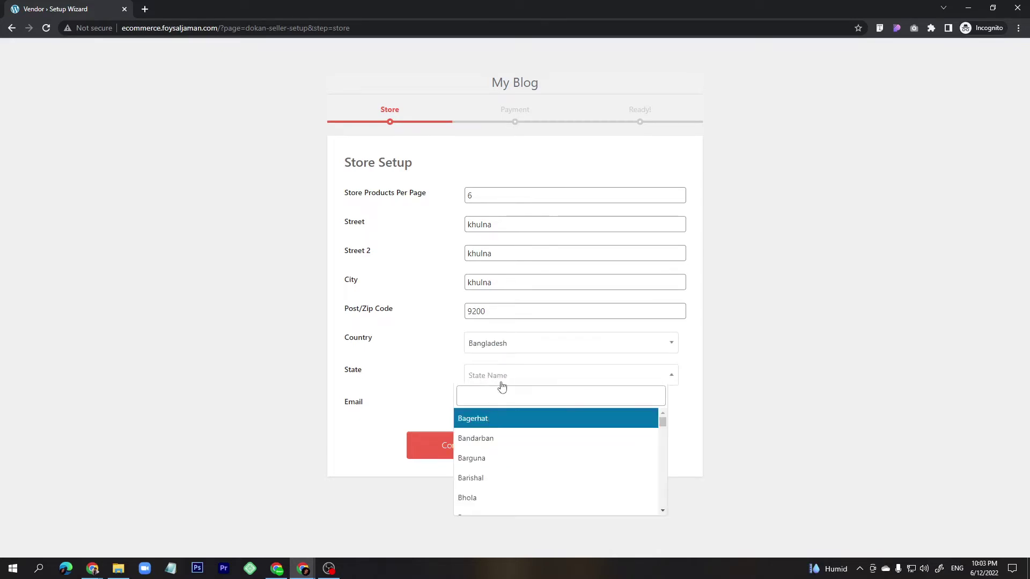
text(khul)
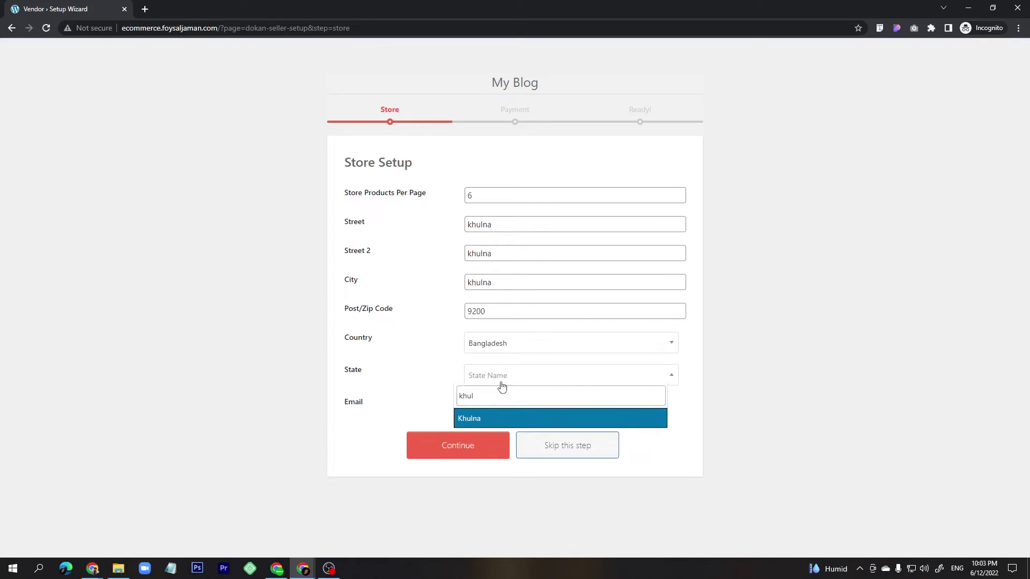
click(488, 420)
click(510, 389)
click(510, 384)
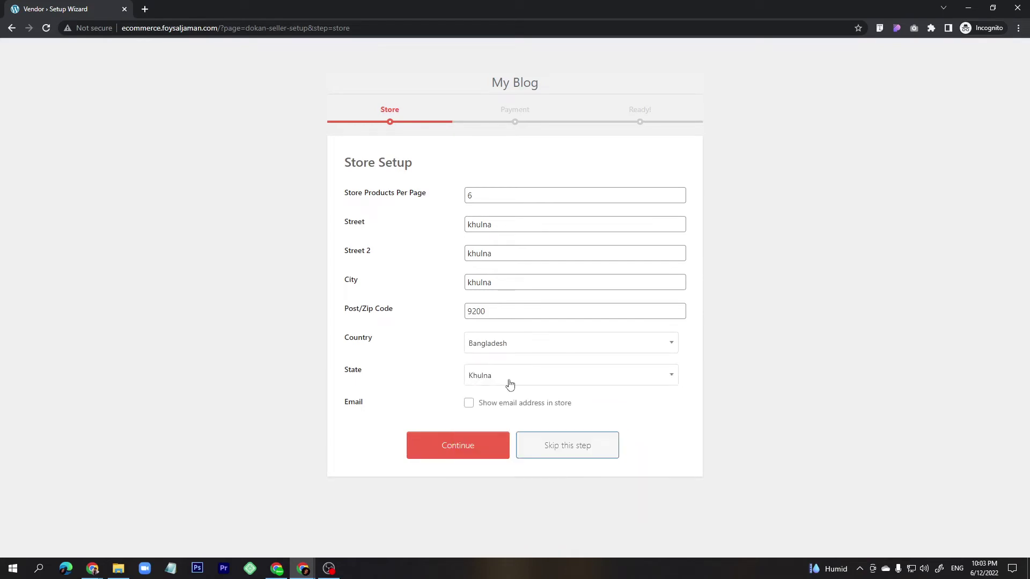
click(469, 406)
click(460, 446)
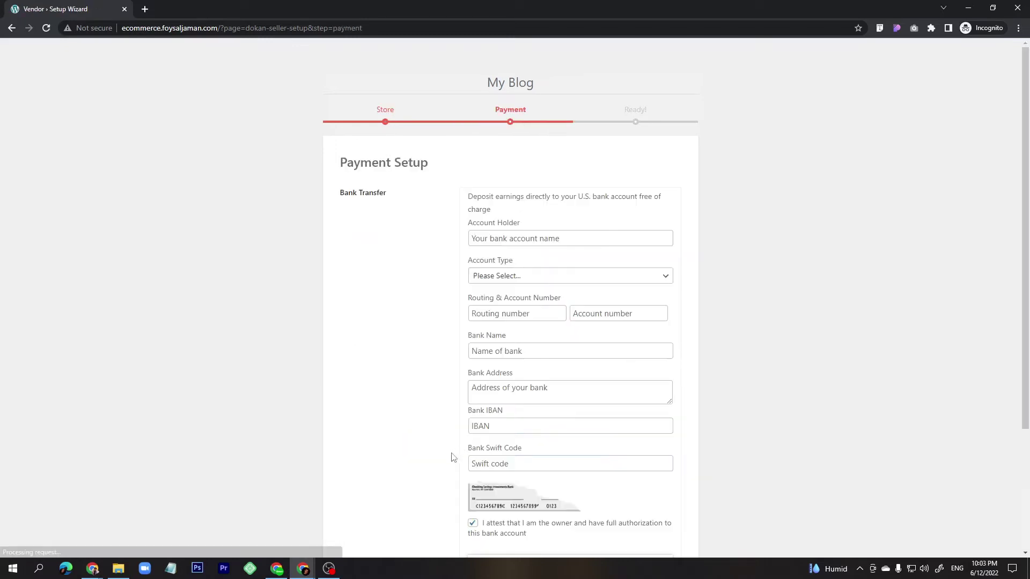
Enter the account holder, Personal account type, routing and account numbers, bank name and address.
click(516, 235)
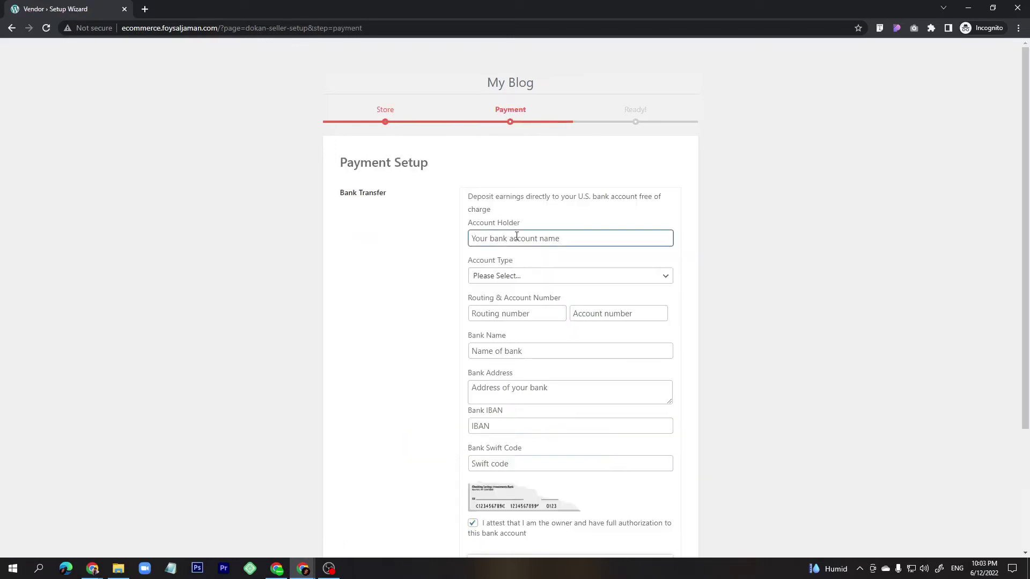
click(509, 277)
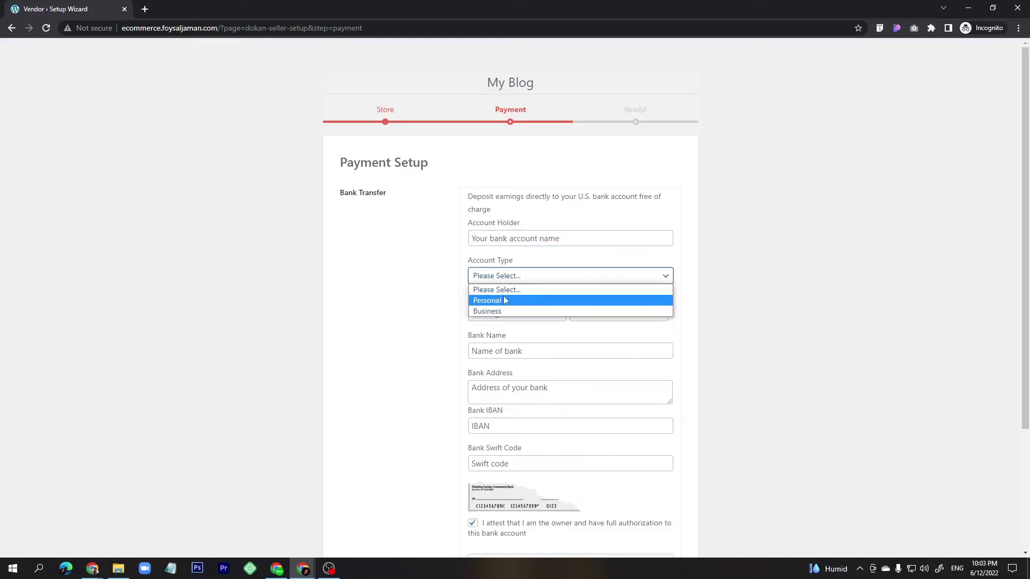
click(499, 302)
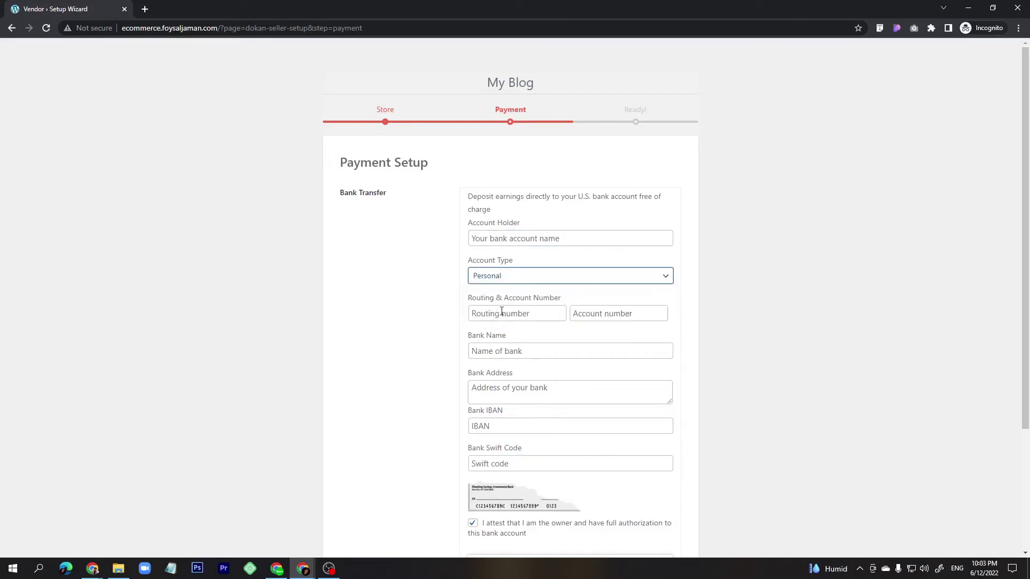
click(501, 312)
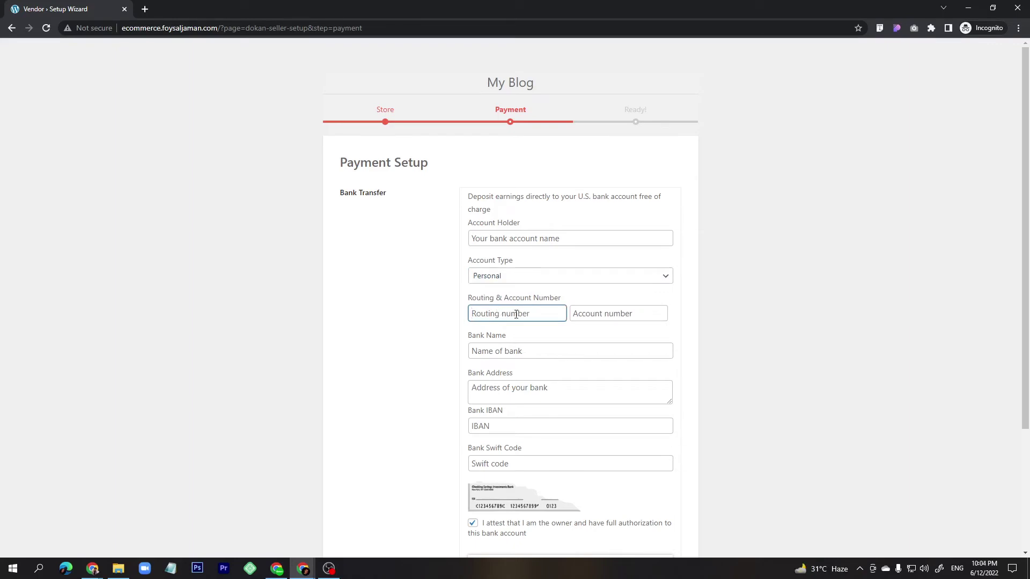
click(637, 317)
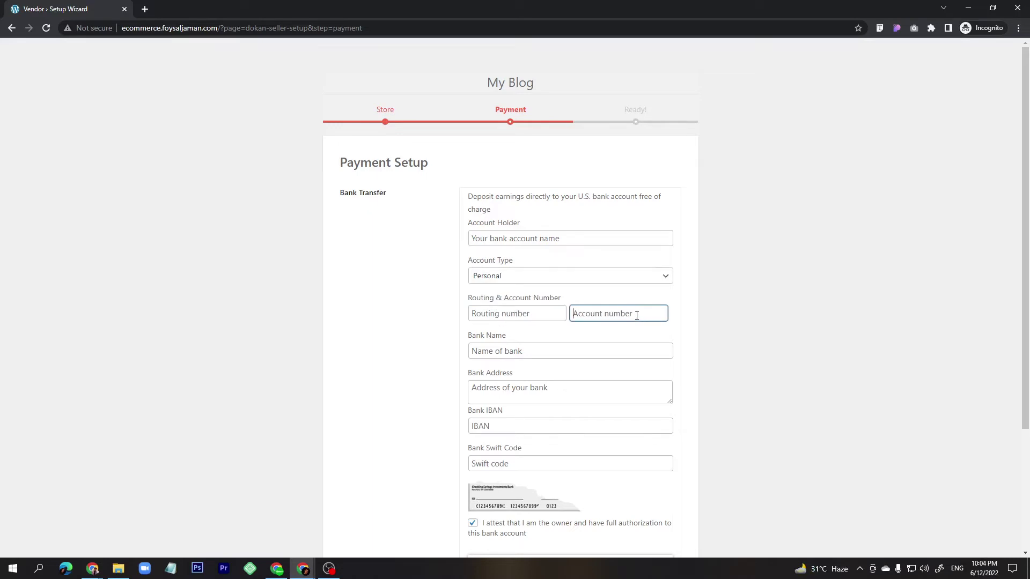
click(520, 356)
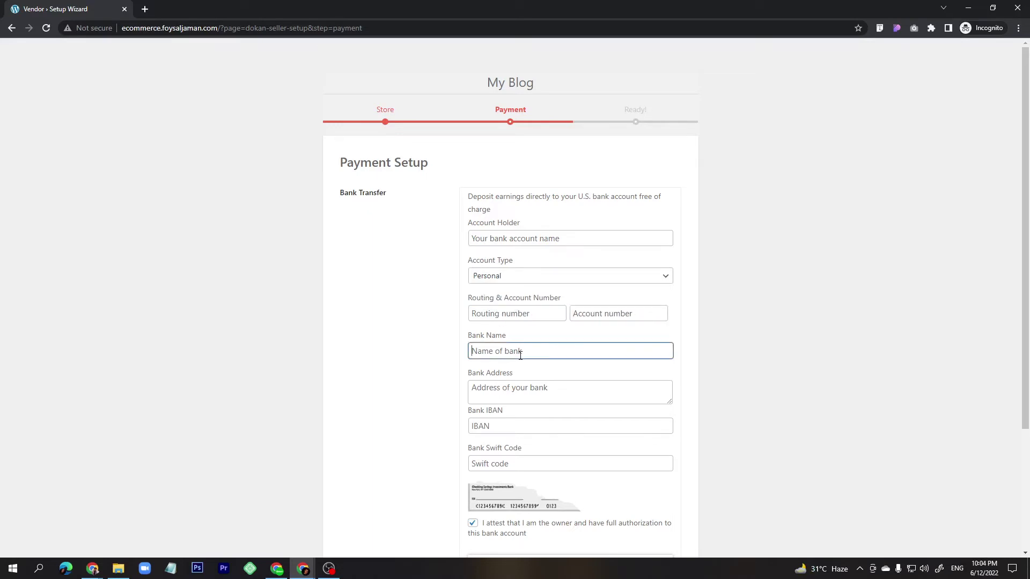
click(532, 388)
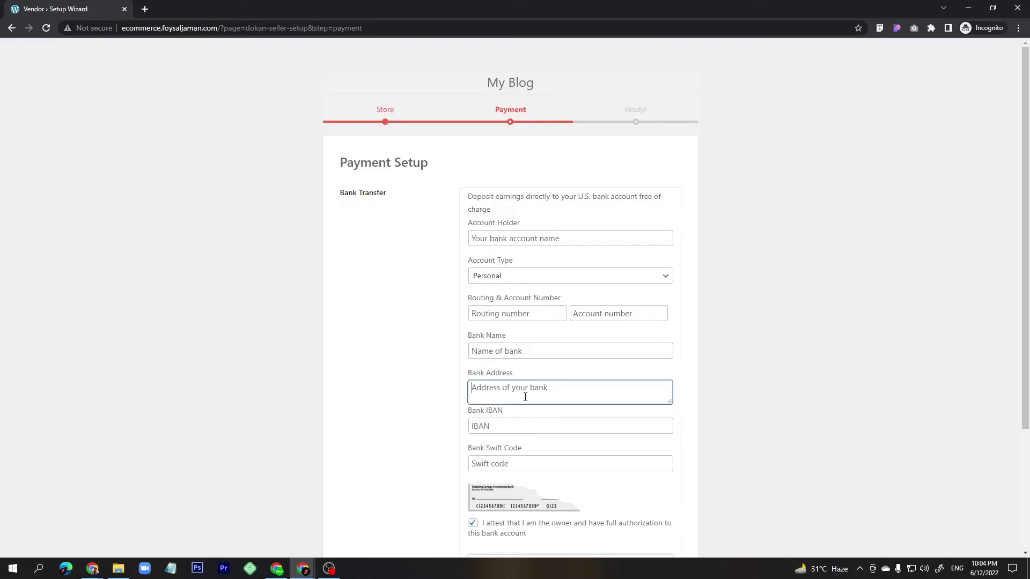
scroll(524, 397, down, 2)
Add the IBAN and Swift code, then submit the bank details.
click(508, 319)
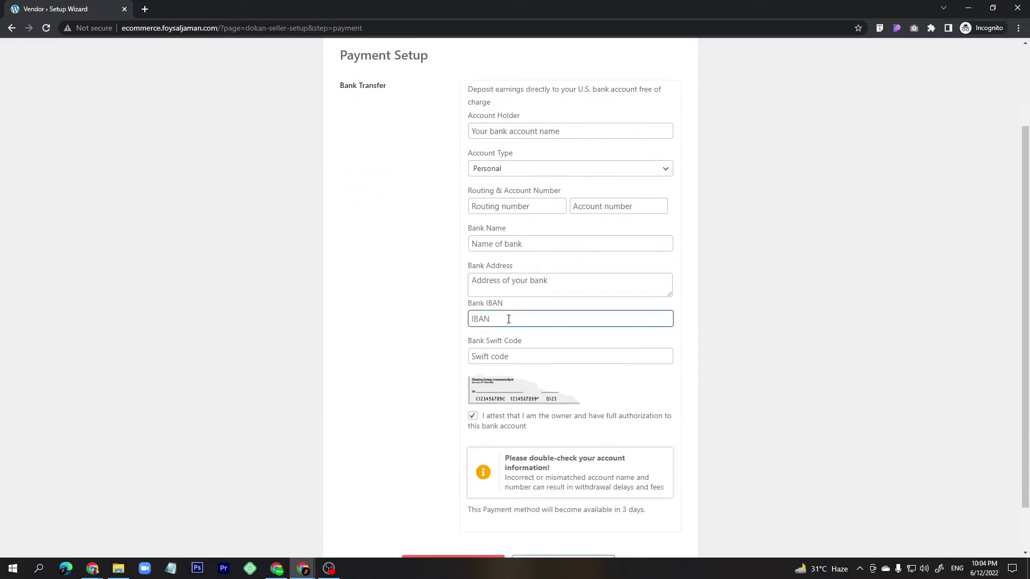
click(511, 358)
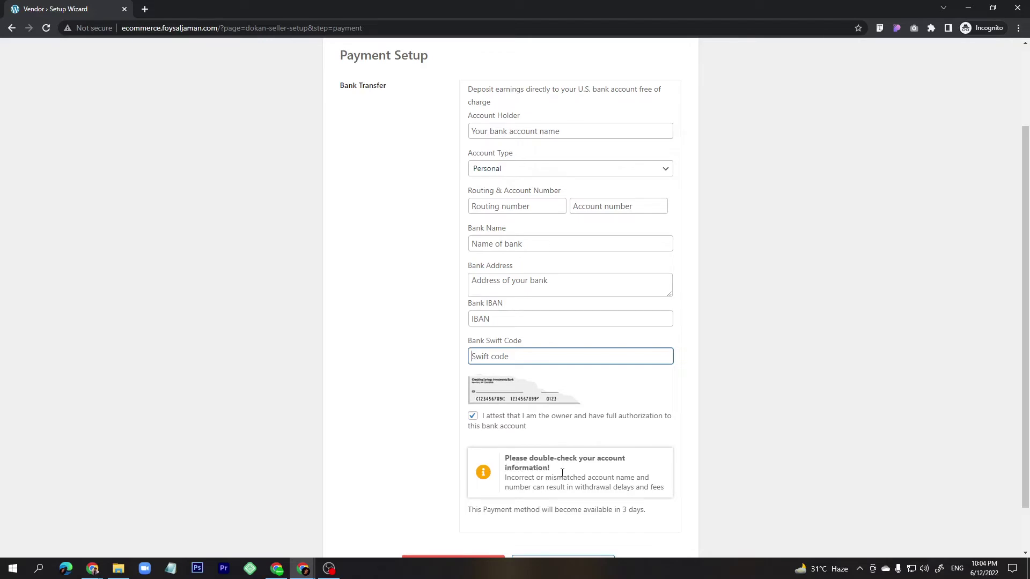
scroll(533, 477, down, 1)
scroll(544, 306, up, 3)
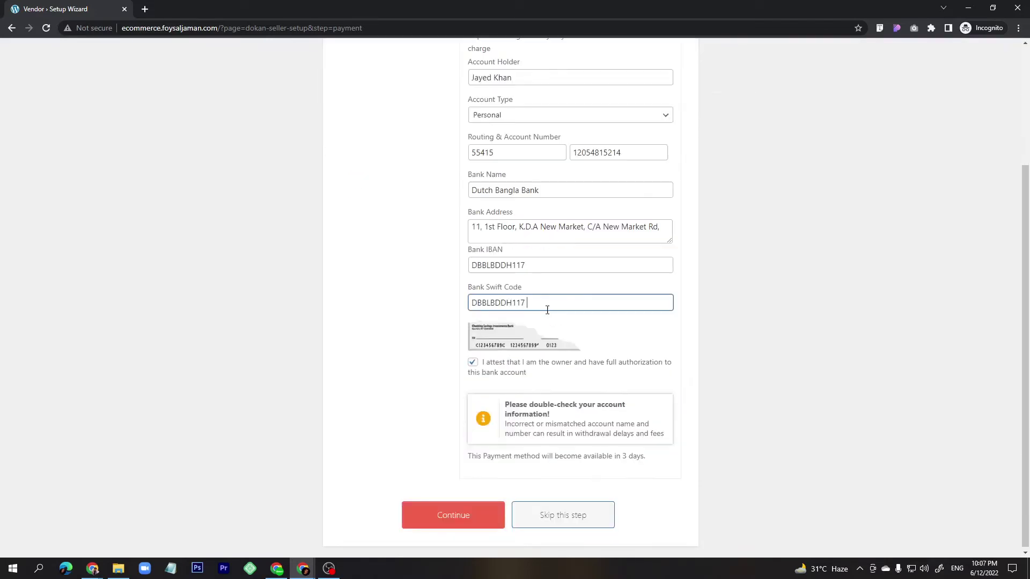
scroll(569, 294, up, 3)
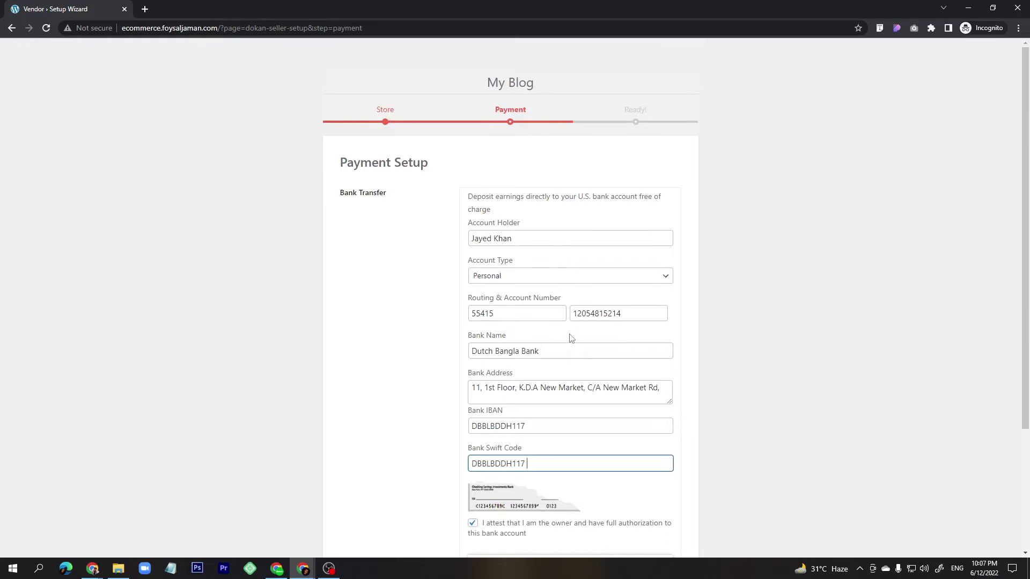
scroll(496, 289, down, 3)
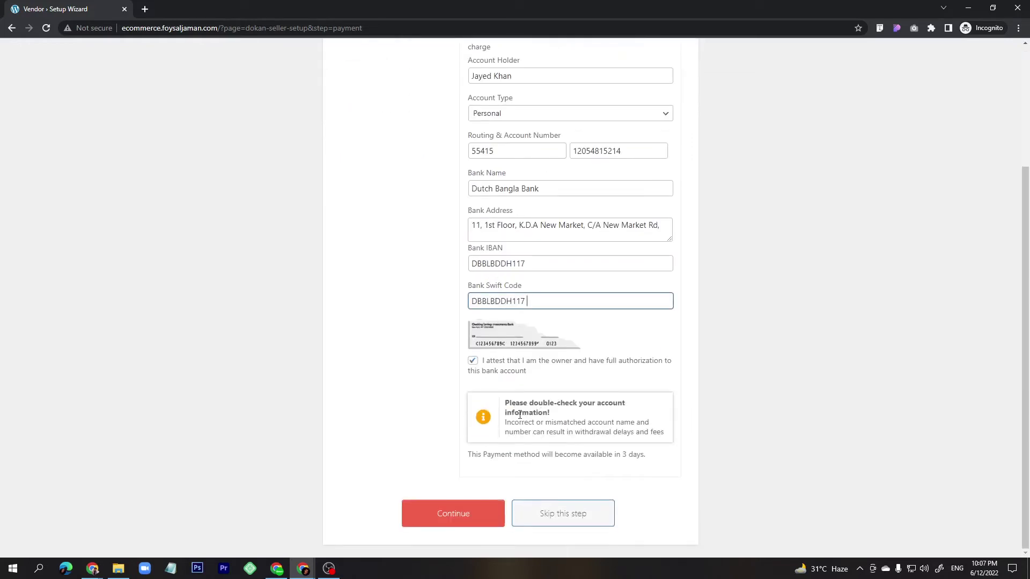
scroll(520, 414, up, 3)
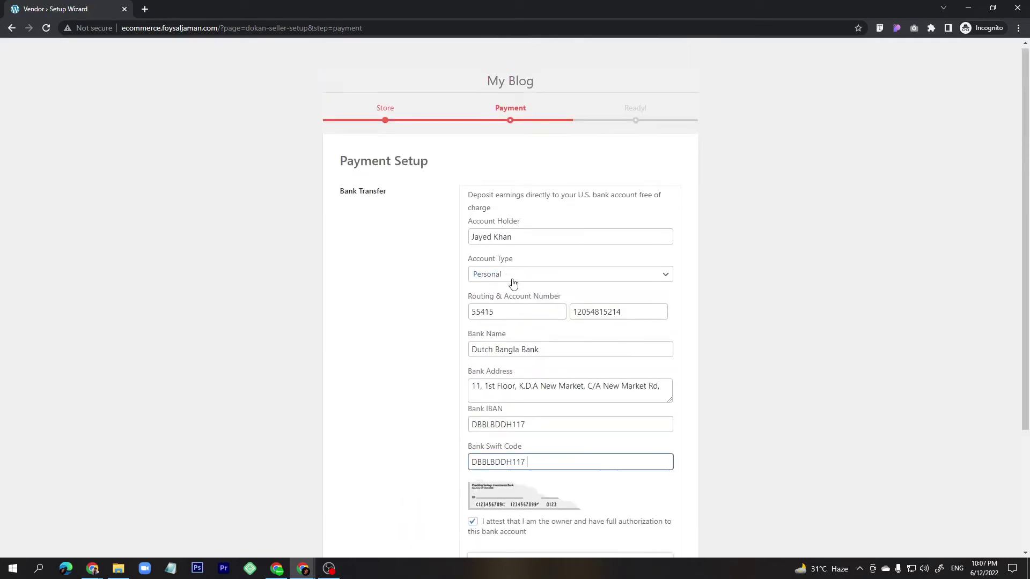
scroll(514, 283, down, 3)
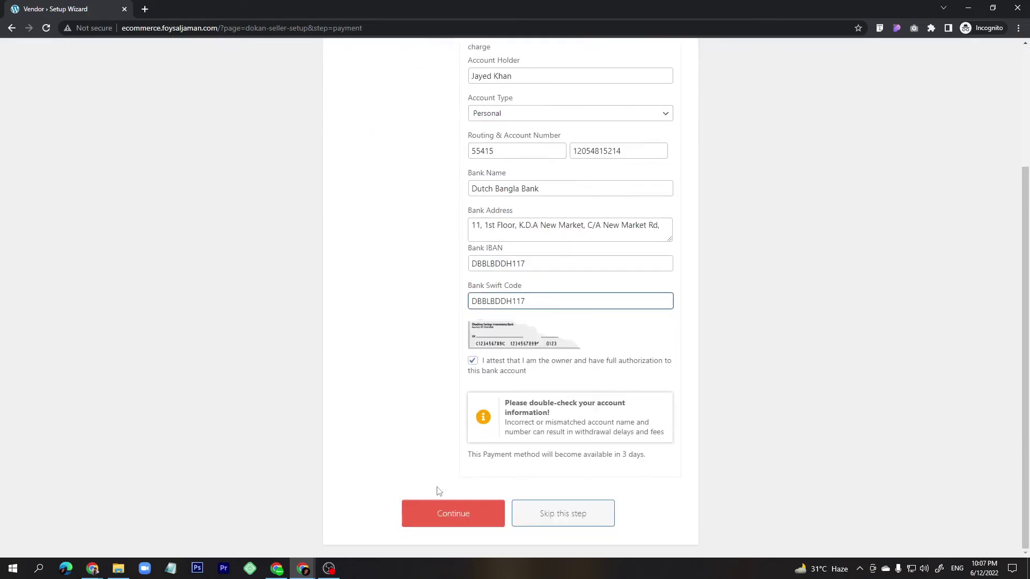
click(442, 518)
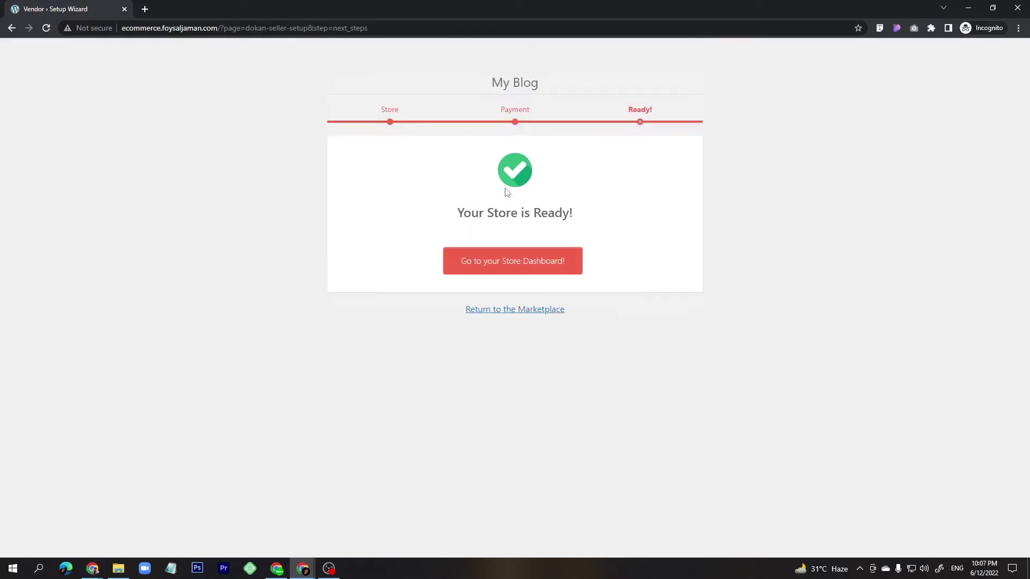
Go to the vendor's store dashboard, check its profile completion, and view the empty Products section.
click(510, 267)
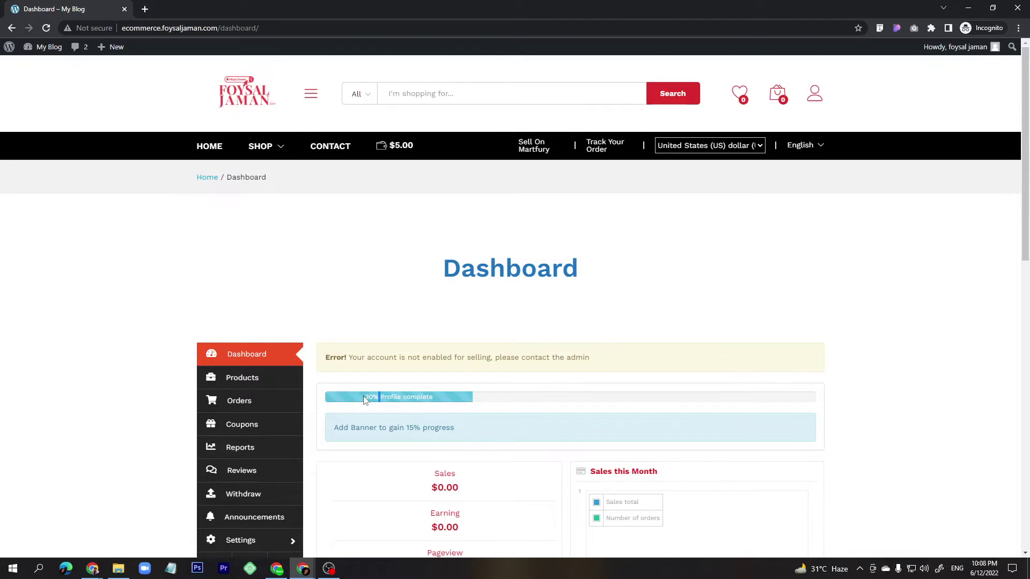
double_click(365, 400)
drag(367, 400, 373, 397)
click(245, 381)
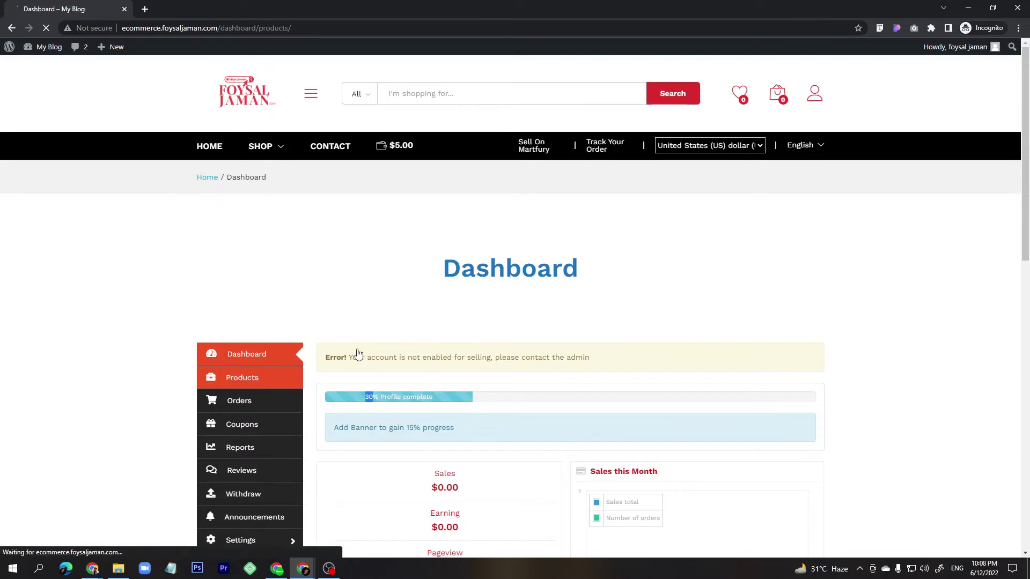
scroll(536, 400, down, 4)
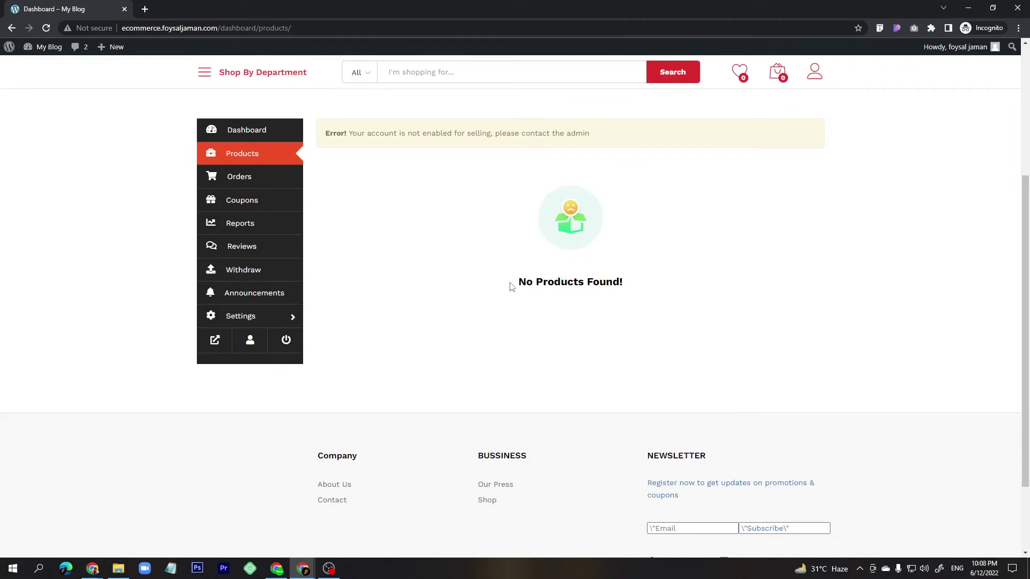
drag(508, 285, 619, 284)
click(538, 284)
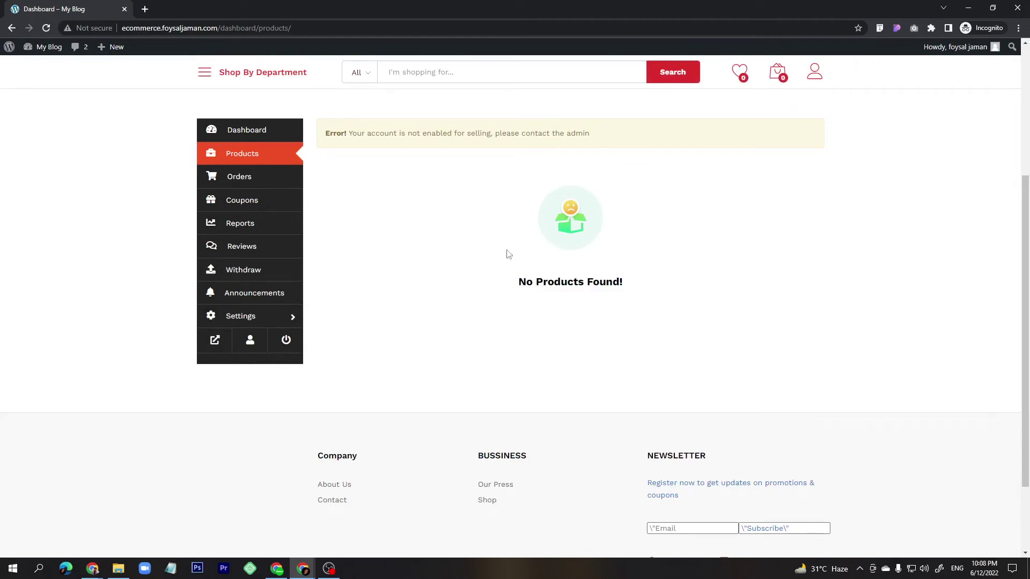
In the admin's Dokan > Vendors list, turn on the new vendor's Status toggle.
mouse_move(303, 567)
click(263, 528)
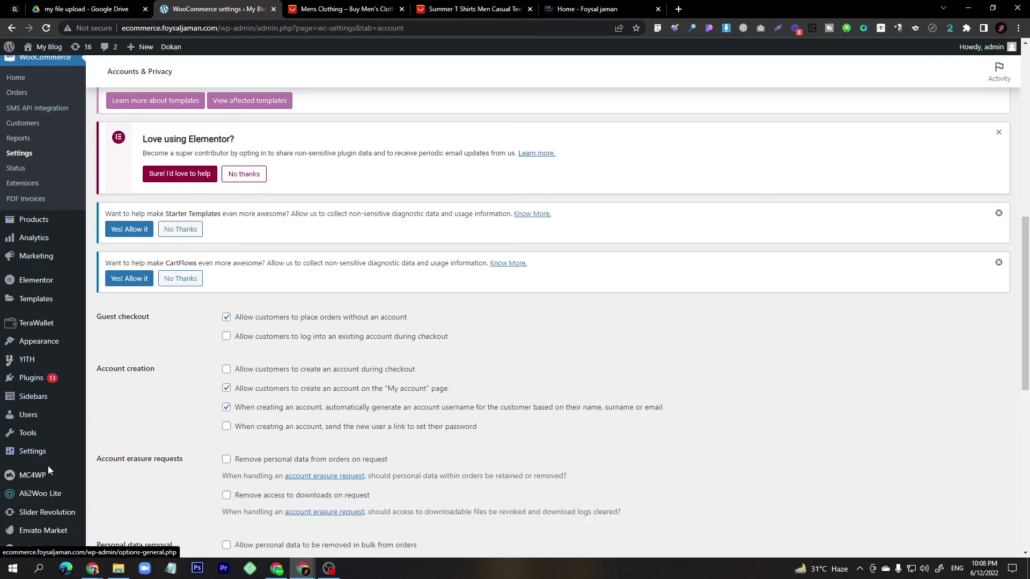
scroll(49, 360, up, 3)
scroll(49, 361, up, 1)
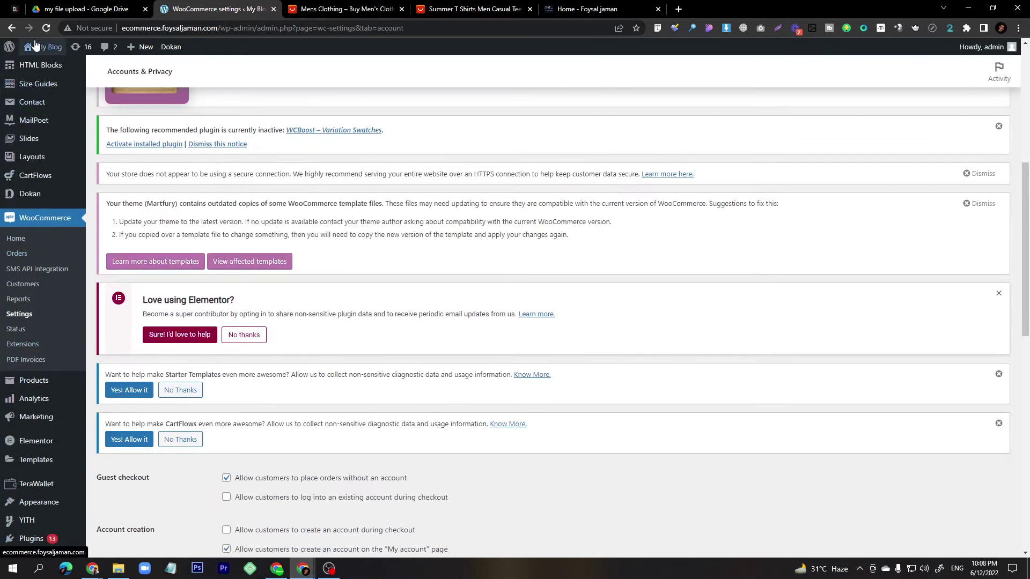
click(41, 197)
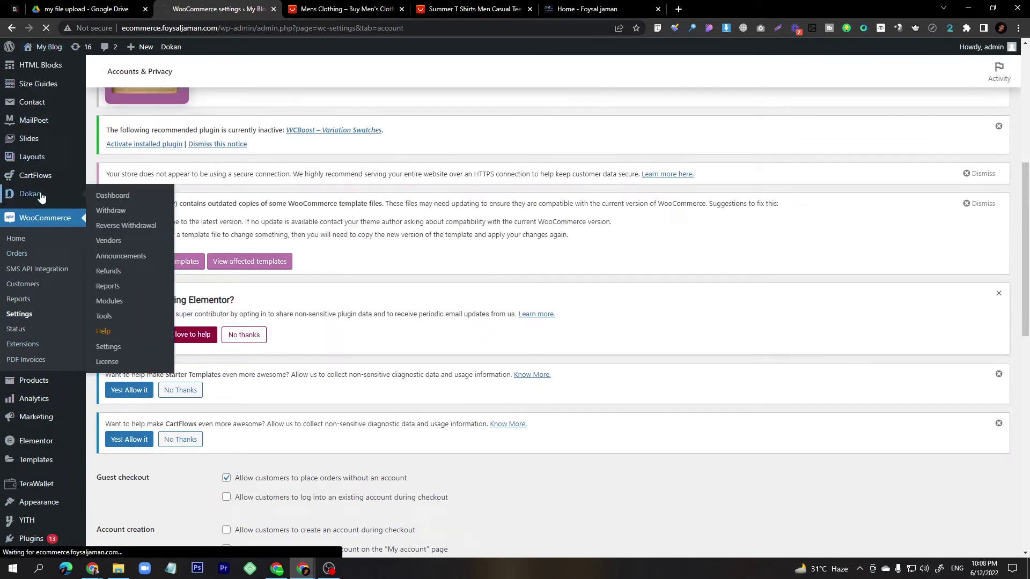
click(118, 244)
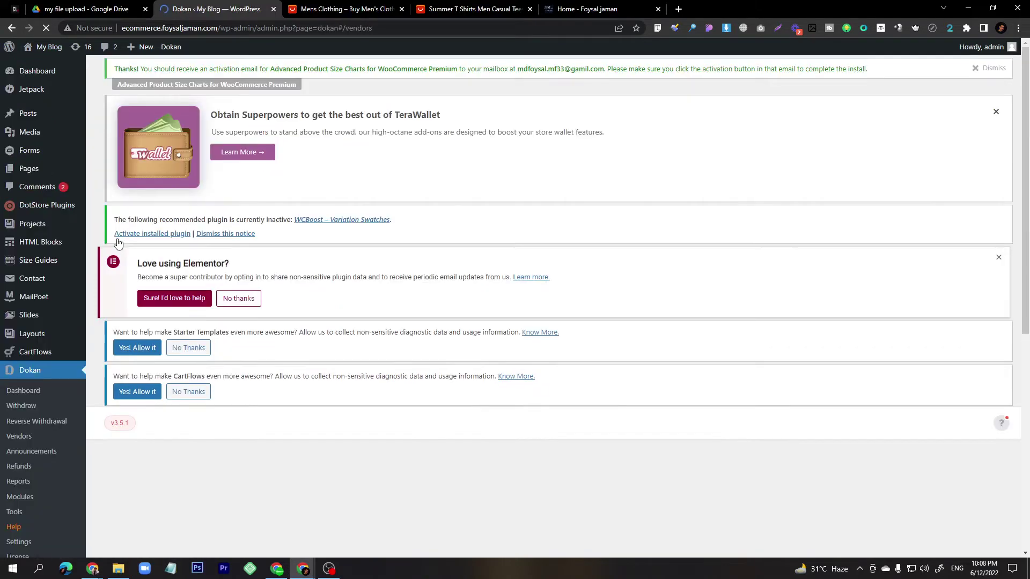
scroll(198, 282, down, 4)
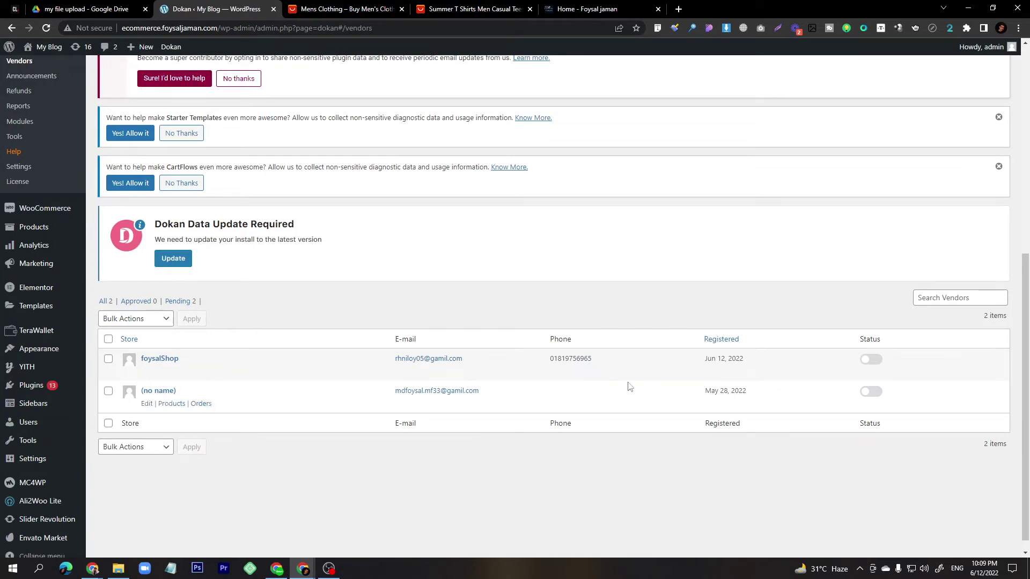
double_click(564, 360)
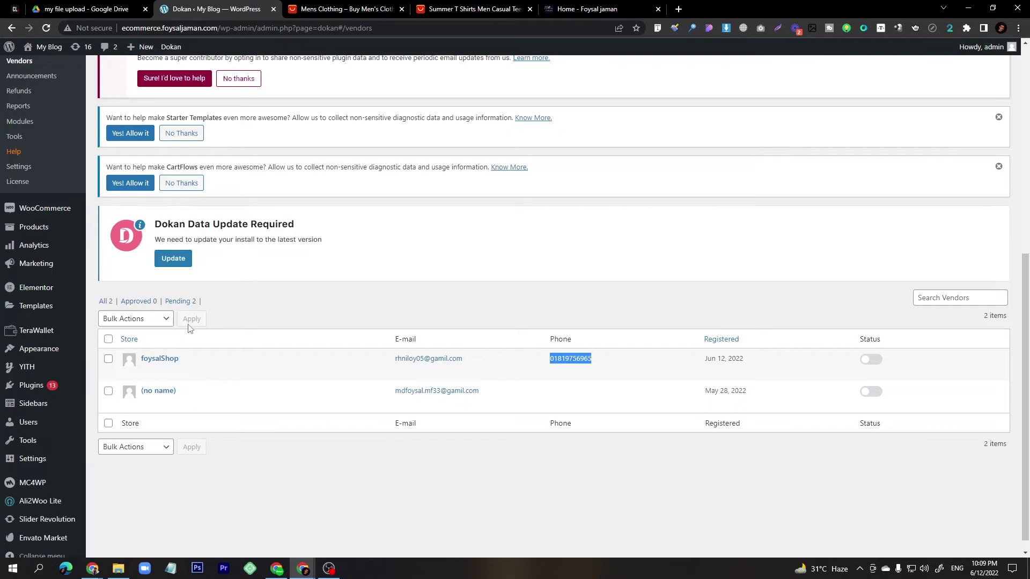
click(870, 360)
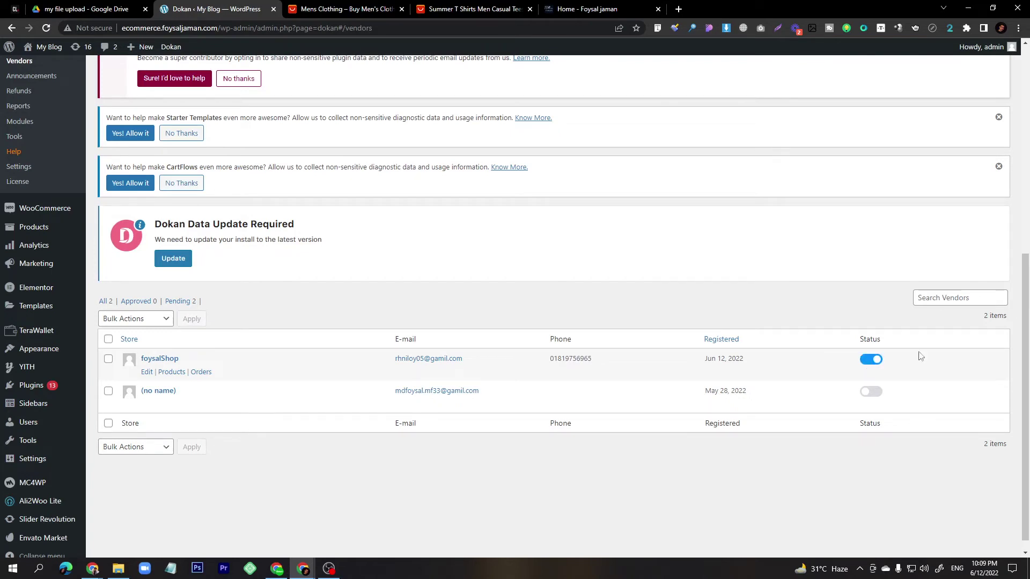
Reload the vendor's Products page and start a new product with the bag picture as cover image.
mouse_move(303, 567)
click(359, 524)
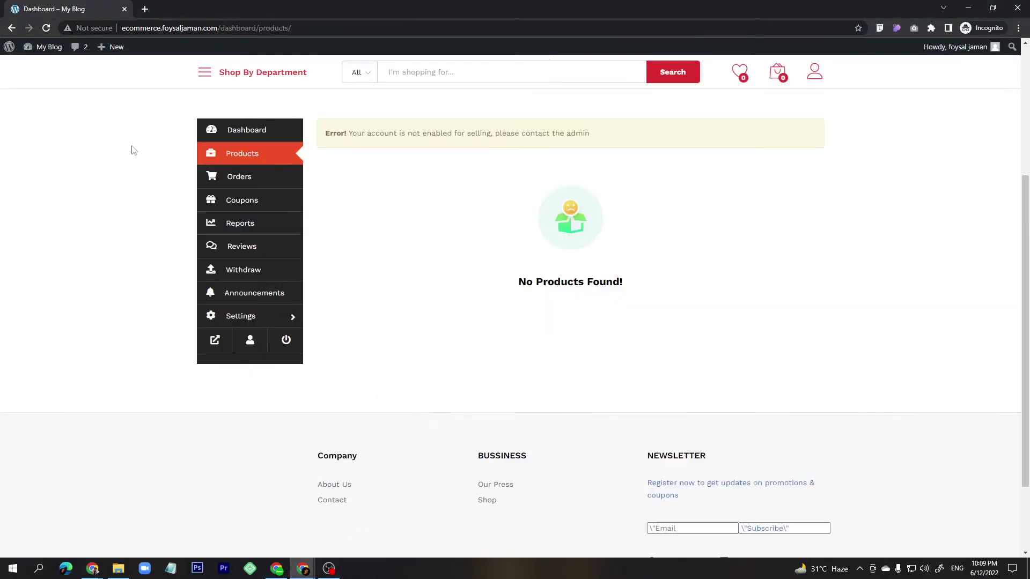
click(46, 28)
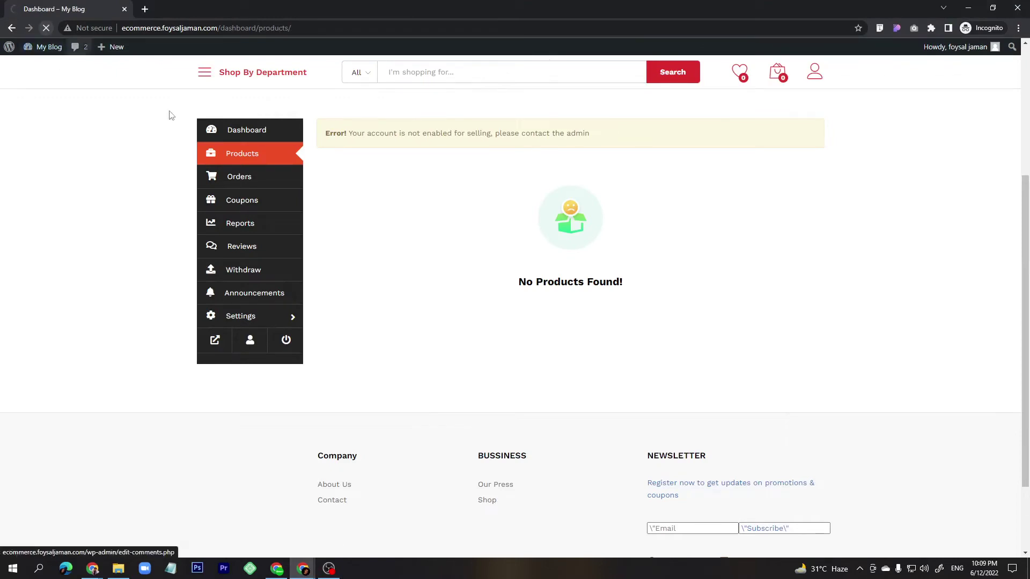
click(264, 160)
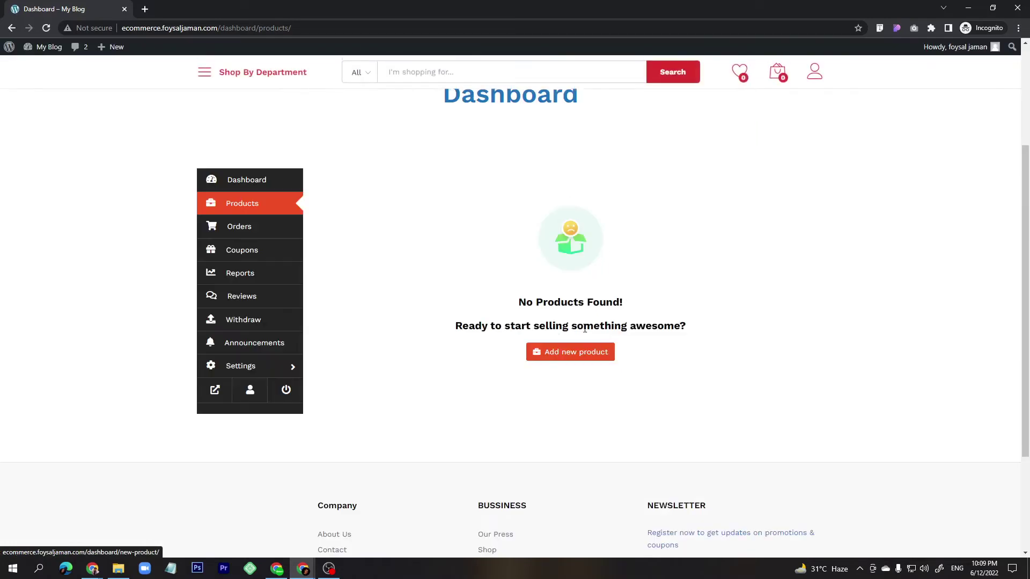
click(585, 356)
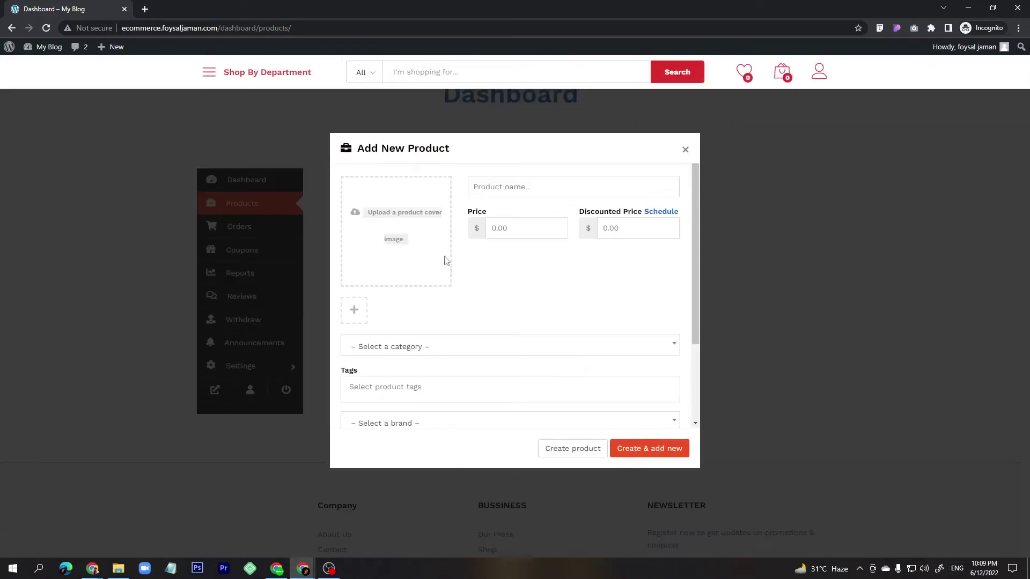
click(403, 217)
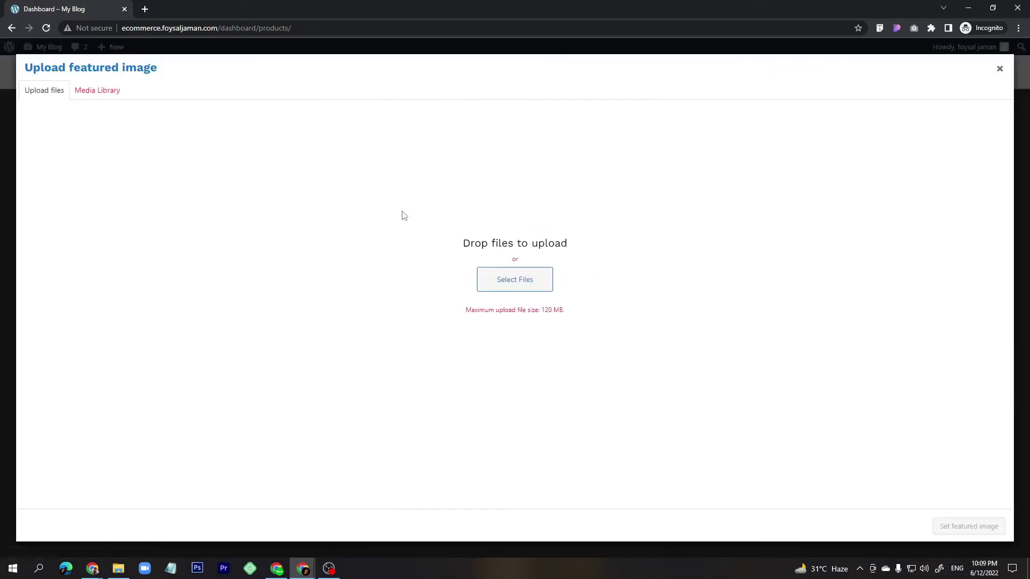
click(108, 95)
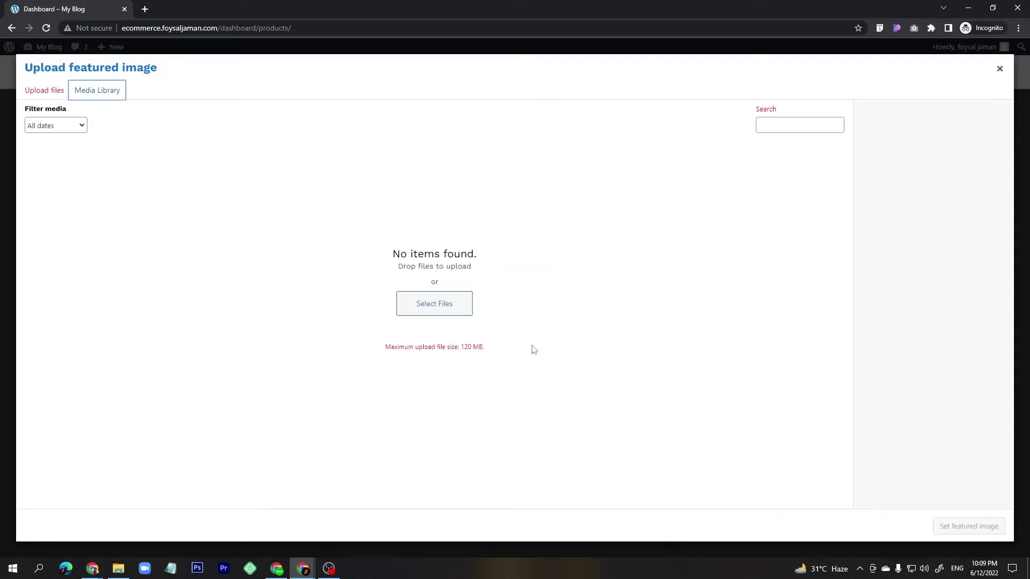
click(43, 92)
click(485, 280)
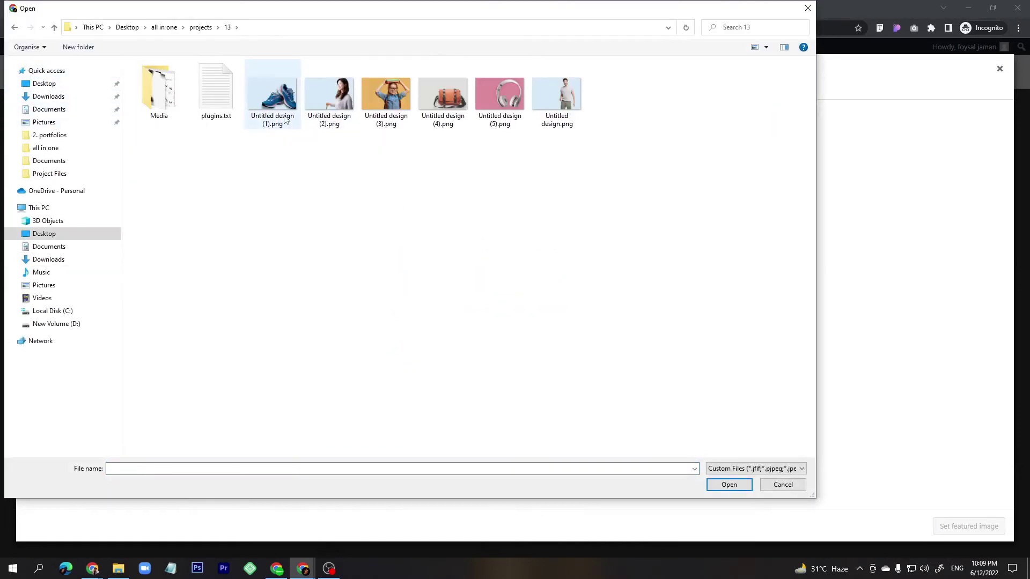
click(284, 119)
double_click(443, 102)
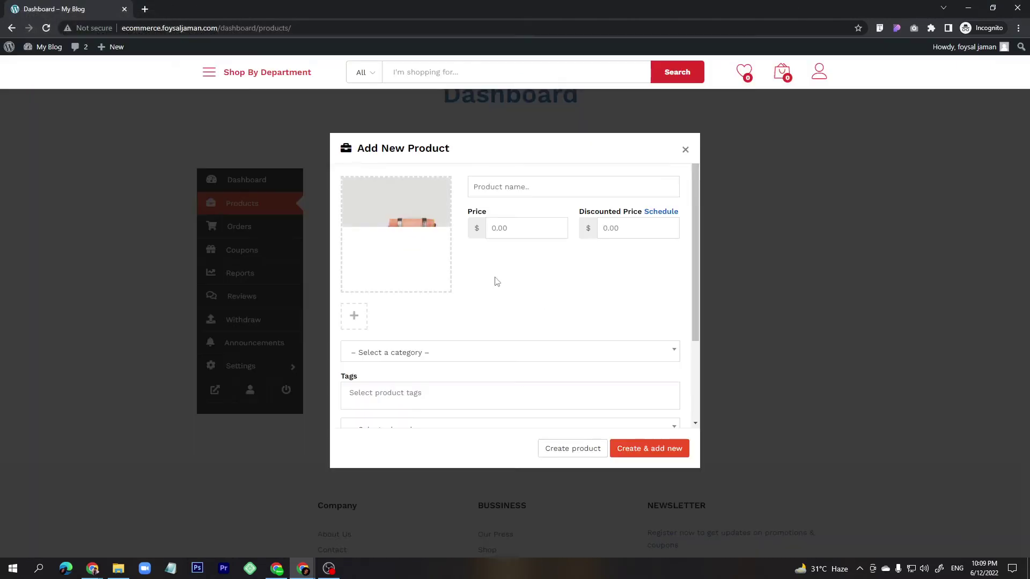
Enter the product name, price 800 and discounted price 750.
click(510, 227)
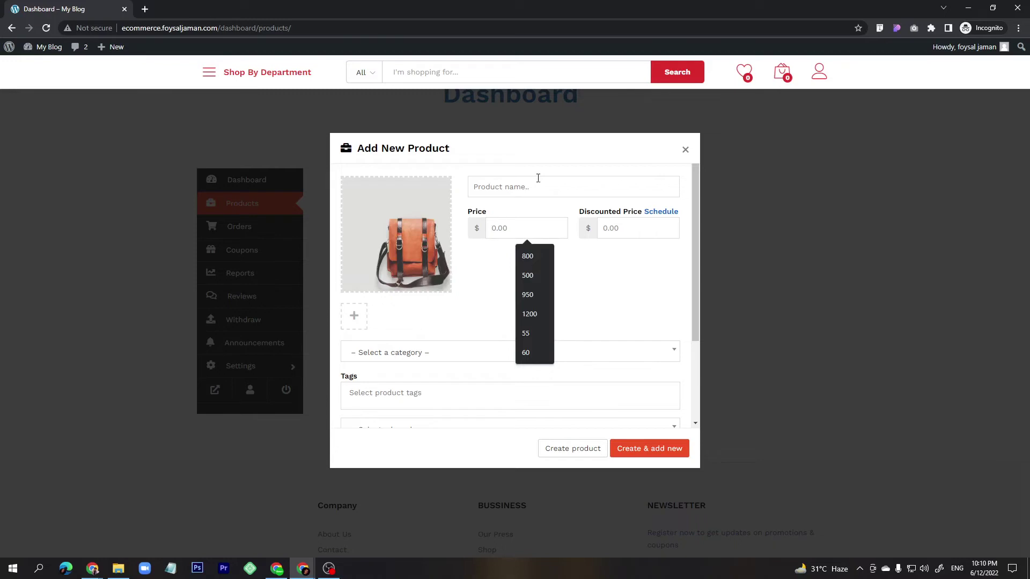
click(525, 190)
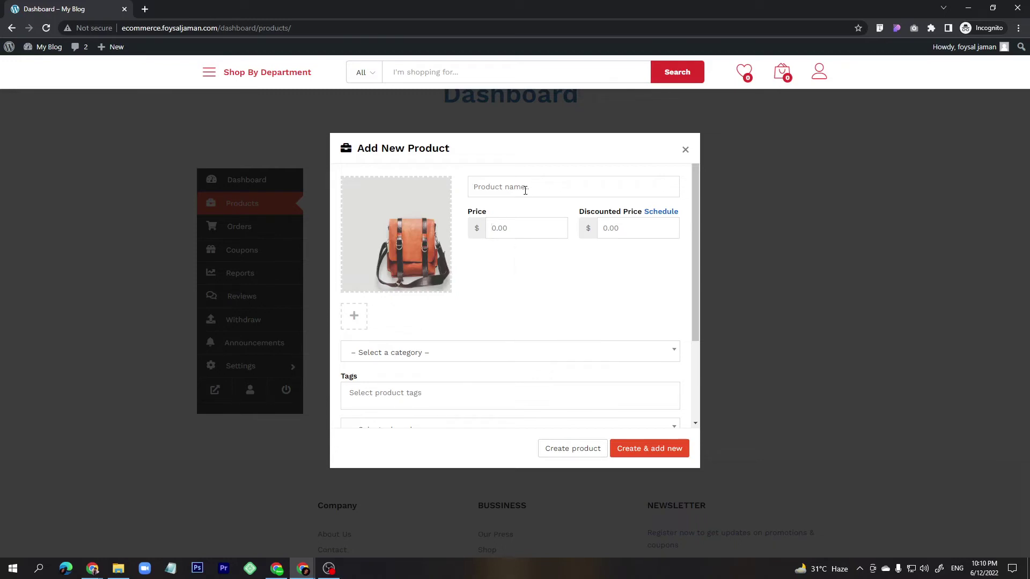
text(Bag)
click(520, 233)
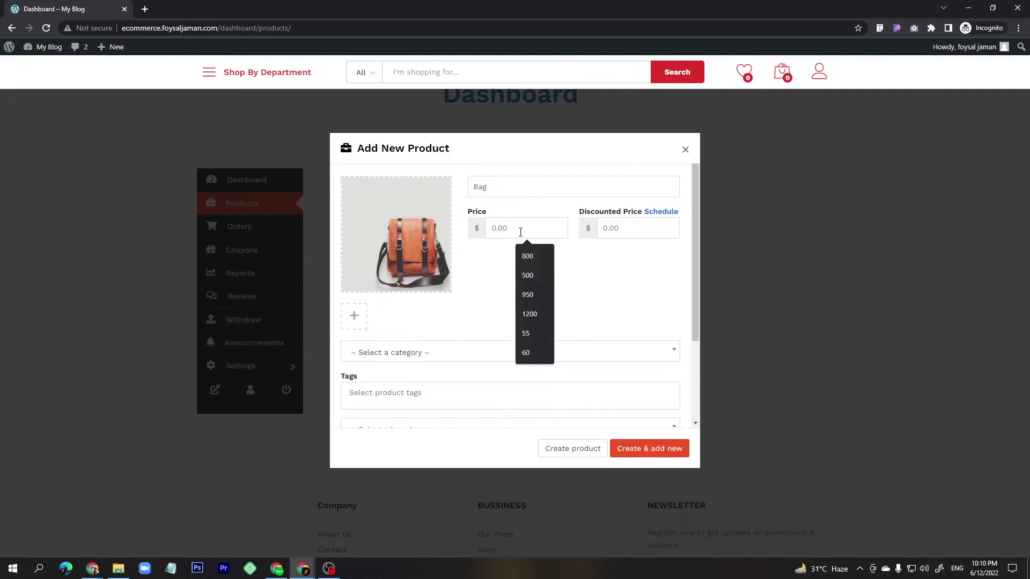
click(521, 258)
click(618, 228)
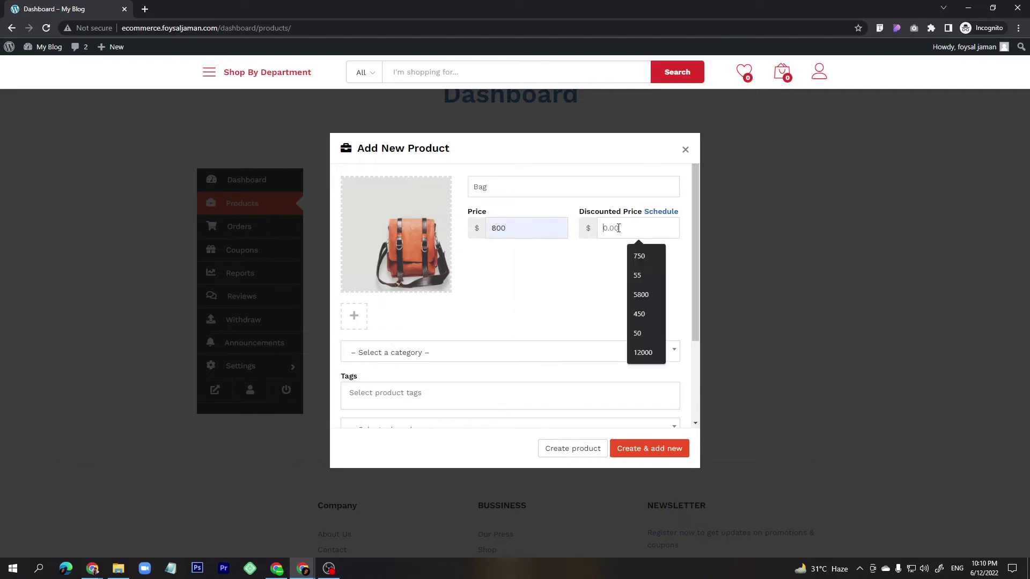
click(649, 255)
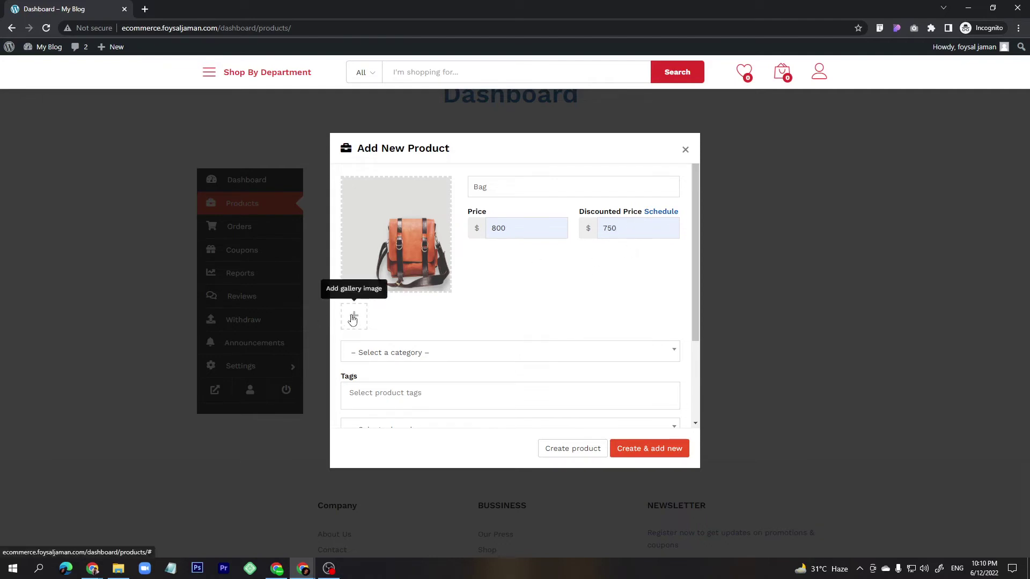
Scroll through the product category dropdown, then look over the admin window's menu.
scroll(386, 352, down, 2)
click(390, 247)
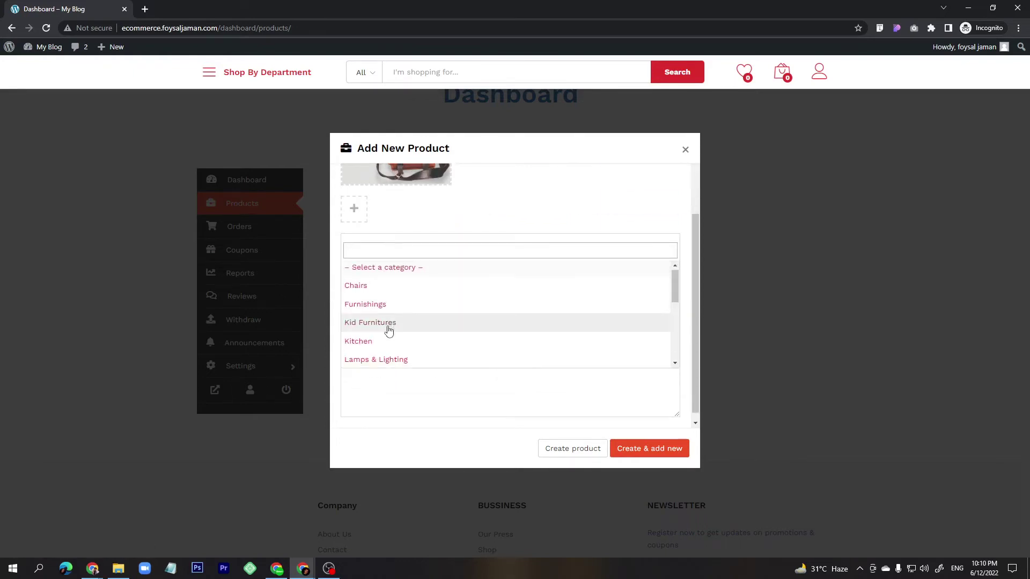
scroll(387, 330, down, 3)
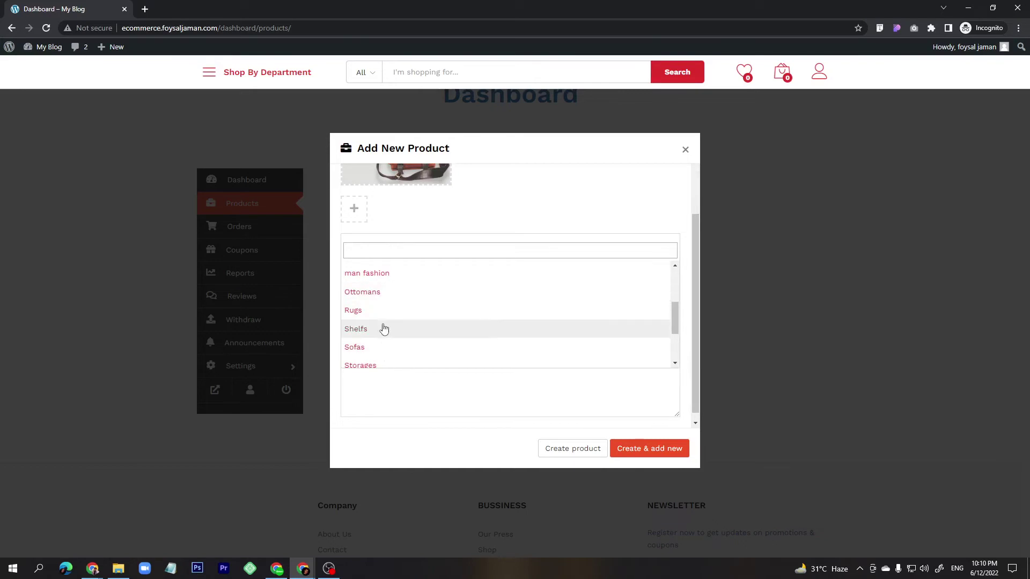
scroll(383, 328, down, 2)
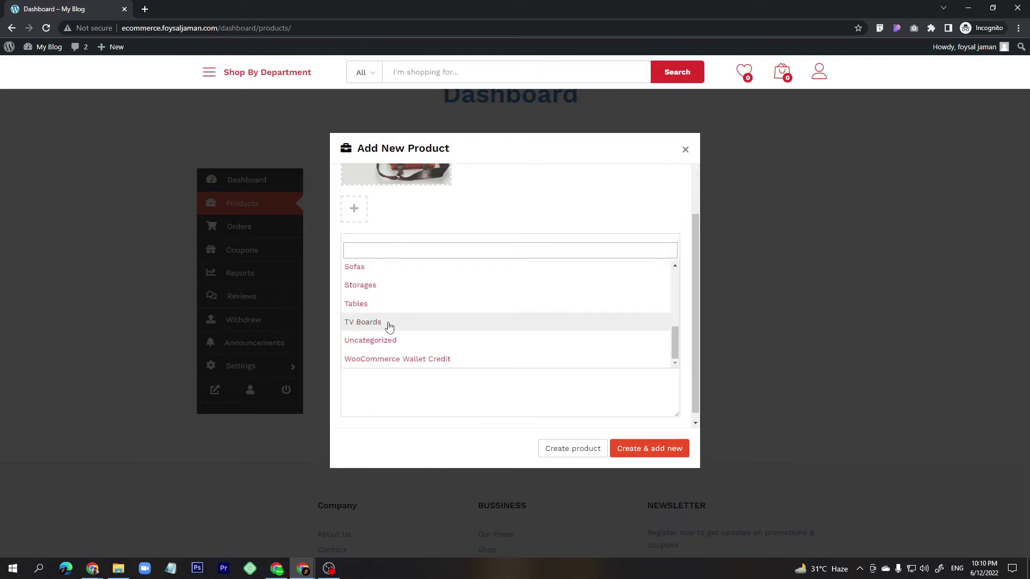
mouse_move(303, 568)
click(241, 522)
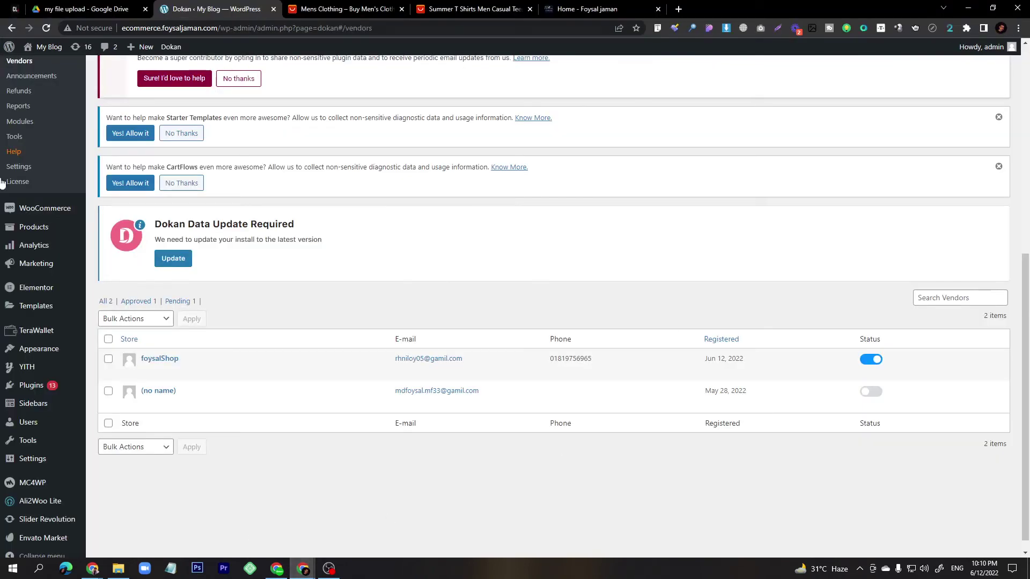
scroll(32, 167, up, 1)
mouse_move(51, 281)
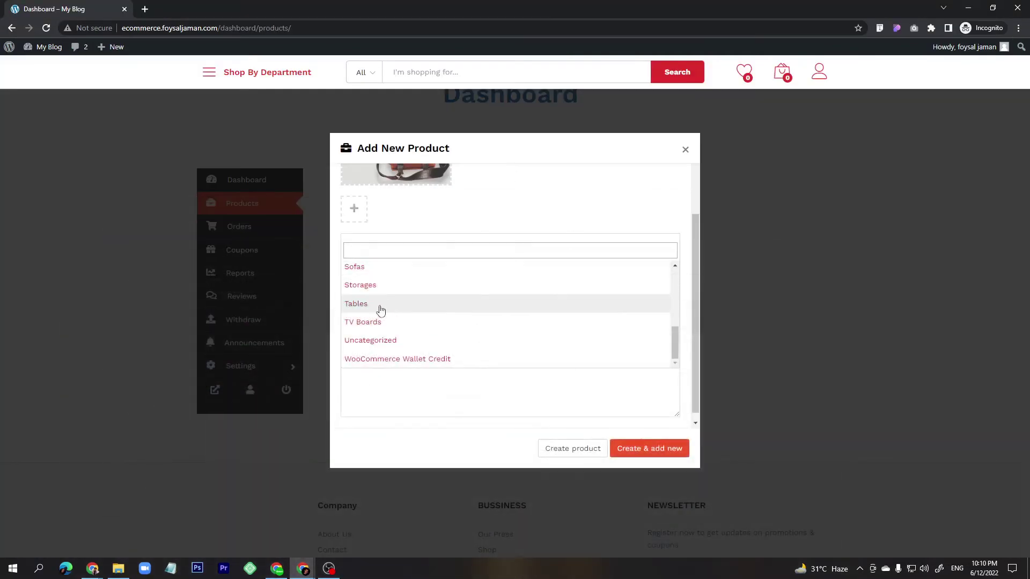
scroll(380, 310, up, 5)
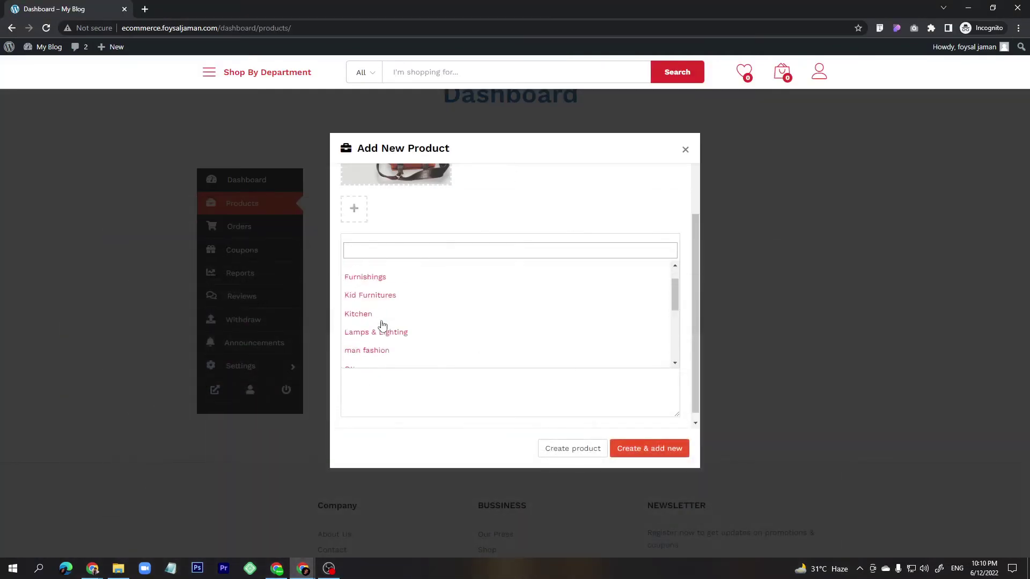
scroll(382, 327, down, 5)
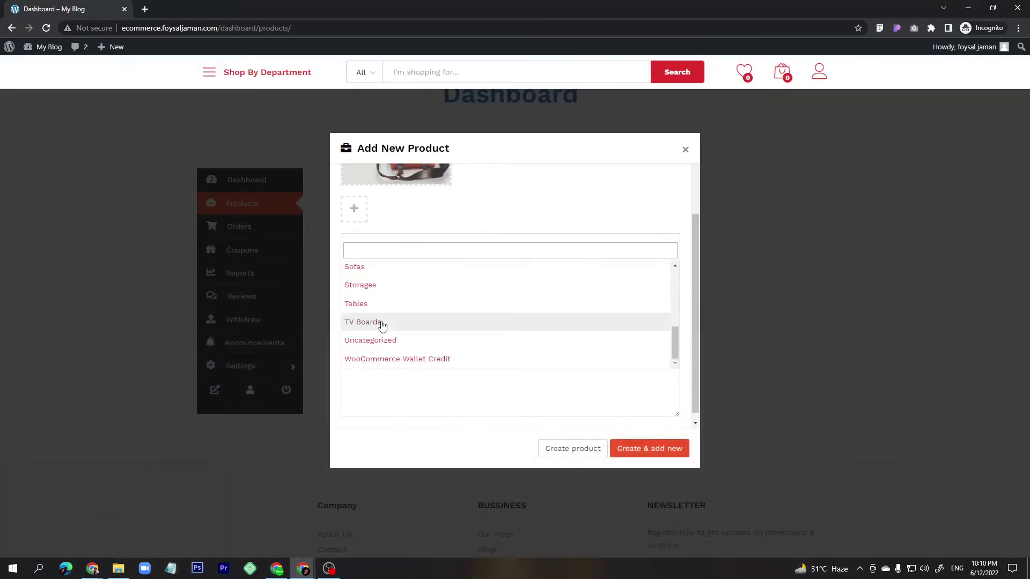
scroll(383, 326, up, 5)
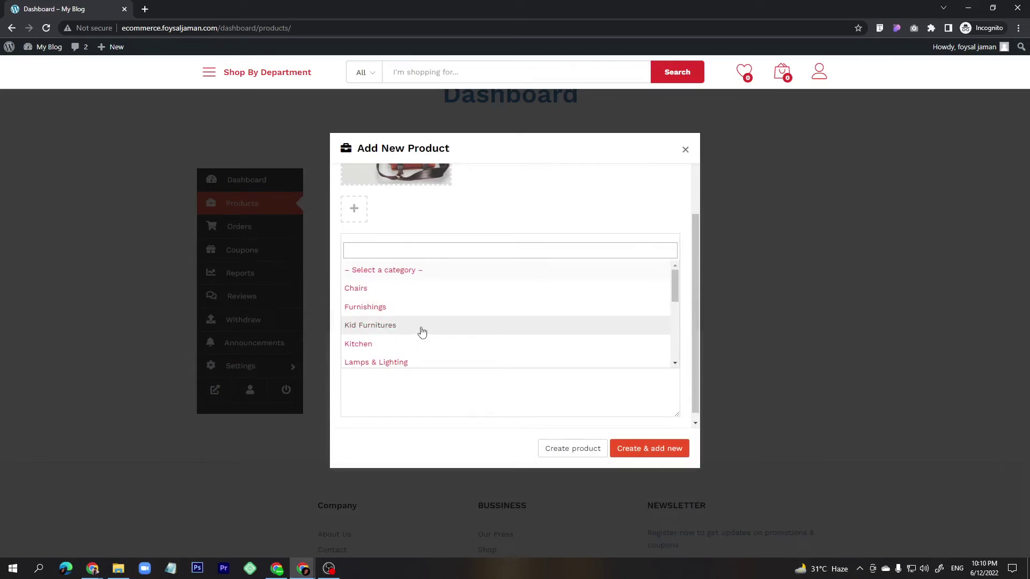
scroll(422, 333, down, 3)
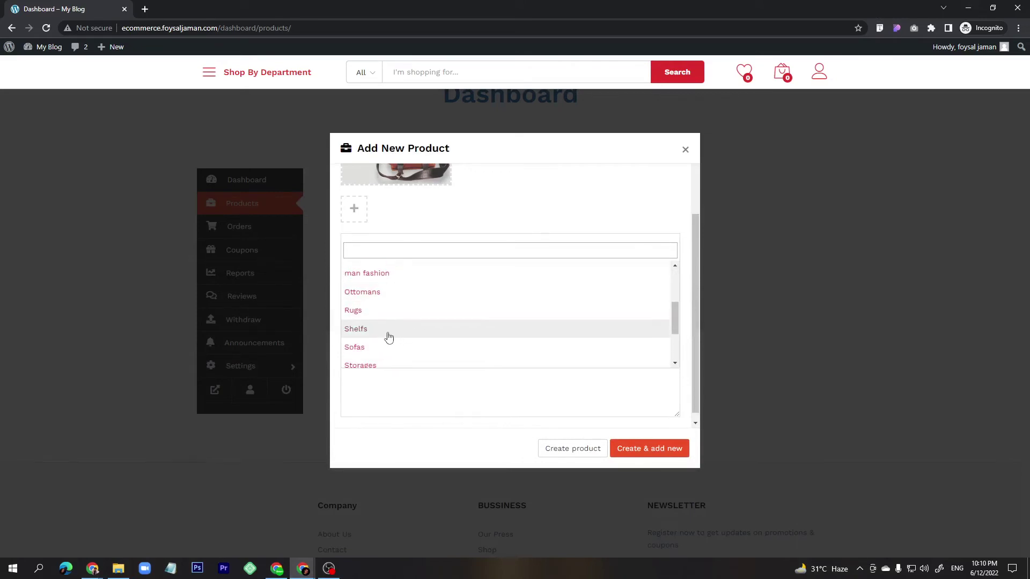
scroll(389, 337, up, 3)
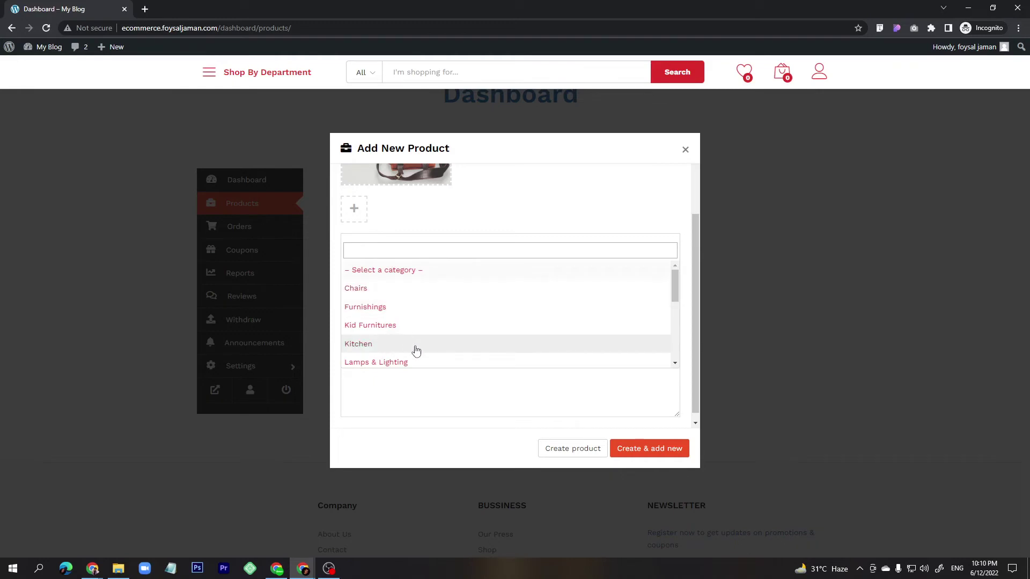
scroll(416, 347, down, 3)
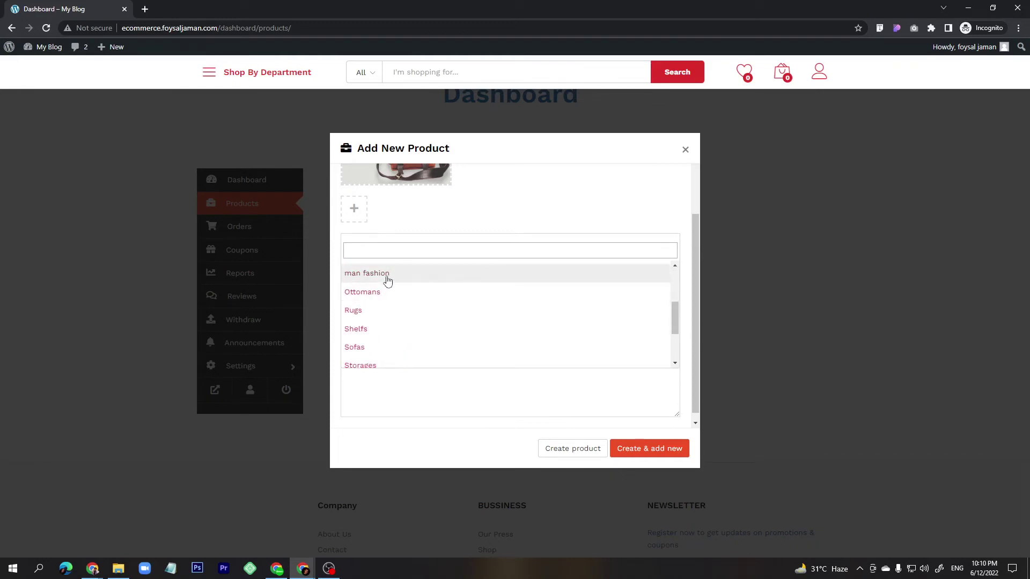
Put the product in the man fashion category and clear the unmatched 'bag' tag search.
click(387, 276)
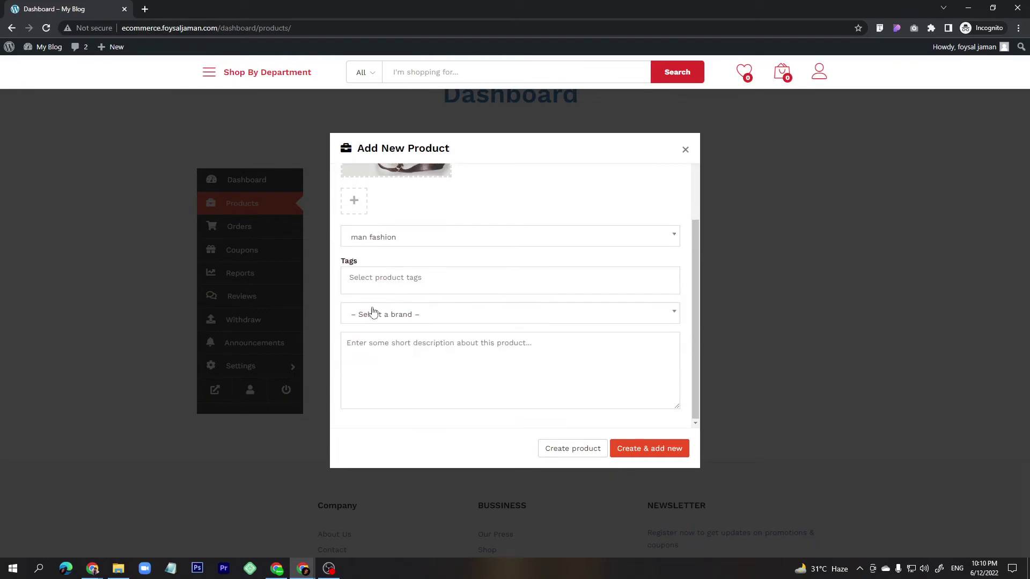
click(392, 278)
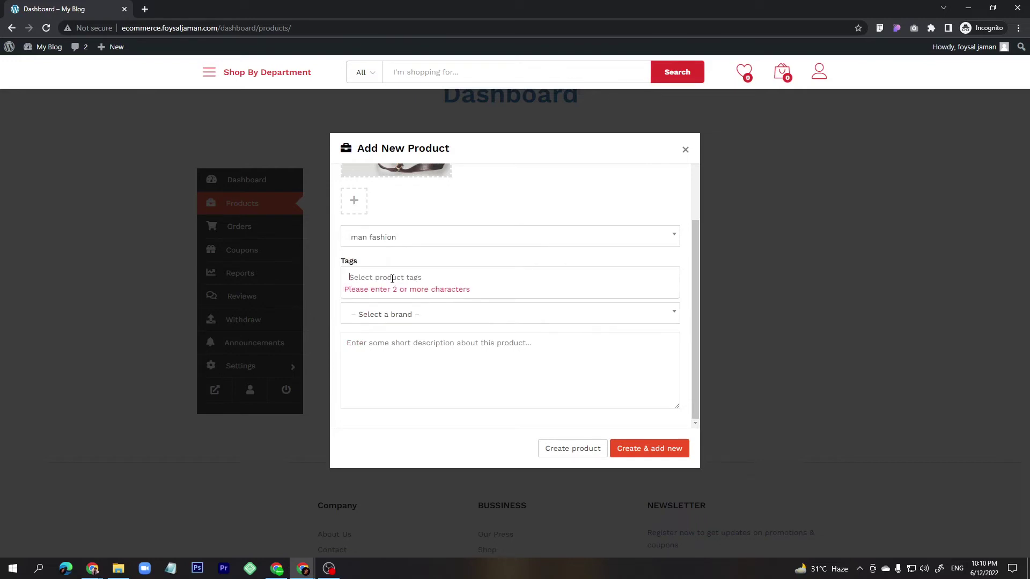
text(bag)
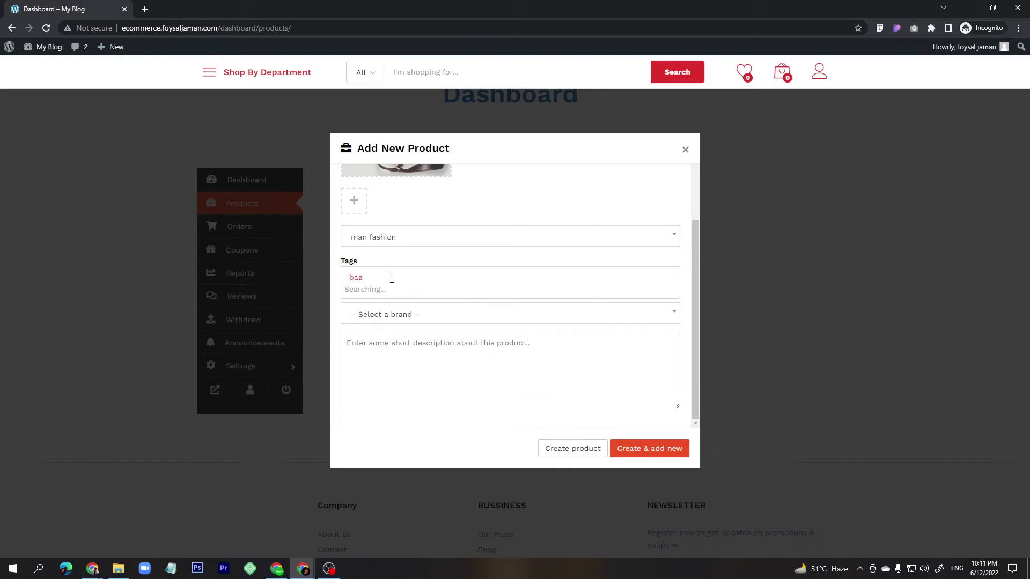
click(374, 279)
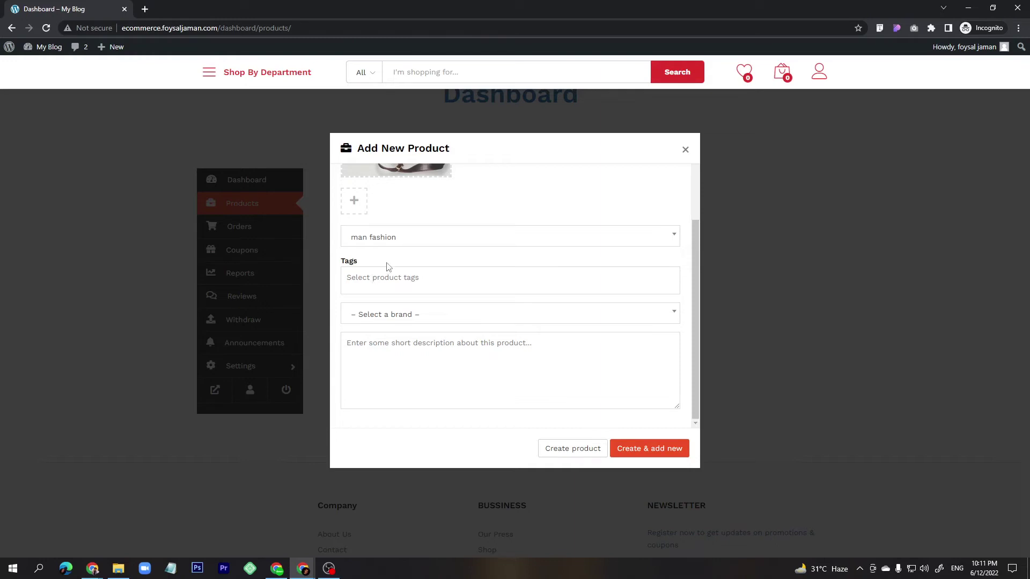
Leave the brand empty, add a short description, and choose 'Create & add new'.
click(384, 317)
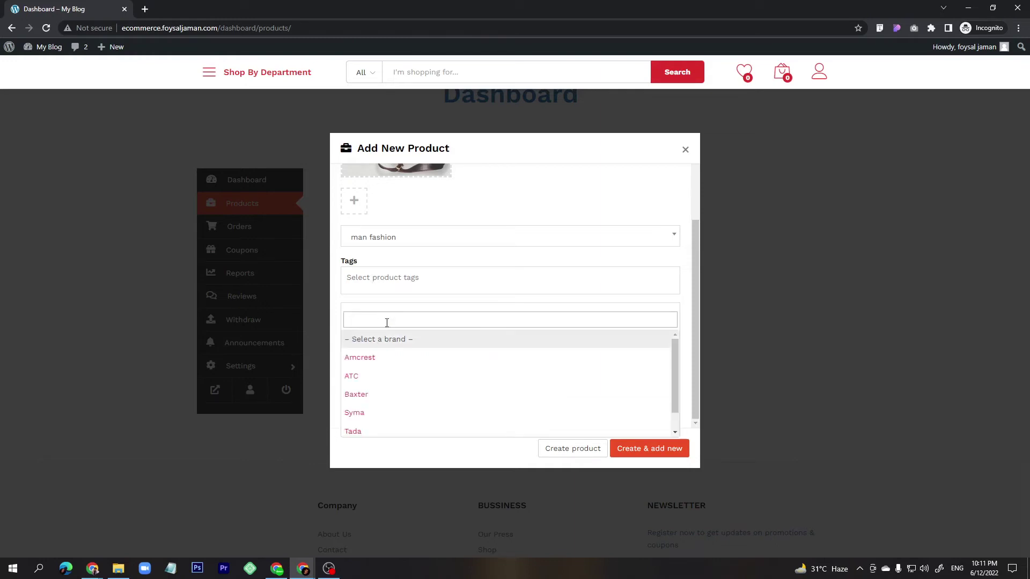
scroll(397, 374, down, 1)
scroll(397, 378, up, 1)
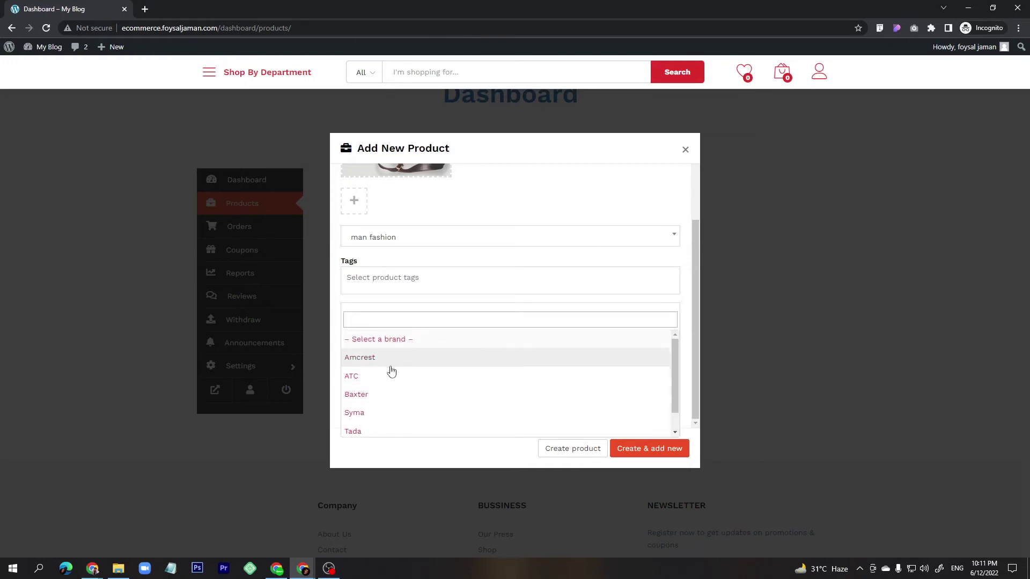
scroll(390, 389, down, 1)
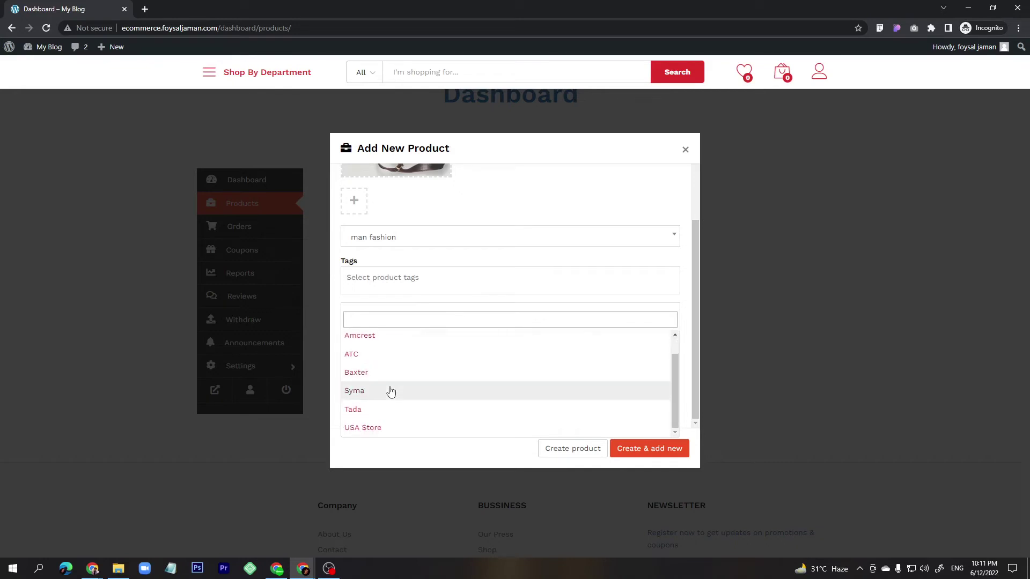
scroll(386, 431, up, 1)
click(378, 338)
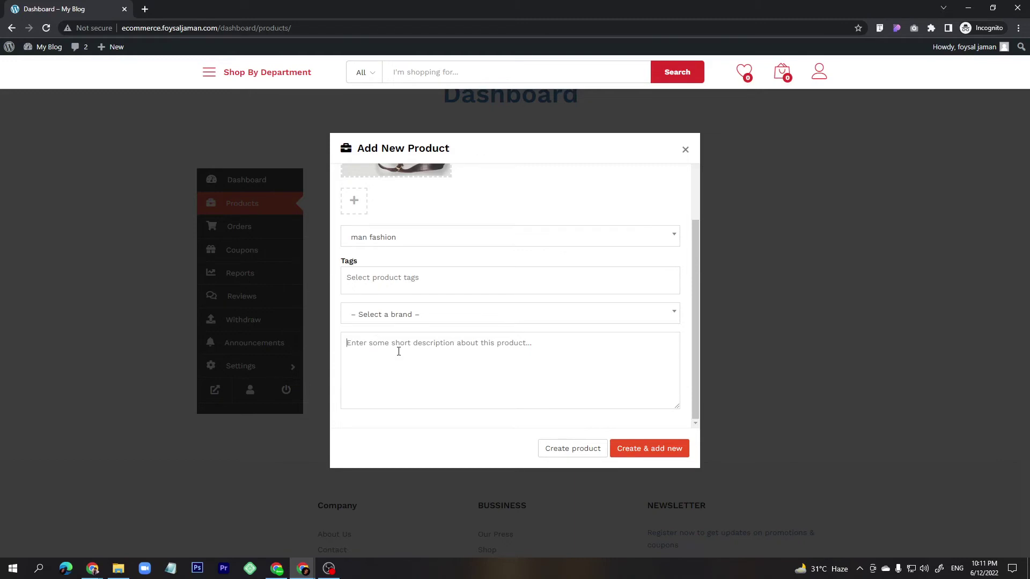
click(432, 359)
text(sadfsdfsdfsadfsdaf)
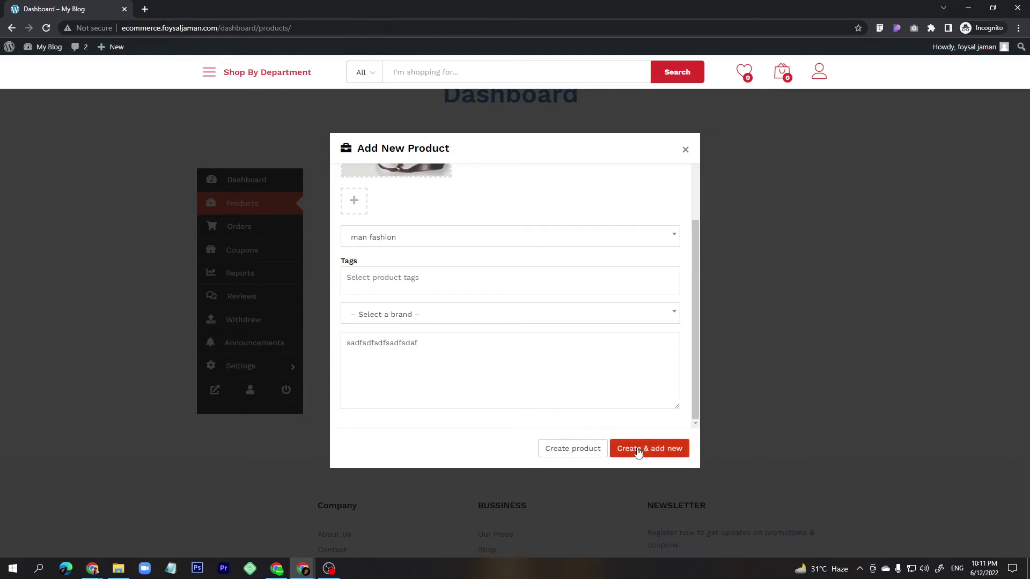
click(638, 453)
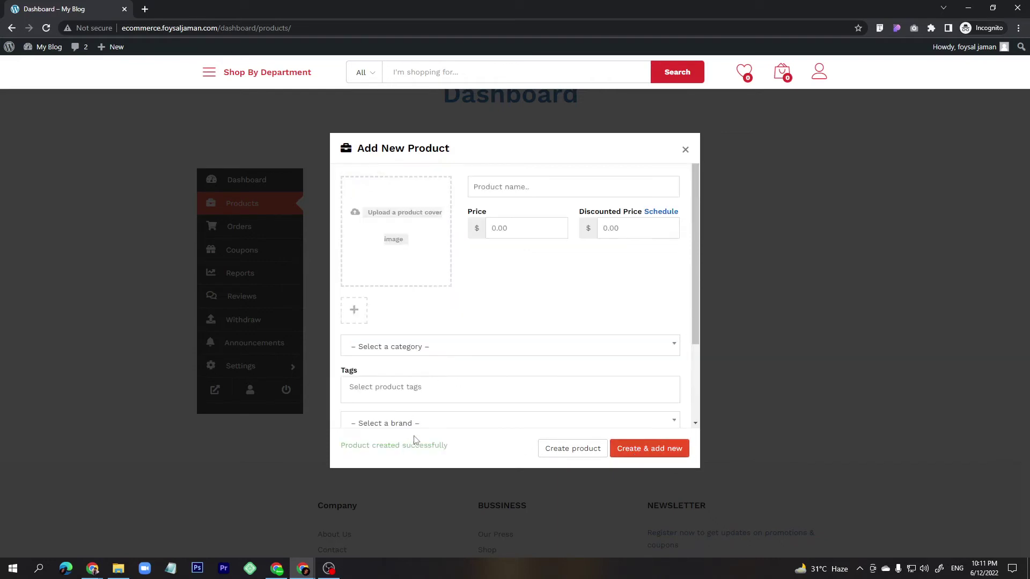
Close the Add New Product form and open Products > All Products in the admin window.
click(686, 151)
mouse_move(520, 242)
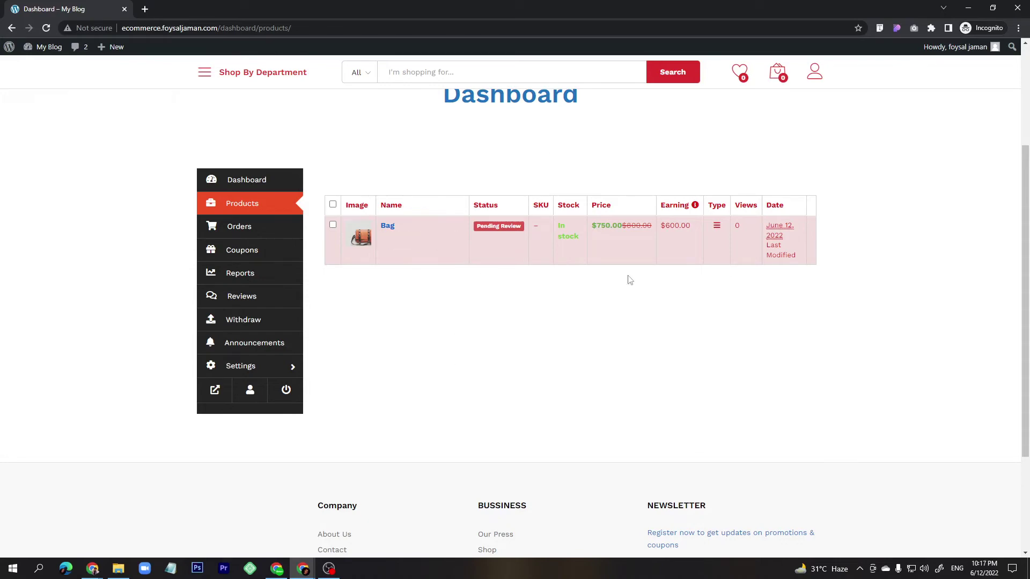
mouse_move(303, 567)
click(244, 512)
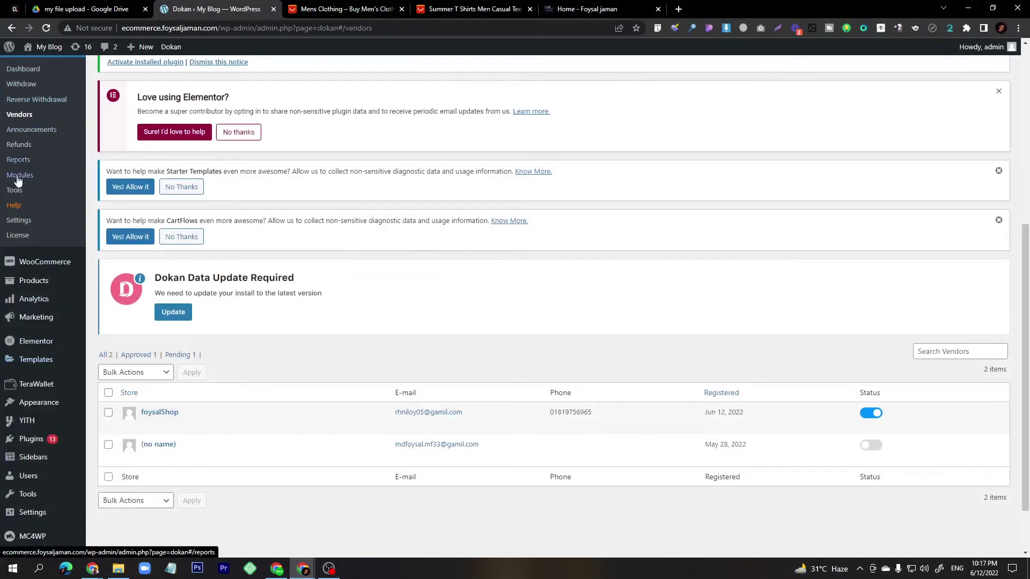
click(23, 70)
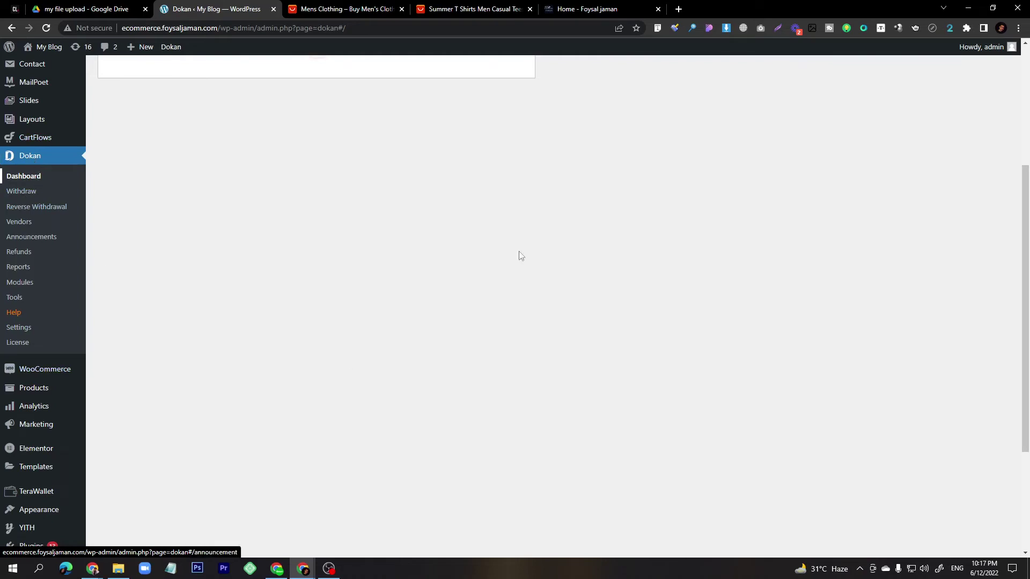
mouse_move(24, 390)
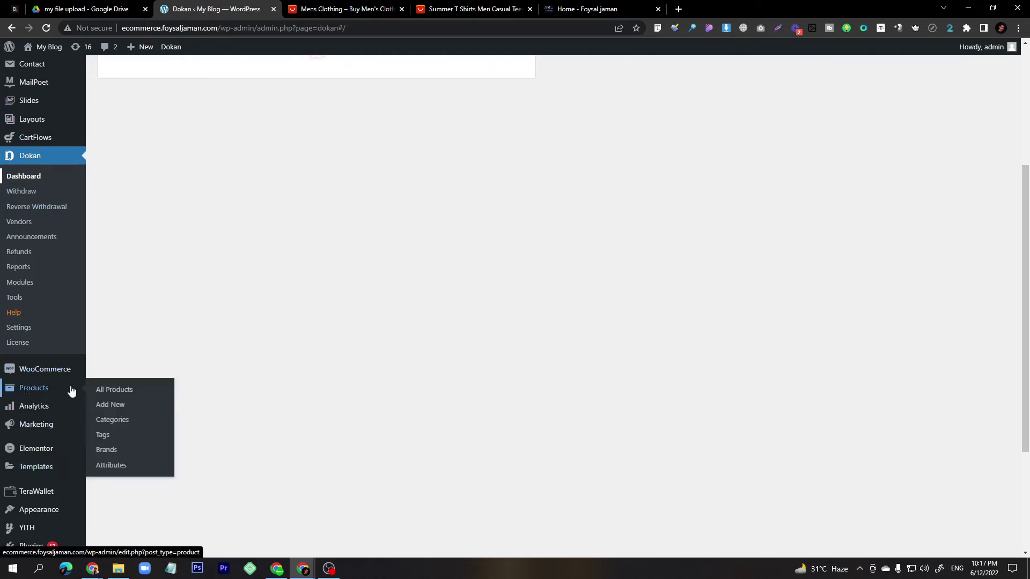
click(110, 390)
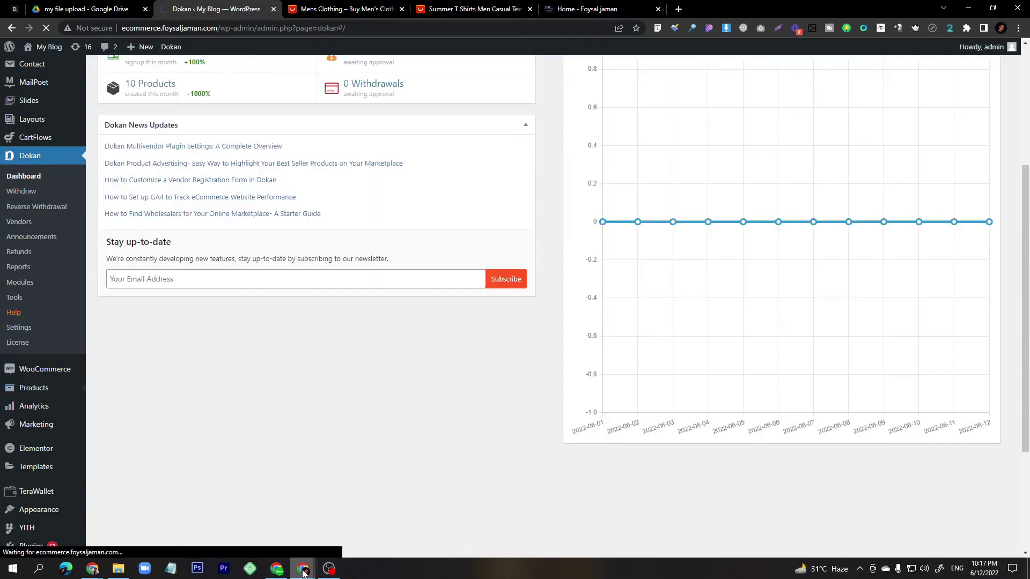
mouse_move(304, 567)
click(317, 556)
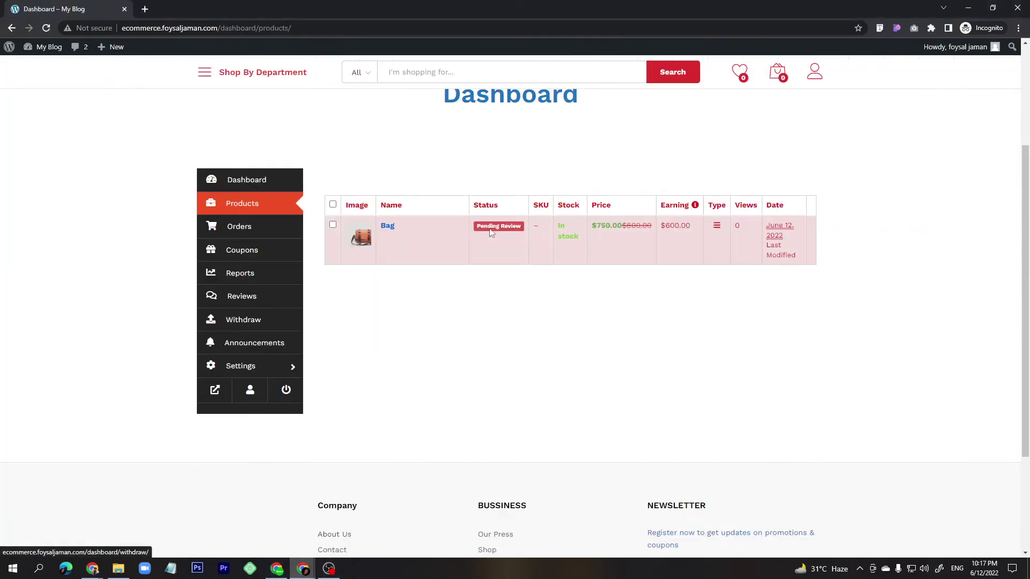
click(968, 8)
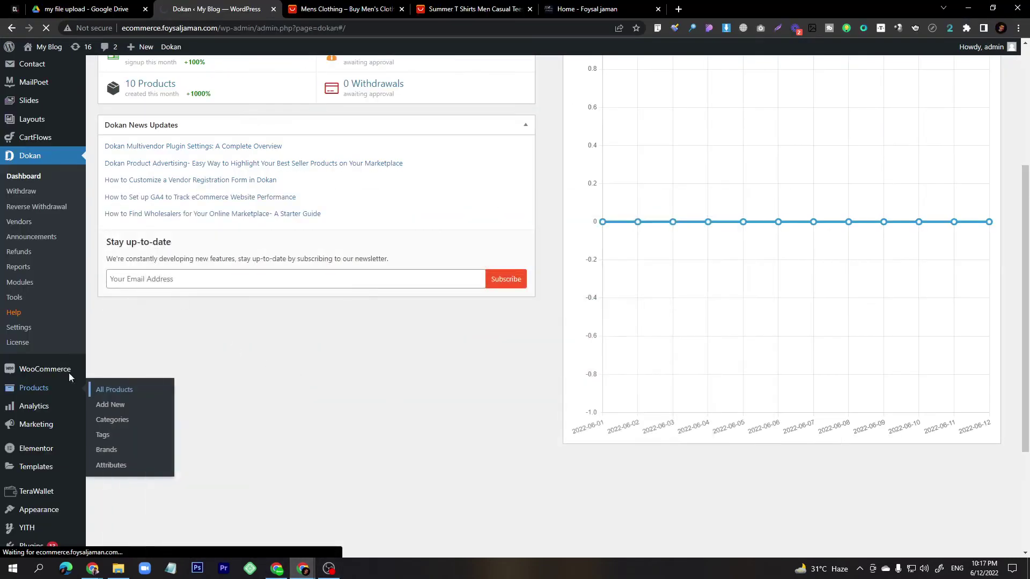
click(117, 392)
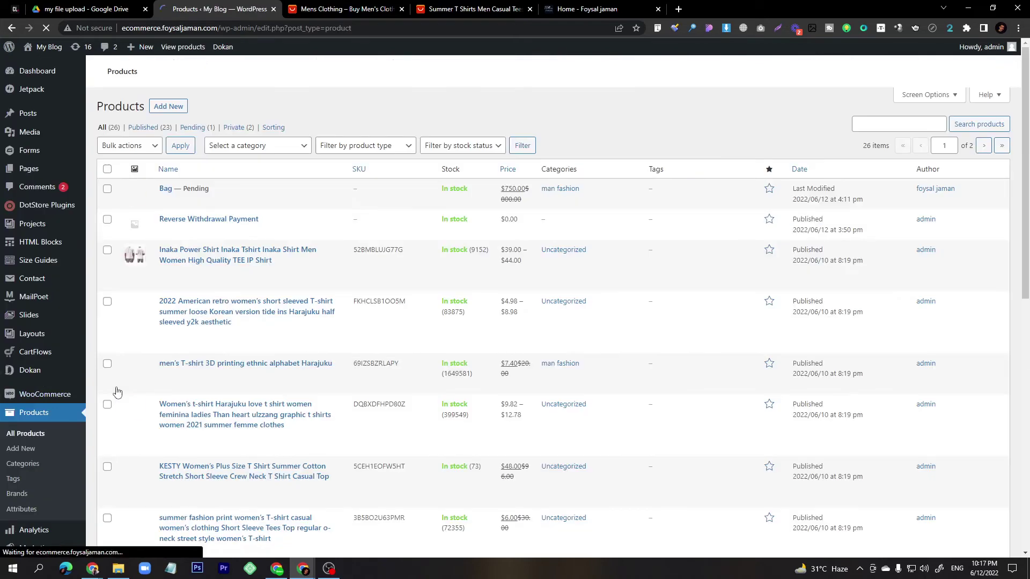
Open the Edit screen of the 'Bag — Pending' product from the Products list.
scroll(234, 472, down, 7)
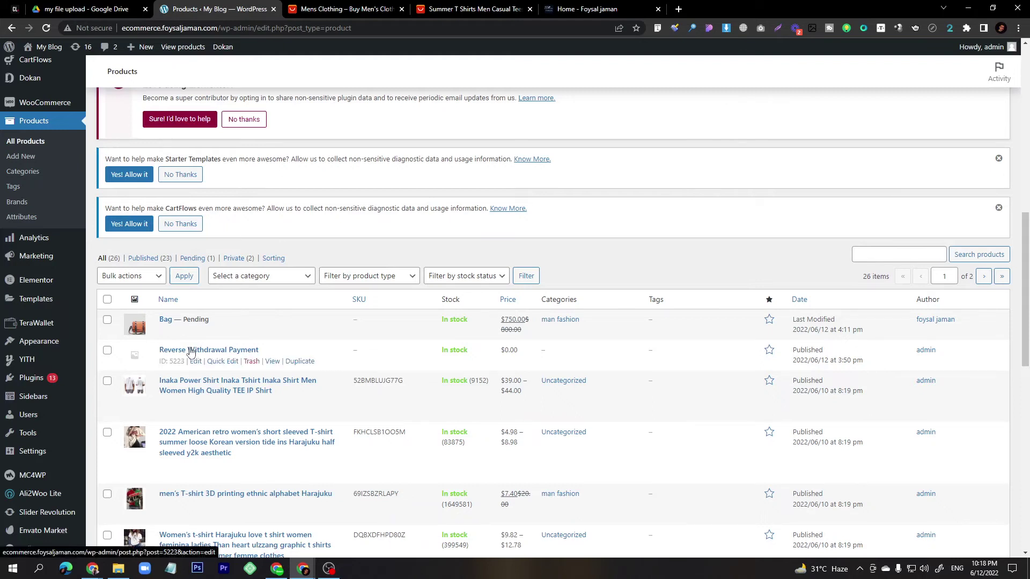
click(196, 333)
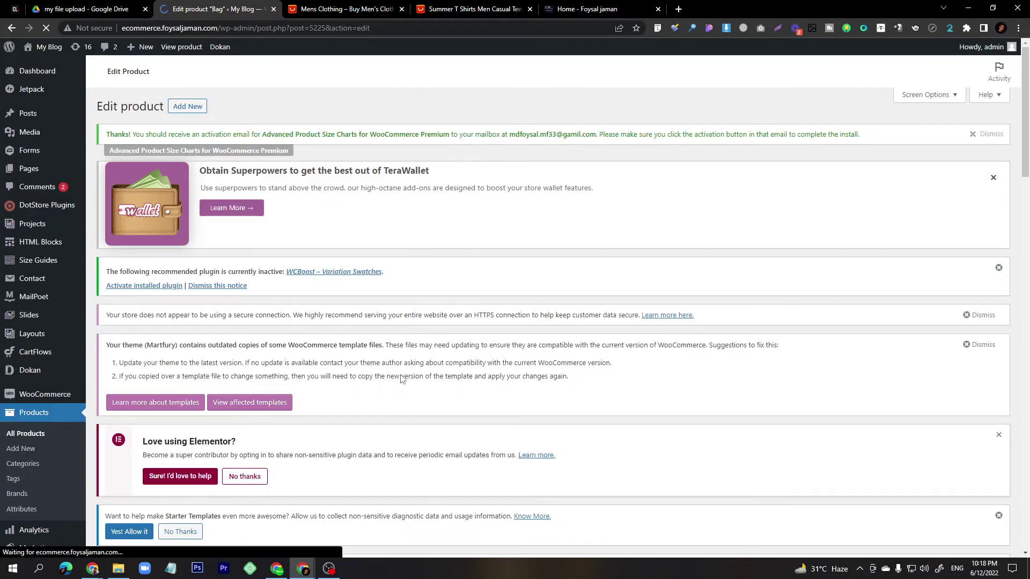
Scroll through the Bag product's Edit Product page, checking the site address and short description.
scroll(401, 379, down, 8)
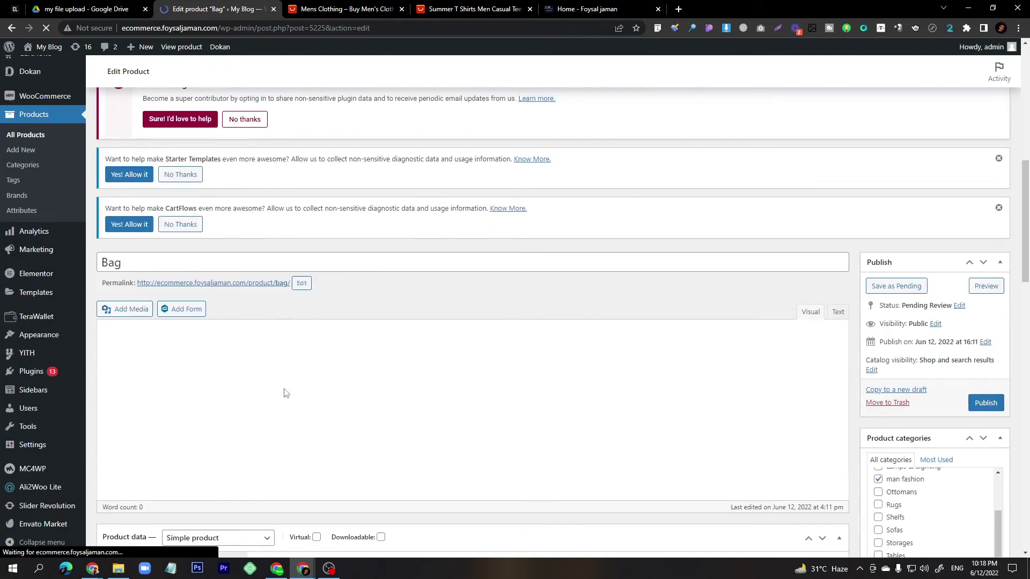
scroll(290, 382, down, 5)
scroll(344, 384, down, 9)
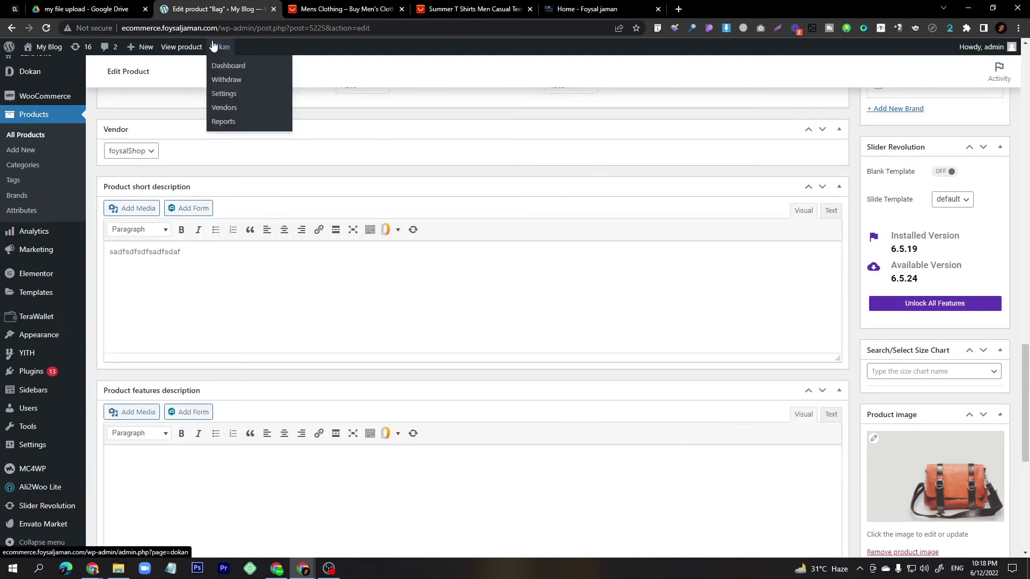
double_click(169, 28)
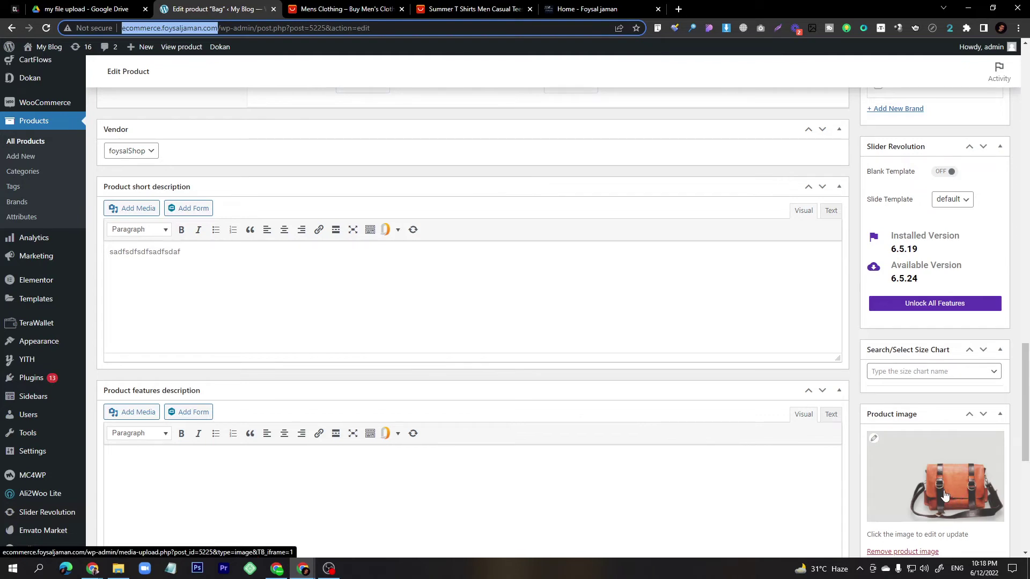
click(222, 257)
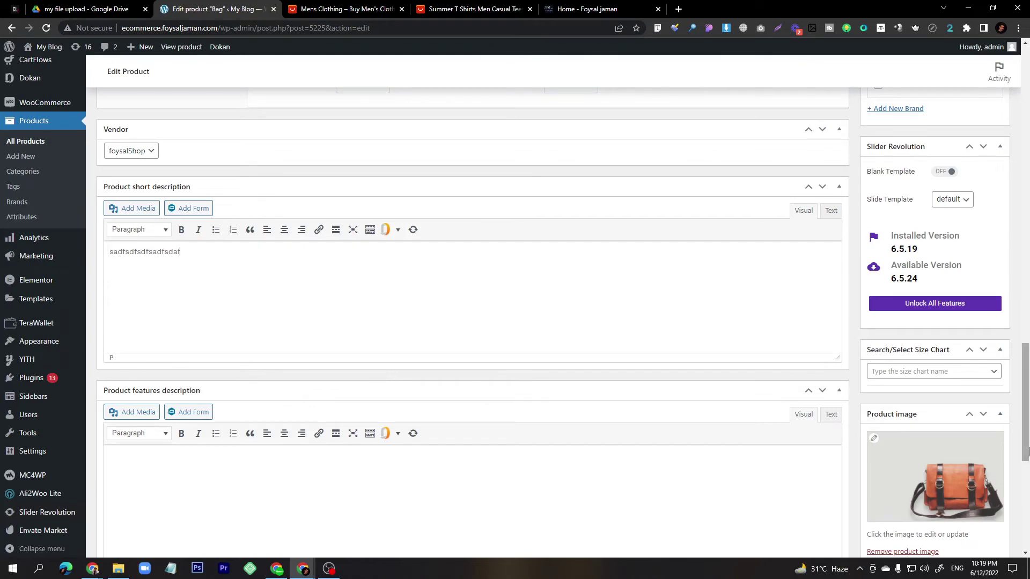
Publish the pending Bag product and bring up the vendor's dashboard window.
scroll(354, 359, up, 5)
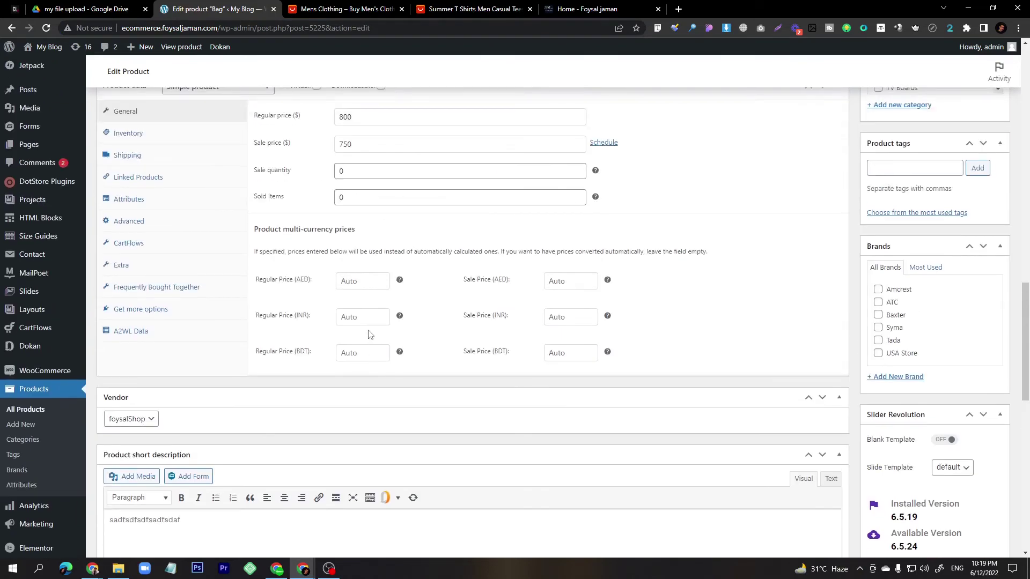
scroll(410, 287, up, 5)
scroll(410, 287, up, 2)
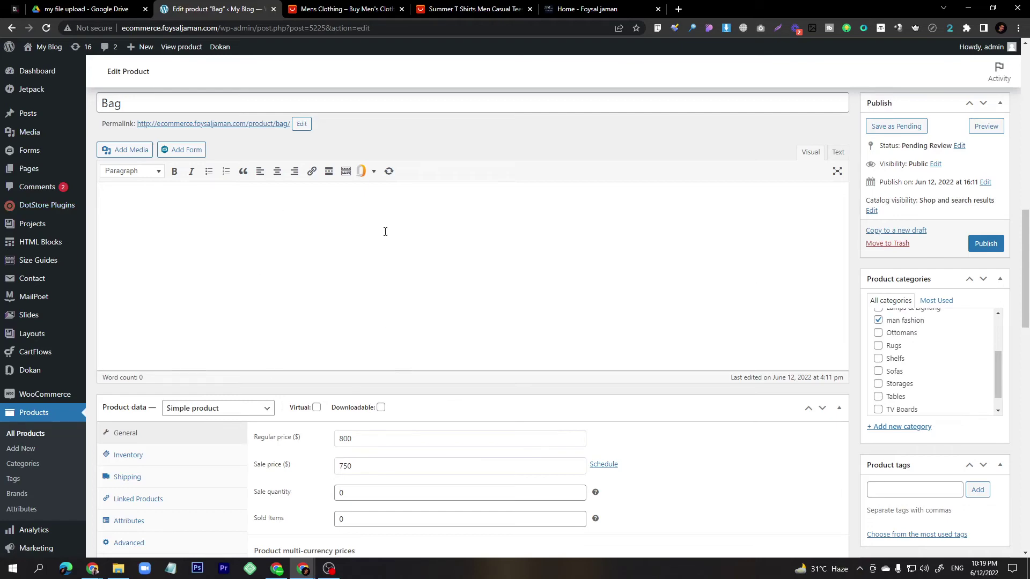
scroll(284, 322, up, 4)
scroll(304, 409, down, 13)
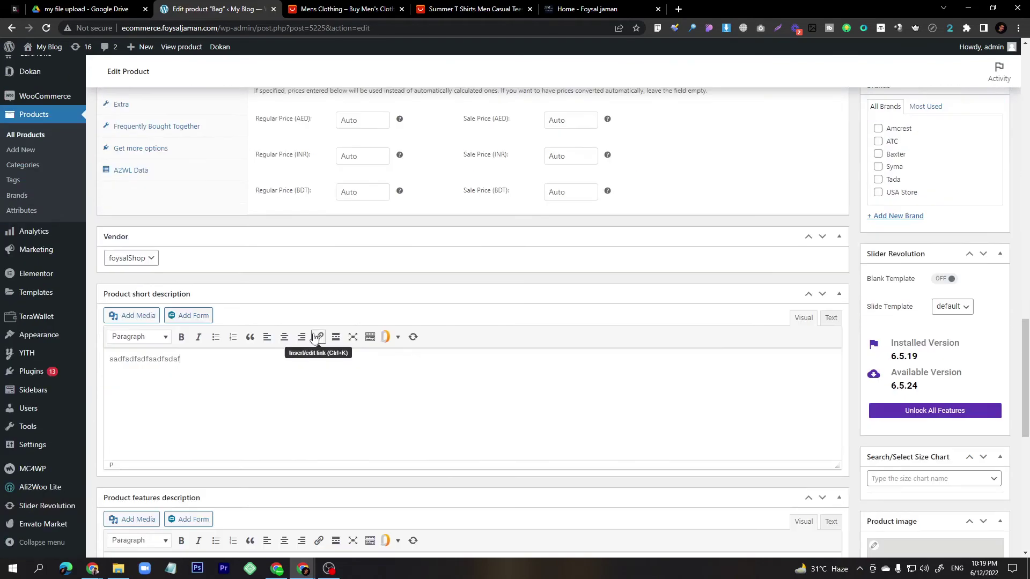
scroll(344, 348, up, 2)
scroll(362, 215, up, 1)
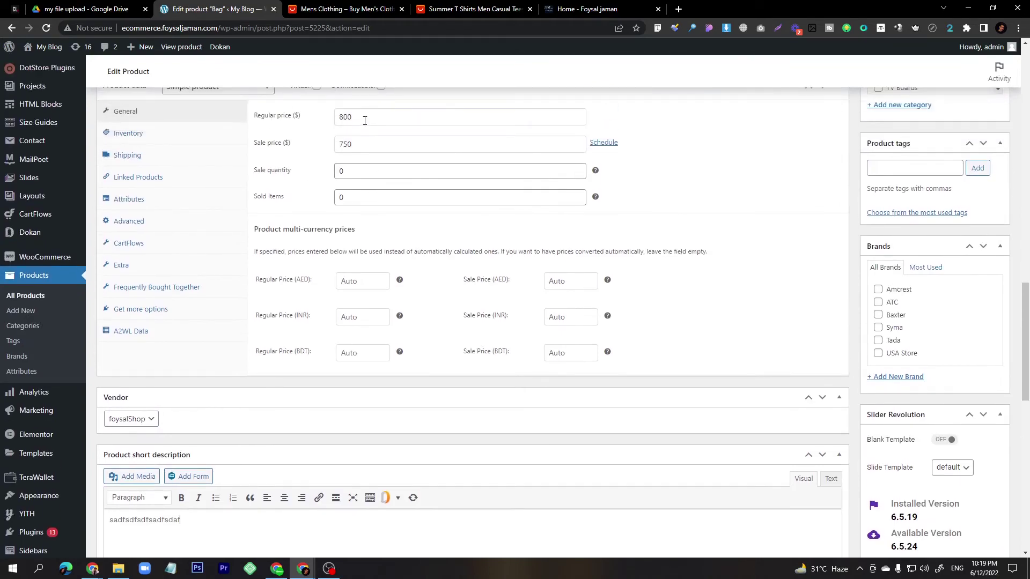
scroll(906, 376, down, 6)
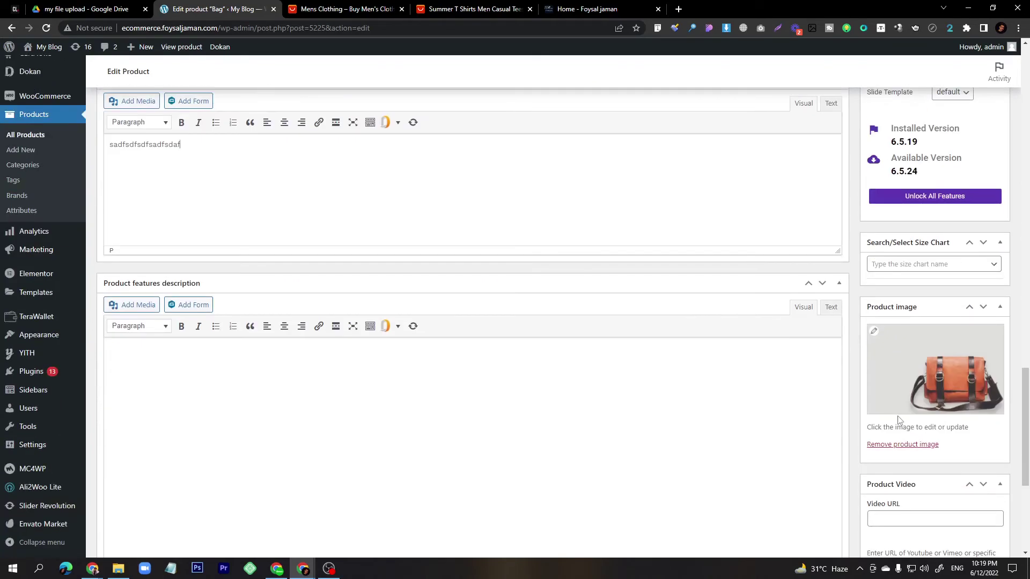
scroll(900, 419, down, 4)
scroll(899, 418, up, 17)
scroll(917, 410, down, 5)
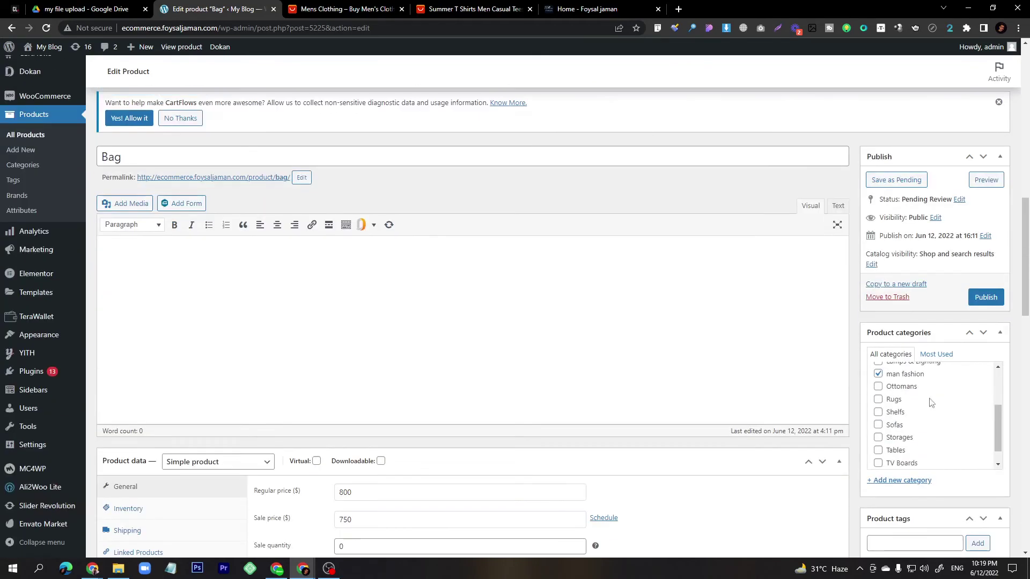
click(989, 302)
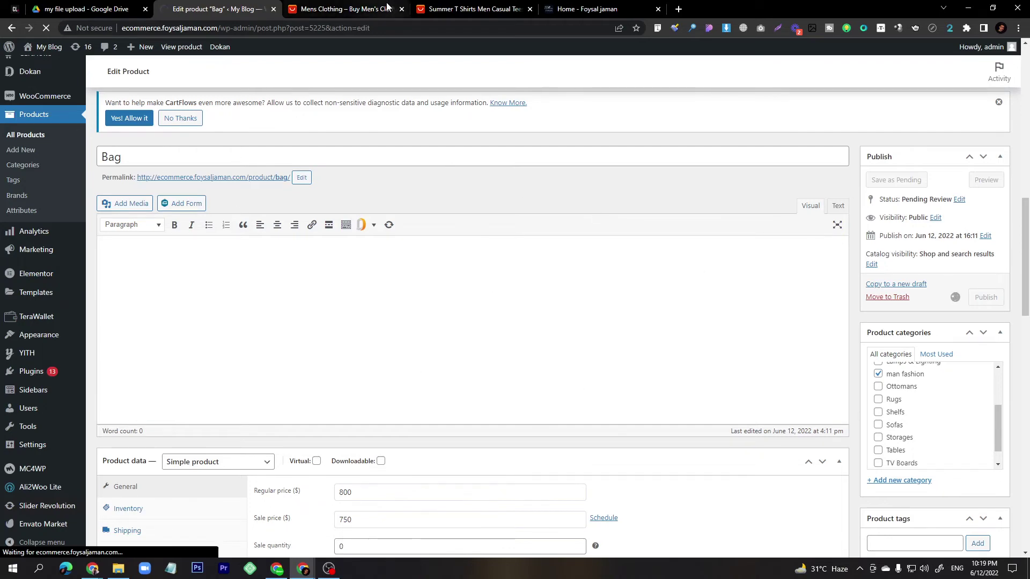
mouse_move(303, 570)
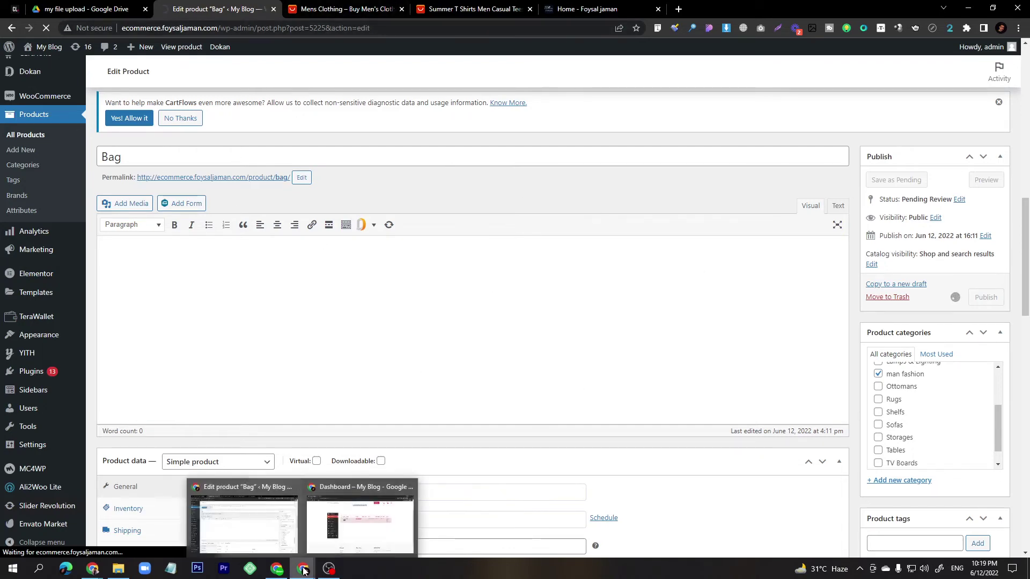
click(359, 520)
Reload the vendor dashboard to confirm Bag is Online, then open the store in a new tab showing Bag at $750.00.
click(47, 28)
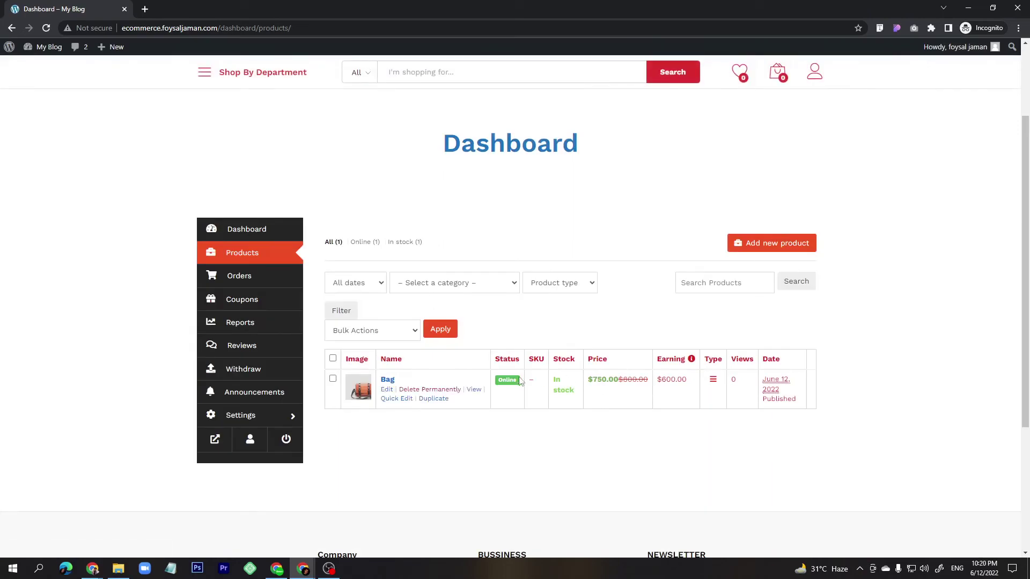
mouse_move(506, 384)
click(214, 441)
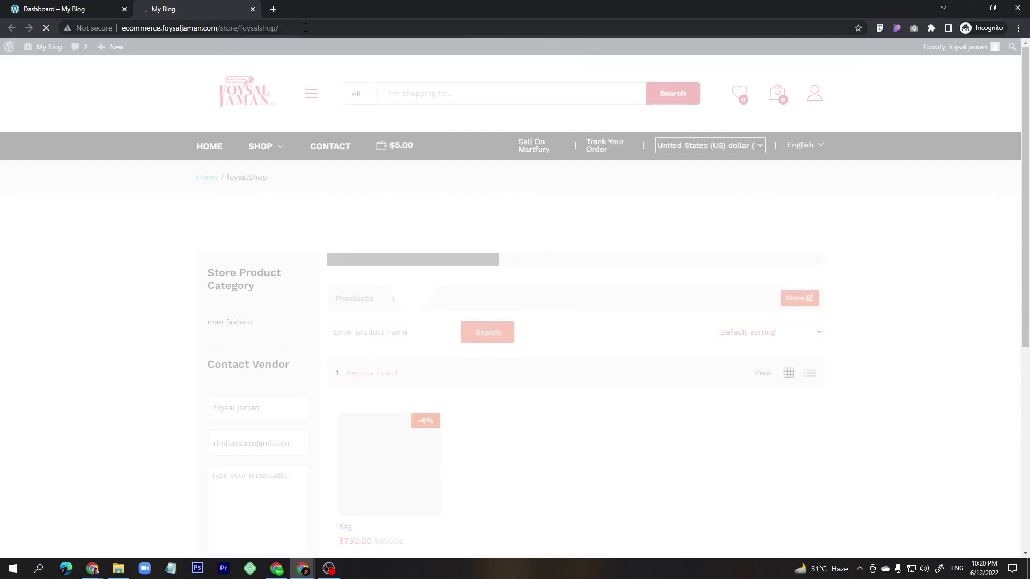
click(304, 27)
key(ctrl+c)
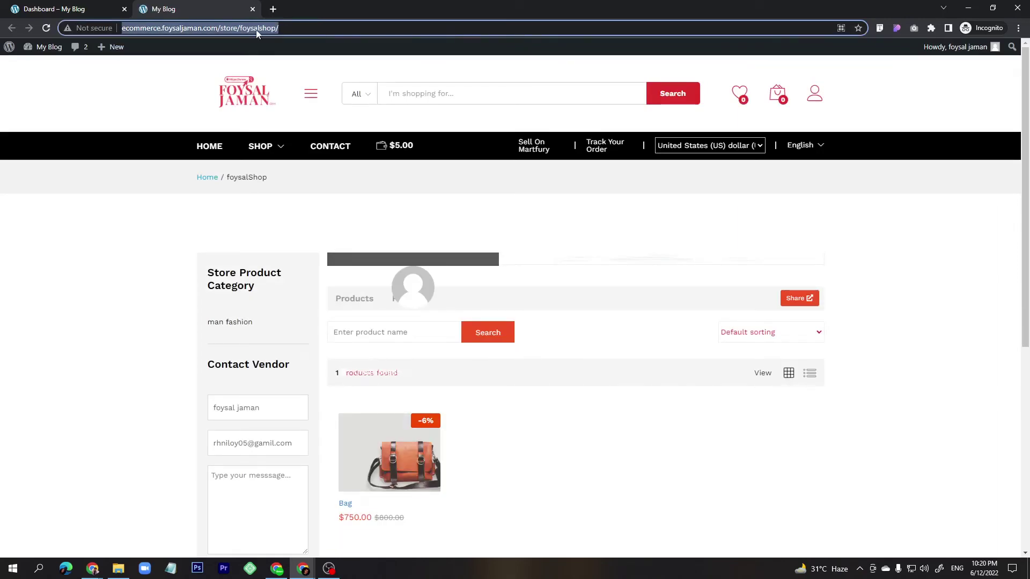
scroll(376, 321, down, 4)
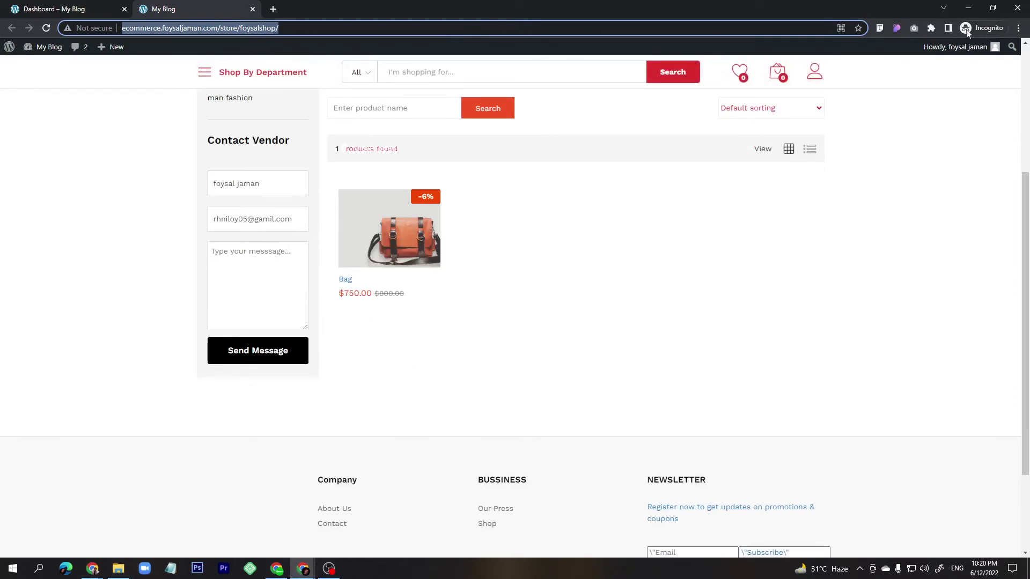
Open a new window in another Chrome profile and go to the foysalShop store URL.
click(241, 515)
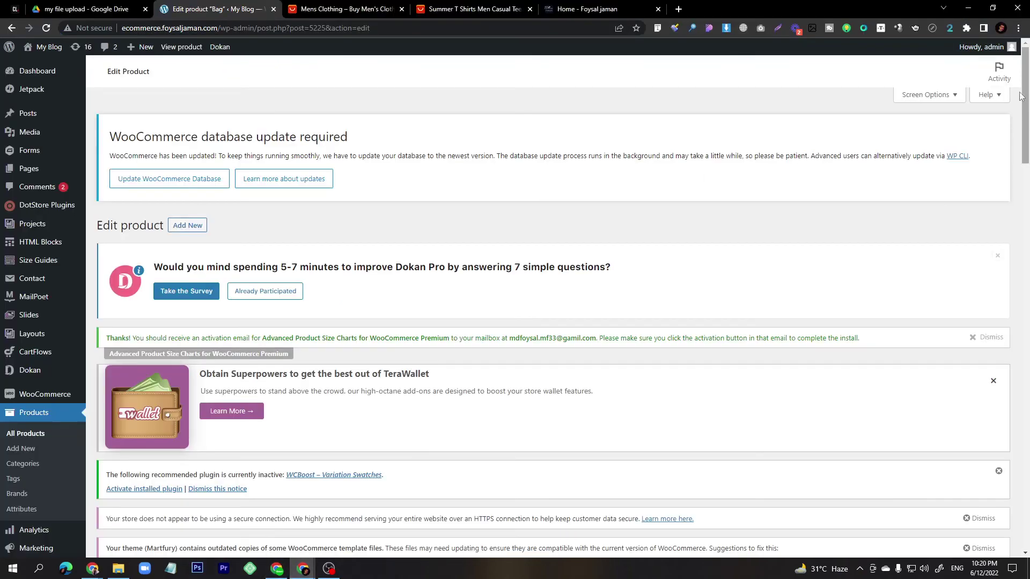
click(1001, 28)
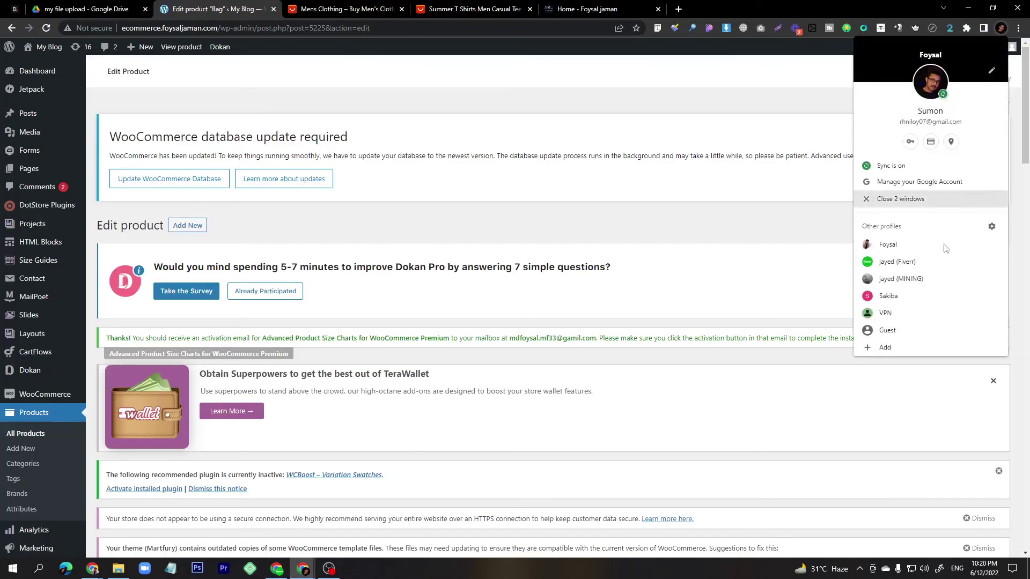
click(896, 314)
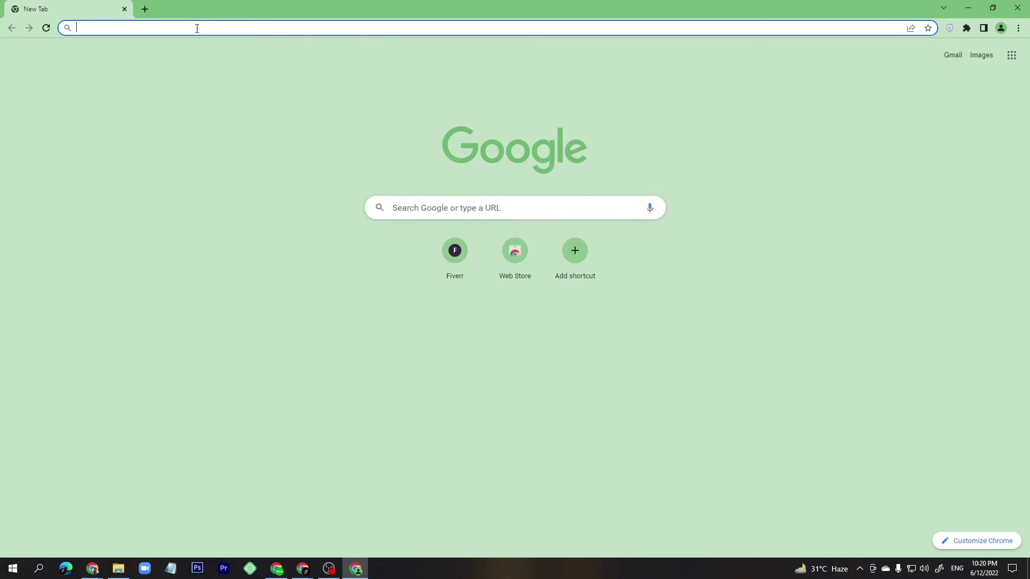
key(ctrl+v)
key(Return)
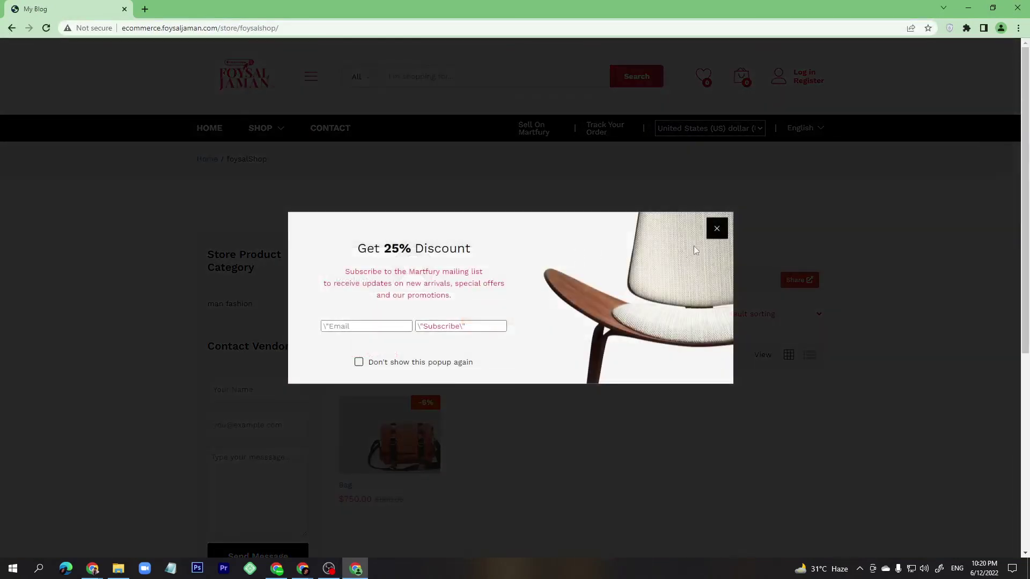
Dismiss the discount popup, add the Bag to the cart and view the cart.
click(716, 226)
scroll(517, 345, down, 4)
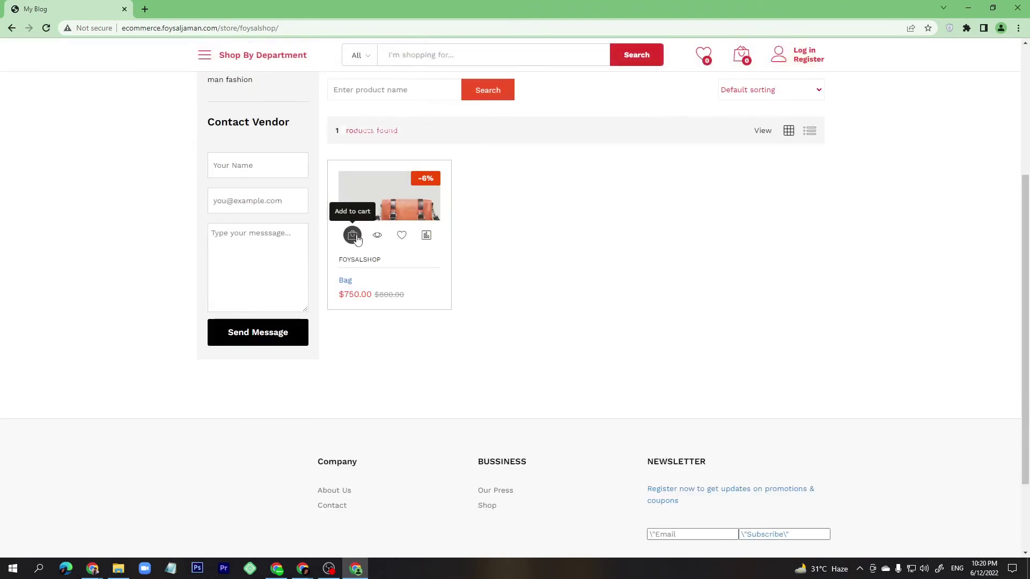
click(350, 239)
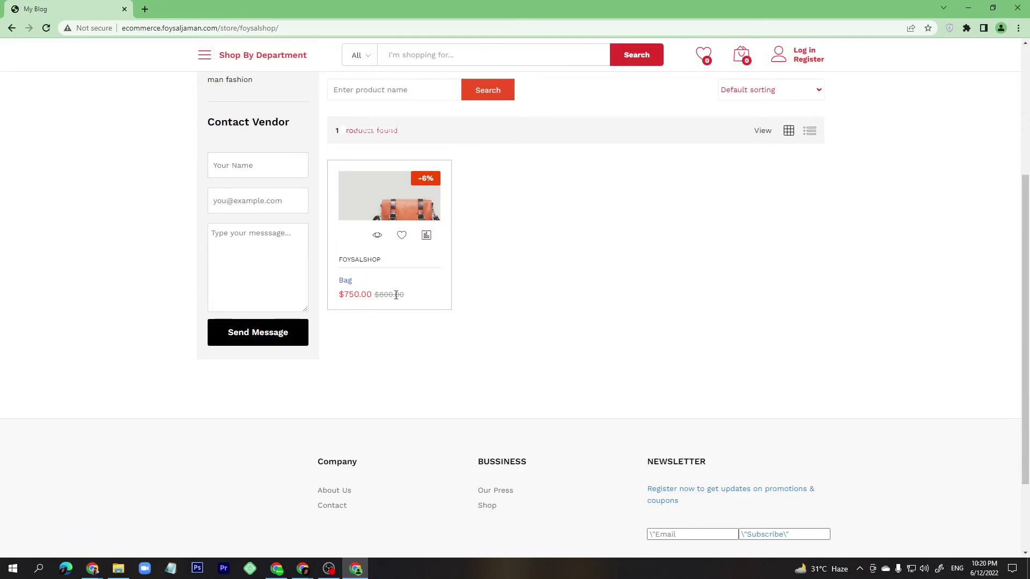
scroll(375, 278, up, 2)
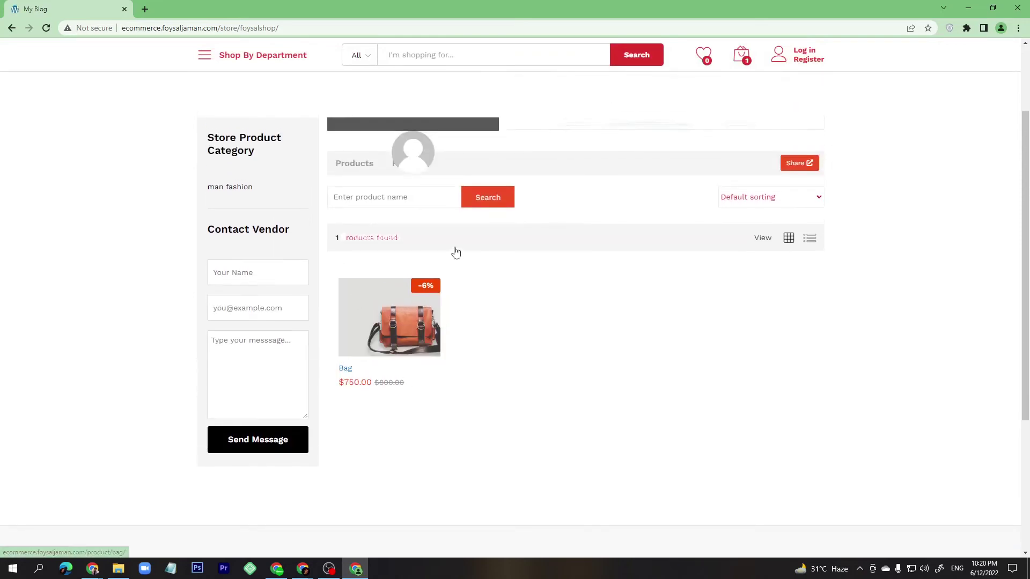
click(349, 346)
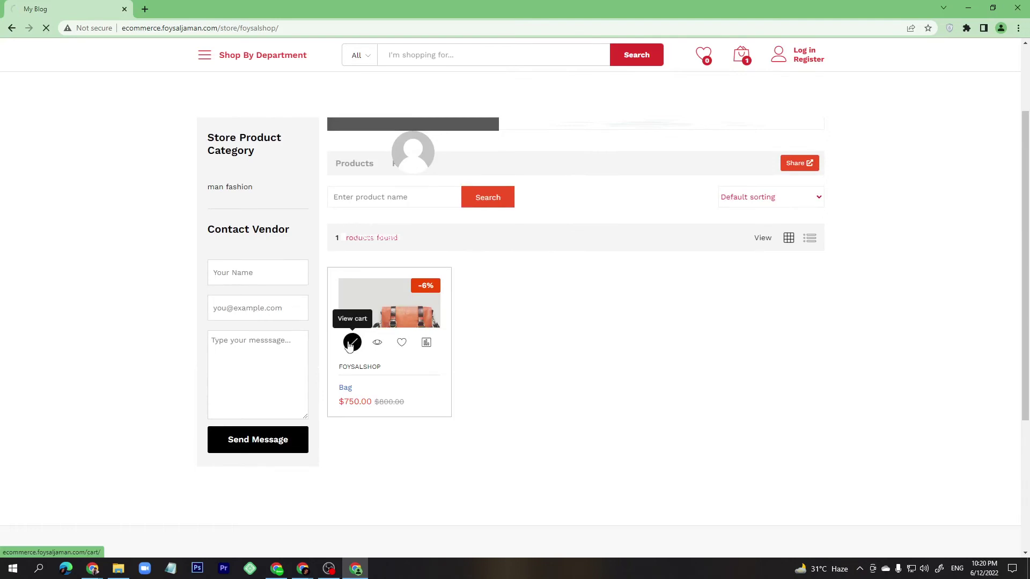
Set the cart's shipping country to Bangladesh and the district to Khulna.
scroll(602, 396, down, 3)
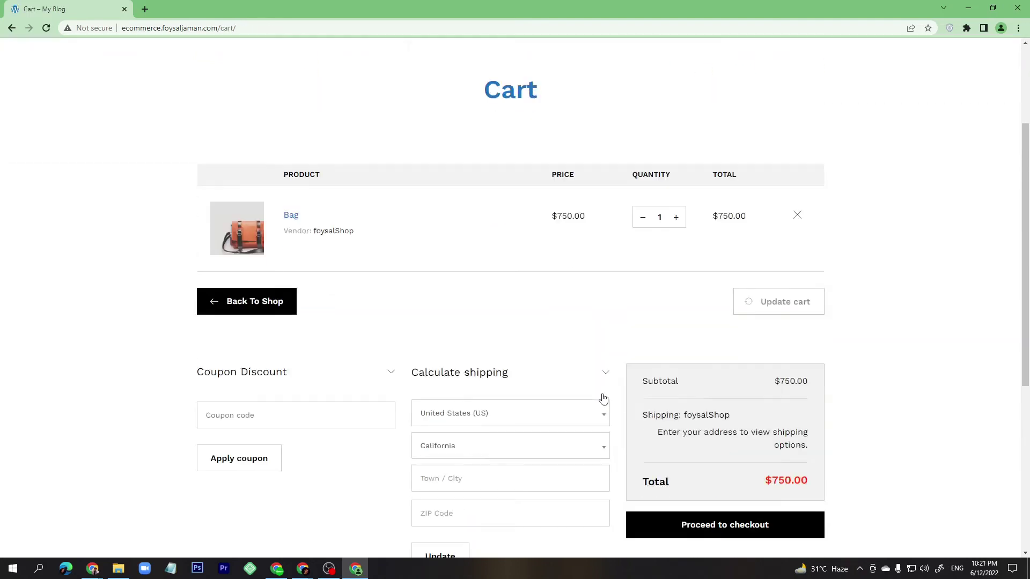
click(521, 407)
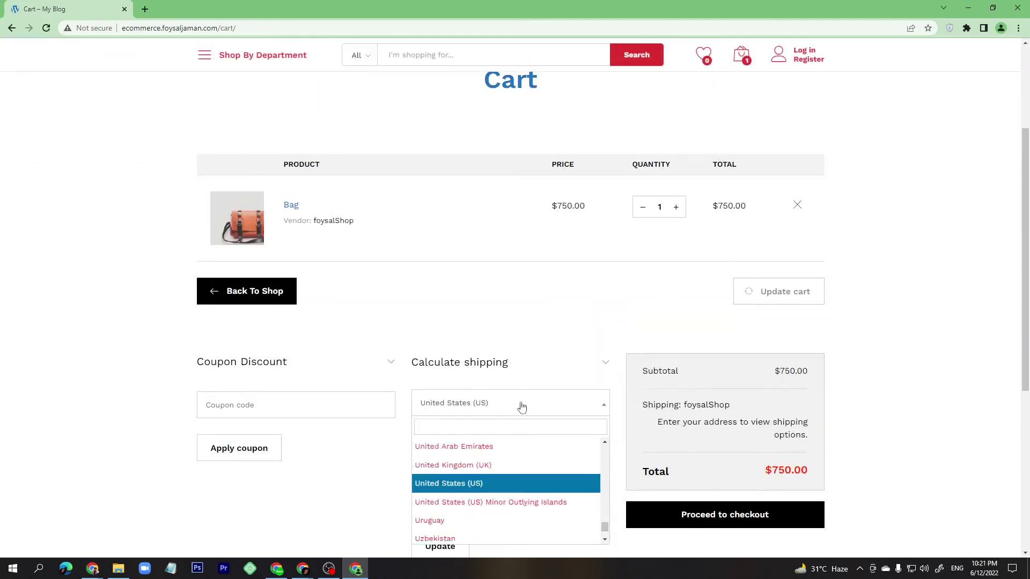
text(ban)
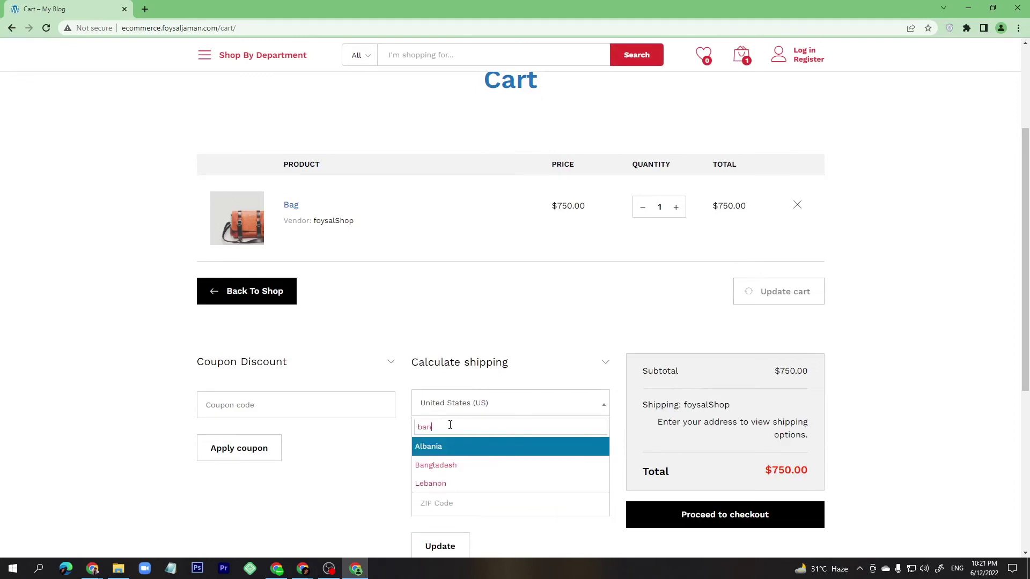
click(441, 465)
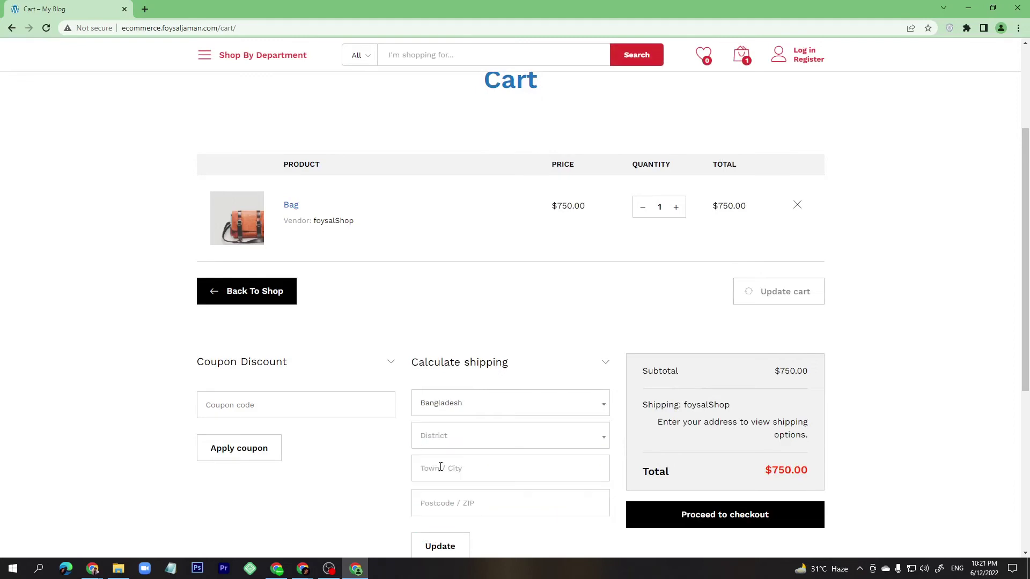
click(457, 439)
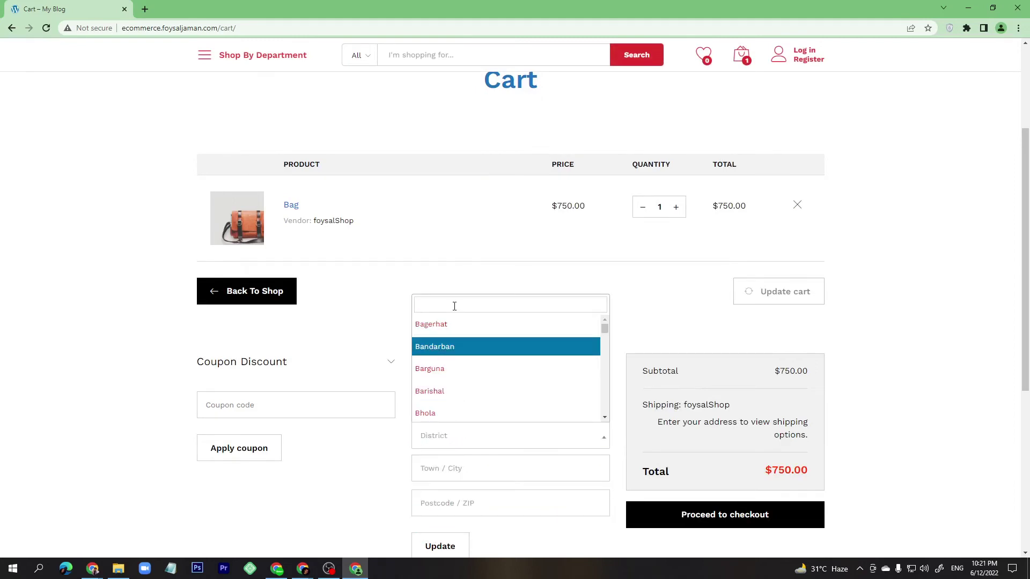
text(b)
key(BackSpace)
text(khulna)
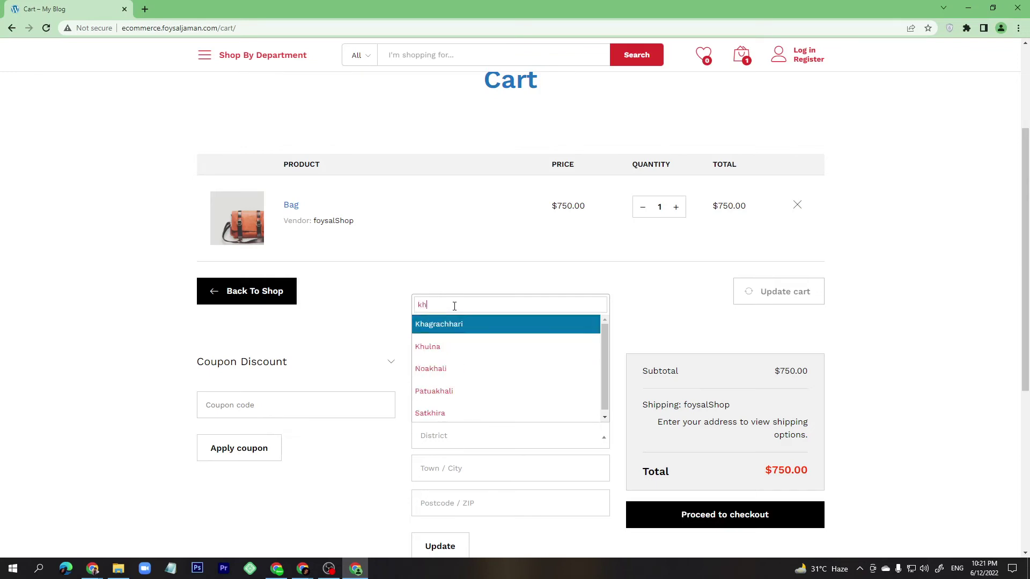
click(429, 409)
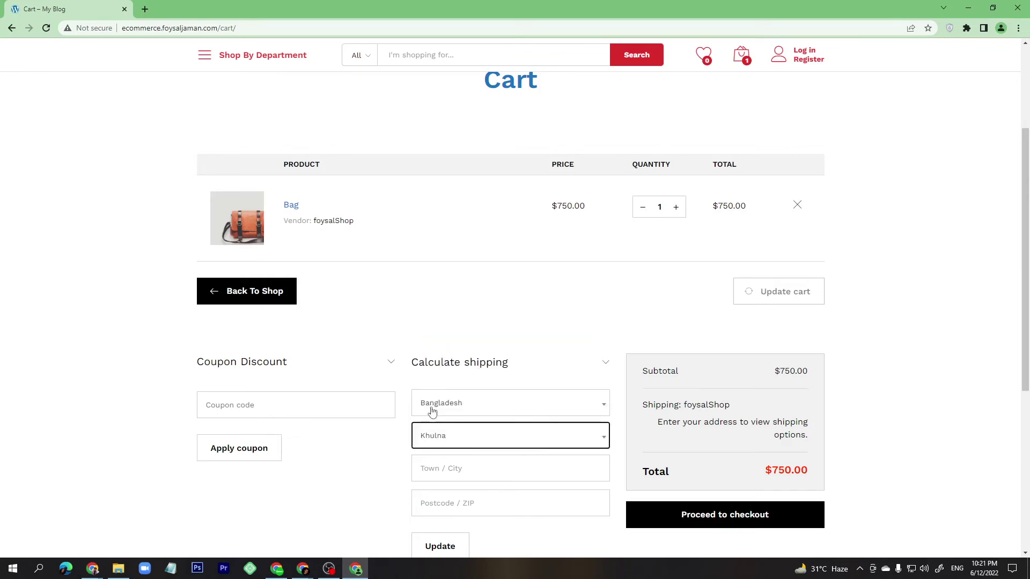
Enter town Khulna and postcode 9200, recalculate shipping, and proceed to checkout.
click(446, 473)
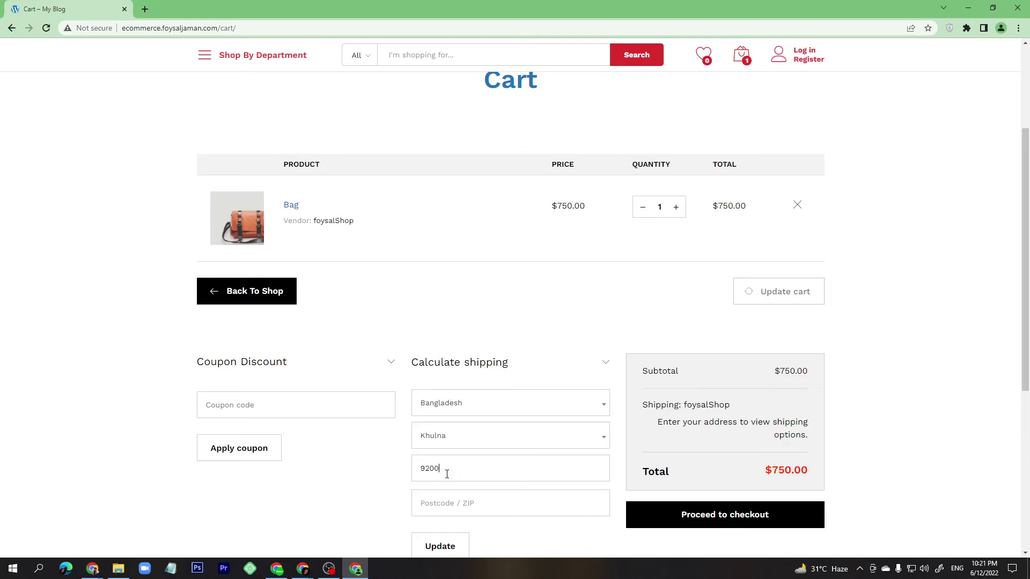
key(ctrl+a)
key(ctrl+x)
click(451, 507)
key(ctrl+v)
click(455, 476)
text(khulna)
click(440, 546)
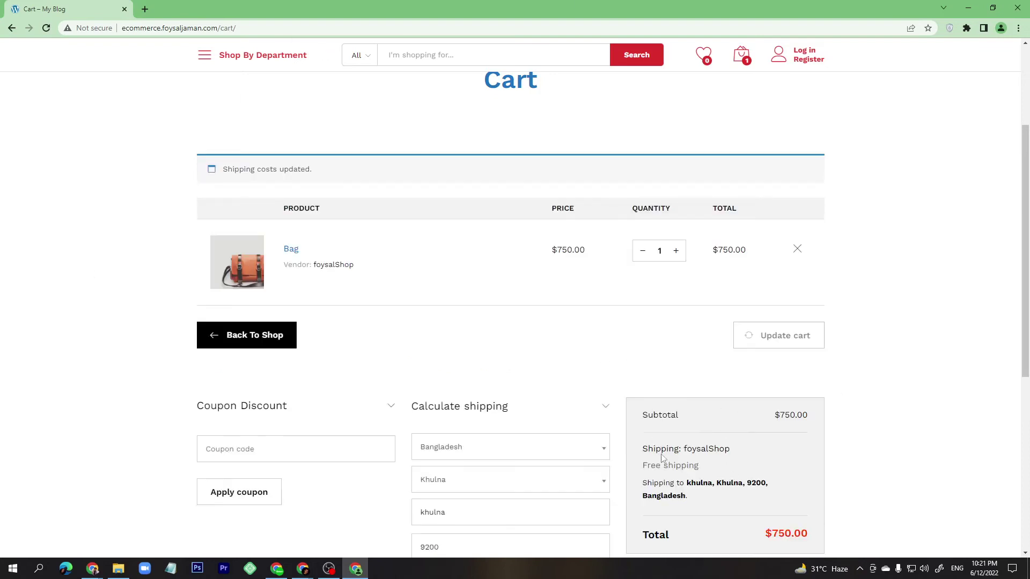
scroll(676, 481, down, 3)
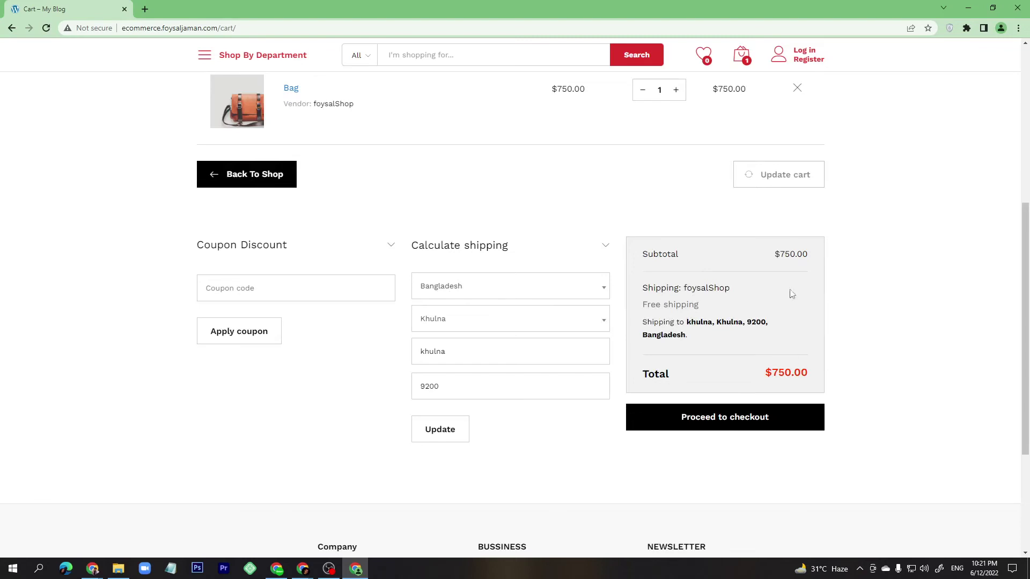
click(704, 431)
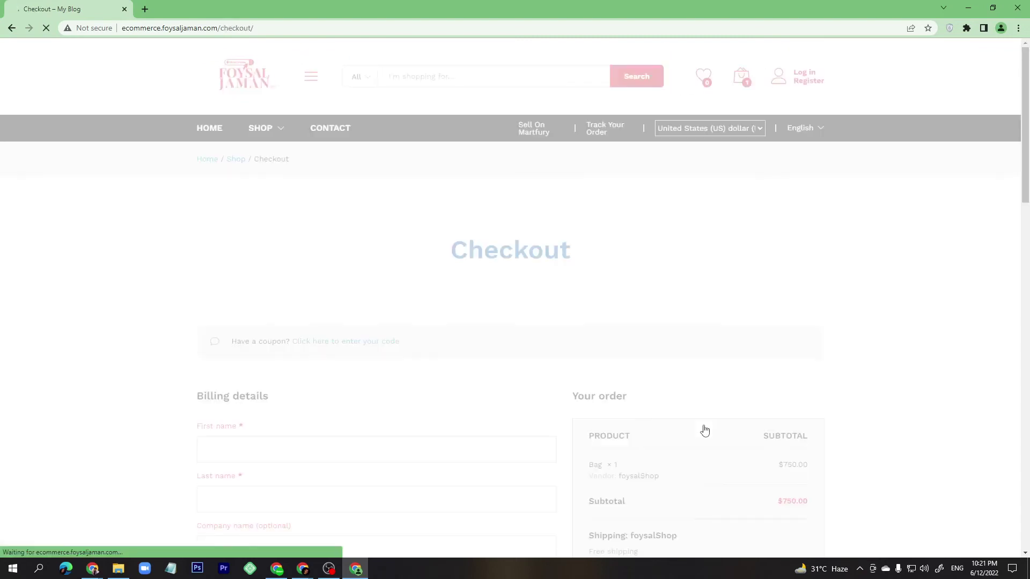
Fill in the billing first and last name, company 'ff', country Bangladesh and address line 'khulna'.
scroll(781, 403, down, 4)
click(315, 227)
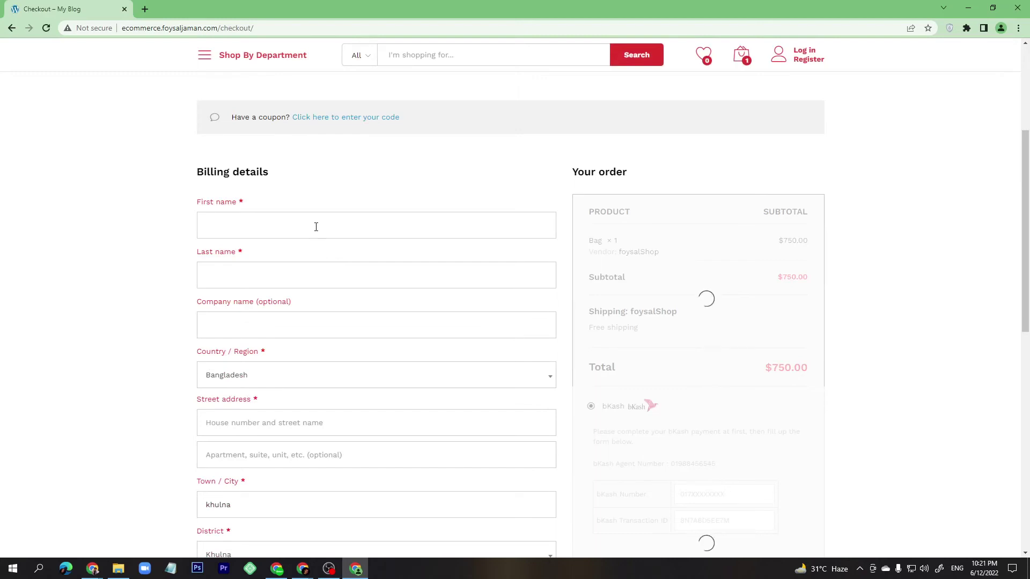
text(khulna)
key(ctrl+a)
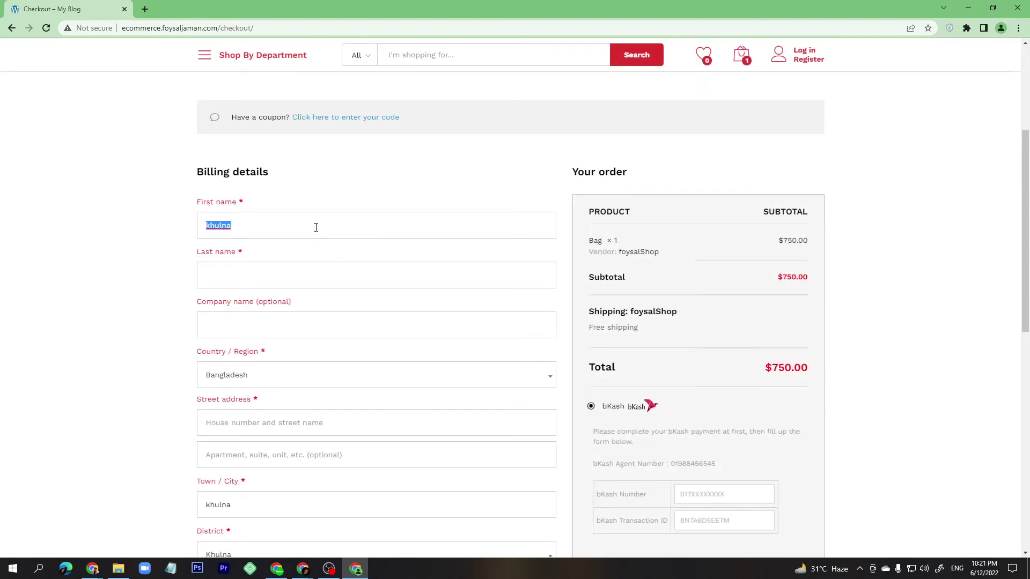
key(Tab)
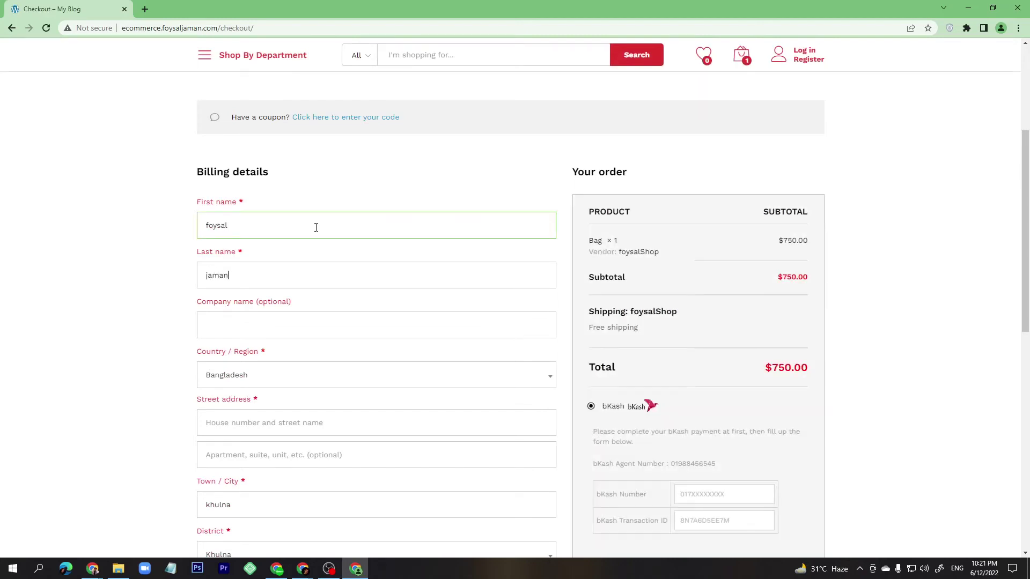
key(Tab)
text(ff)
key(Tab)
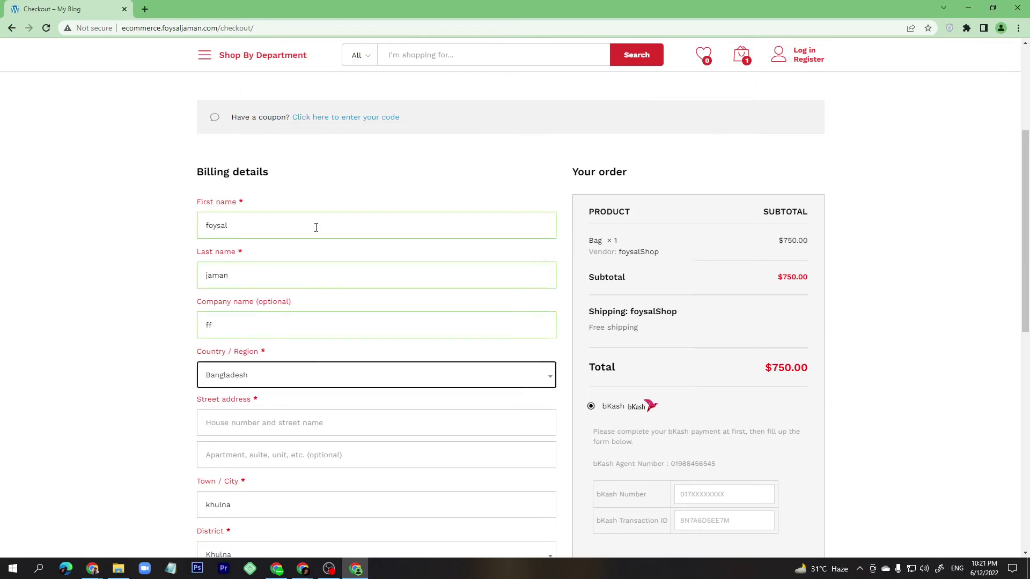
text(bangla)
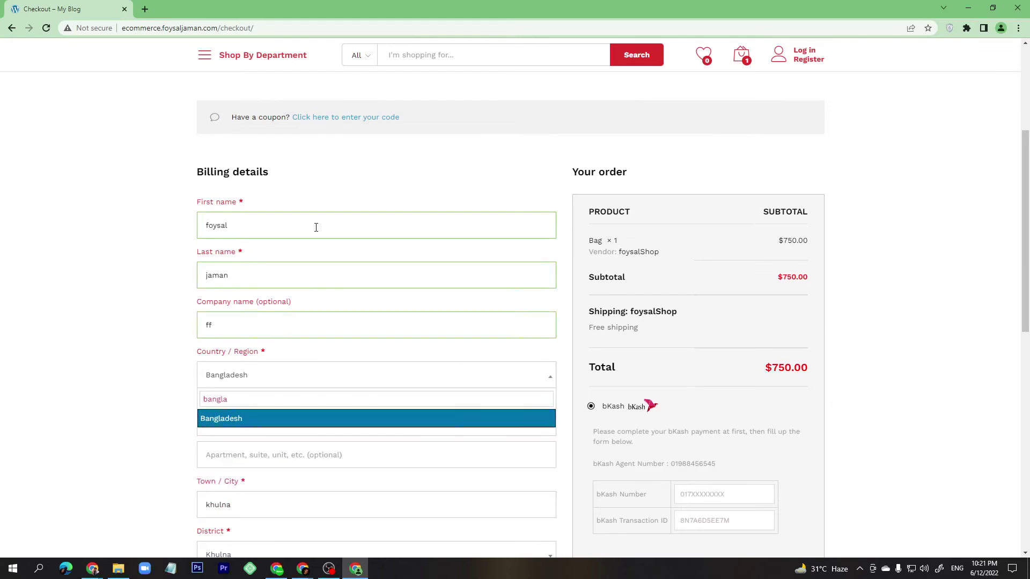
key(Return)
key(Tab)
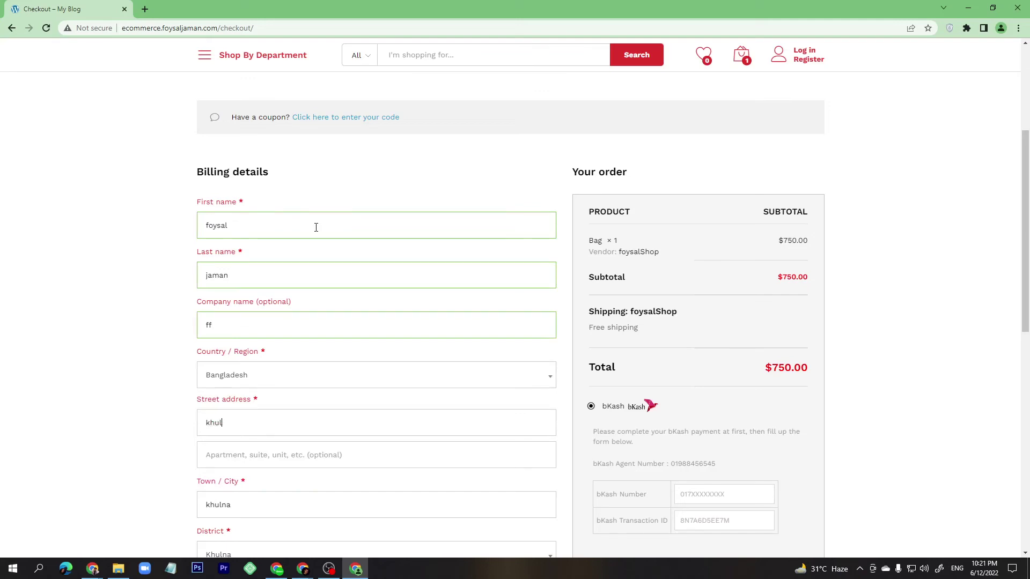
key(Tab)
text(k)
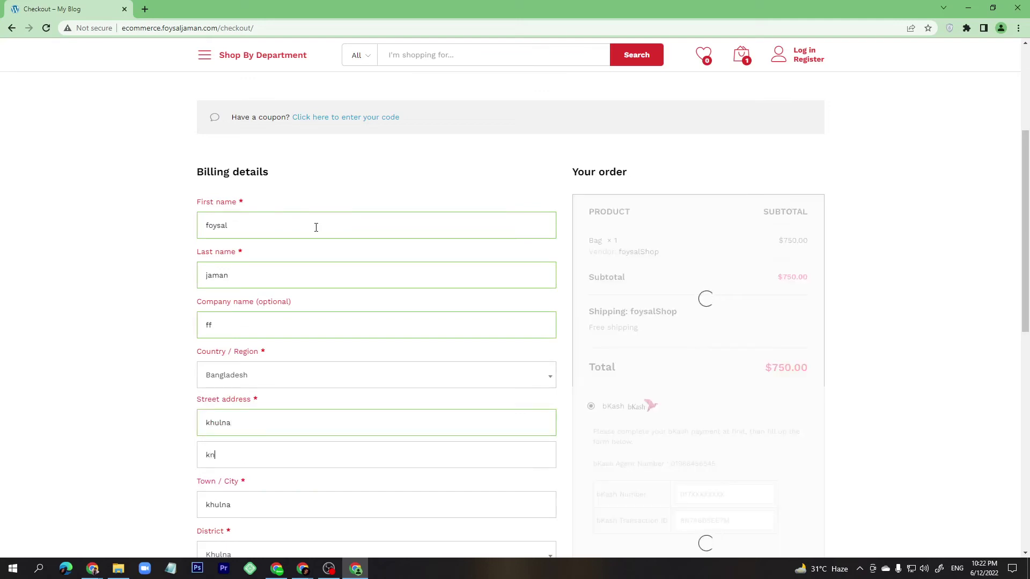
text(hulna)
key(Tab)
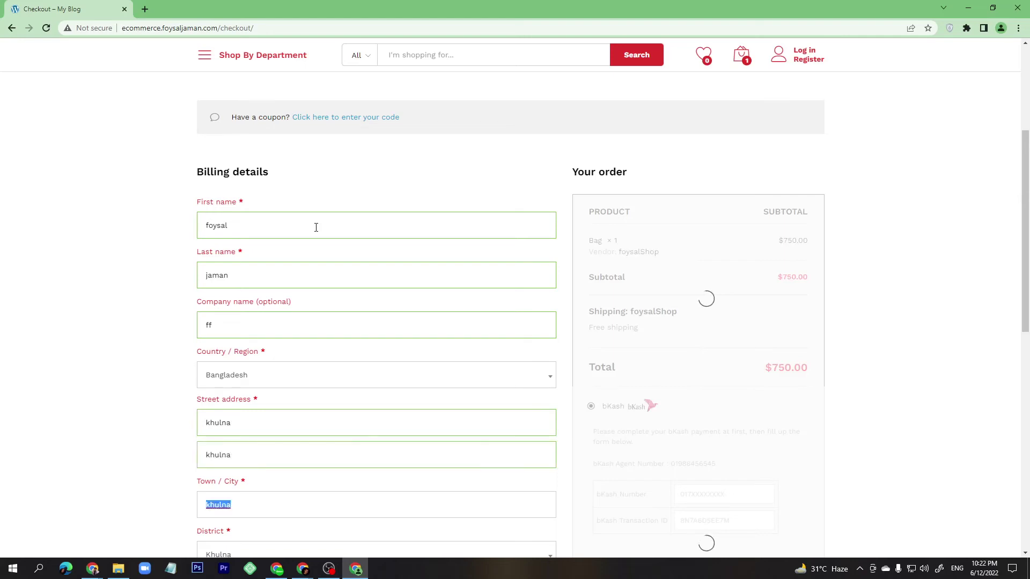
Fill in the billing phone number and e-mail address.
scroll(305, 256, down, 4)
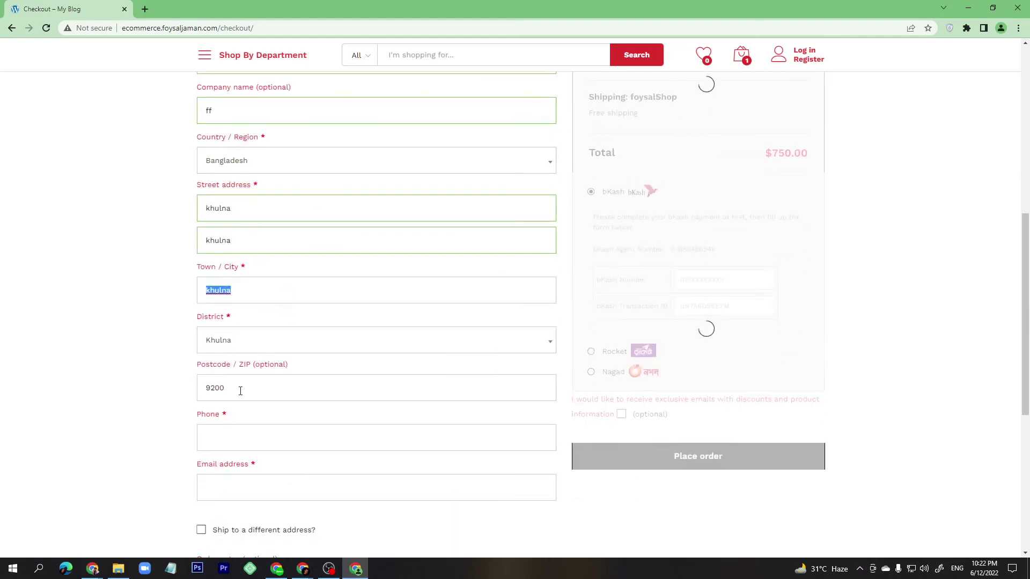
click(227, 431)
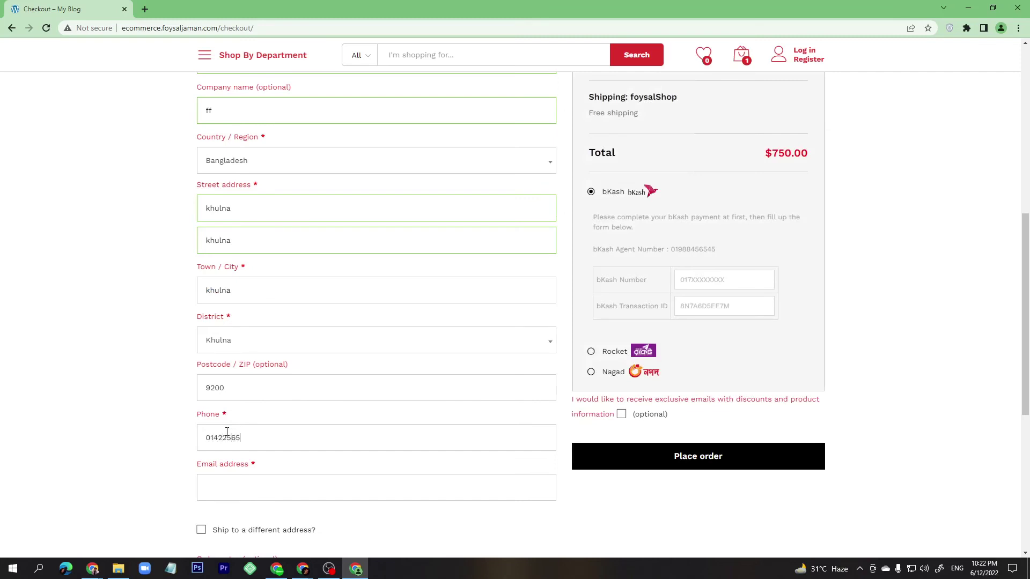
click(224, 489)
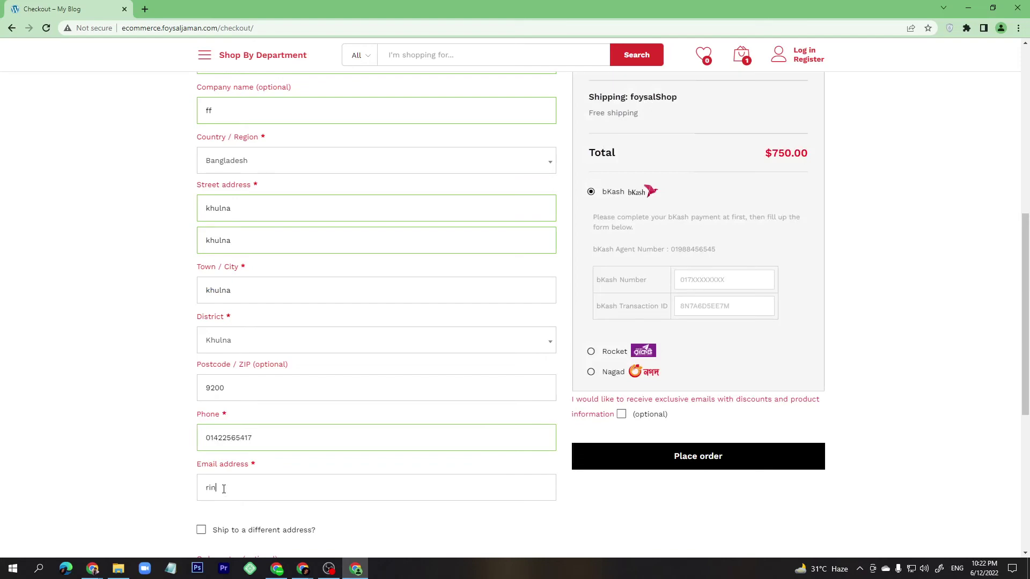
Paste the bKash agent number into bKash Number, enter the transaction ID, and place the order.
scroll(223, 489, down, 3)
scroll(507, 231, up, 4)
click(713, 333)
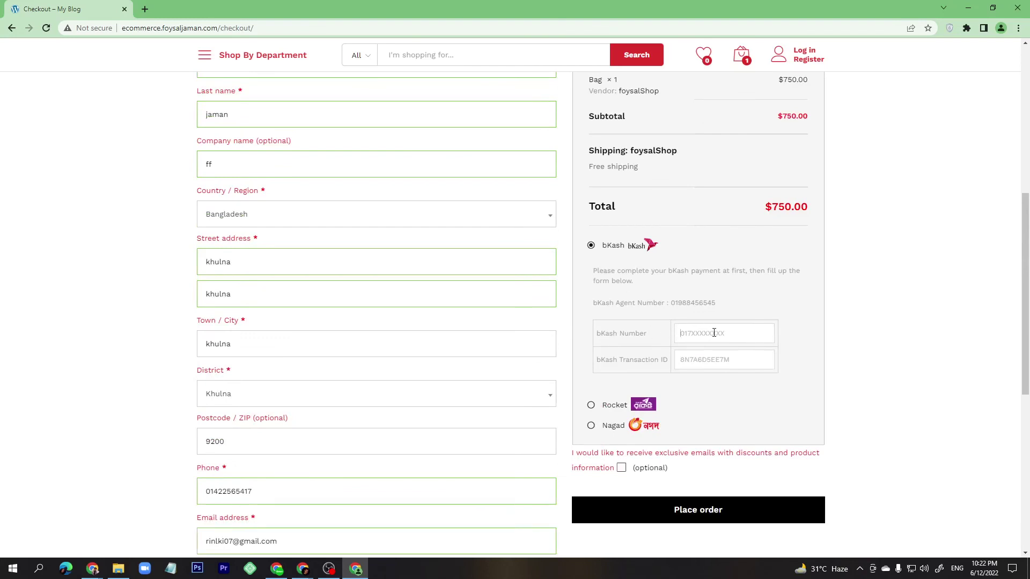
double_click(699, 303)
click(699, 328)
key(ctrl+v)
text(6546kosdujf)
scroll(638, 292, up, 4)
scroll(715, 319, down, 4)
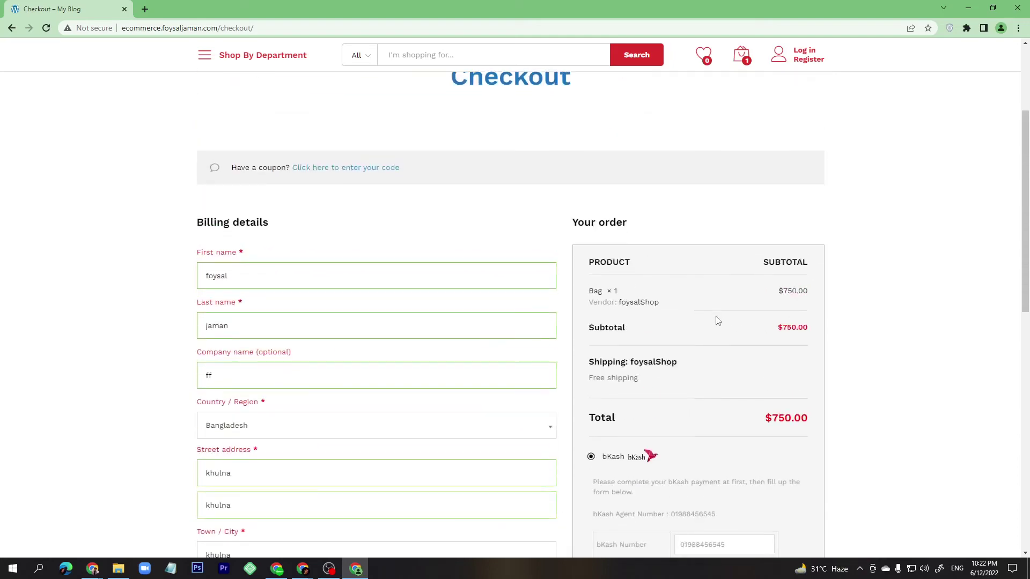
click(687, 509)
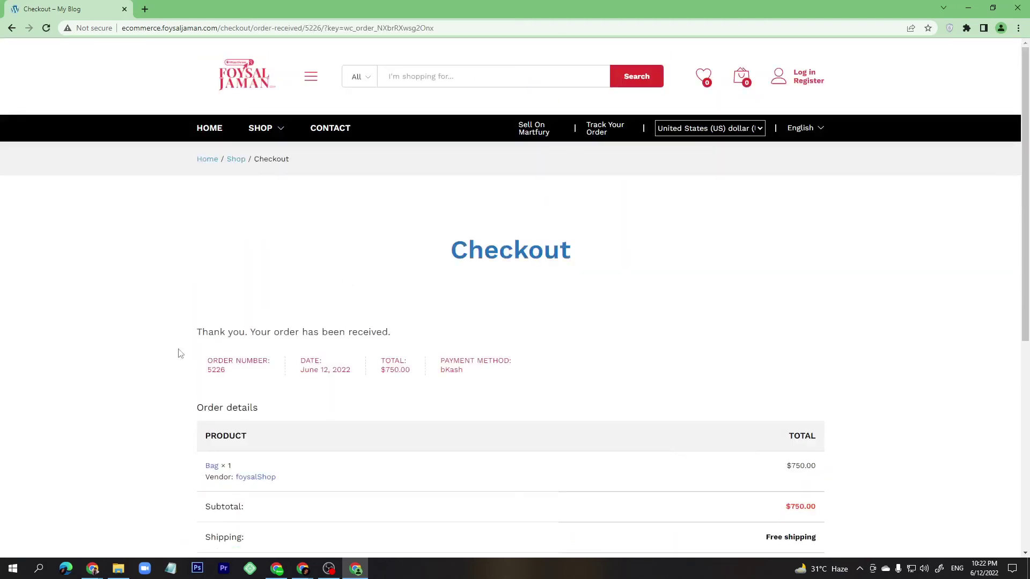
Return to the admin window showing the Bag Edit product page.
mouse_move(333, 573)
mouse_move(300, 571)
click(244, 533)
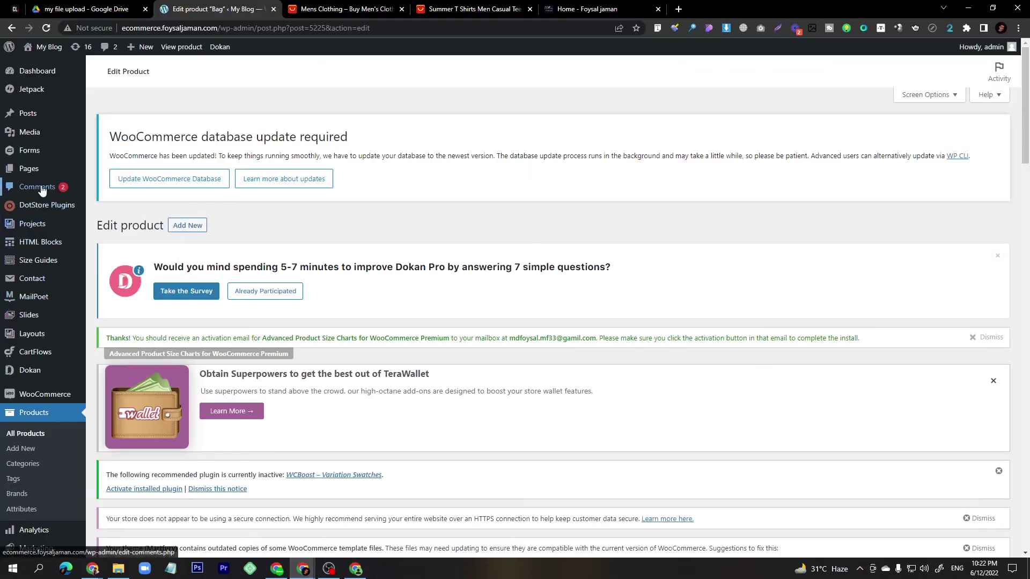
Open WooCommerce Orders and view the new $750.00 Bag order's details.
mouse_move(43, 398)
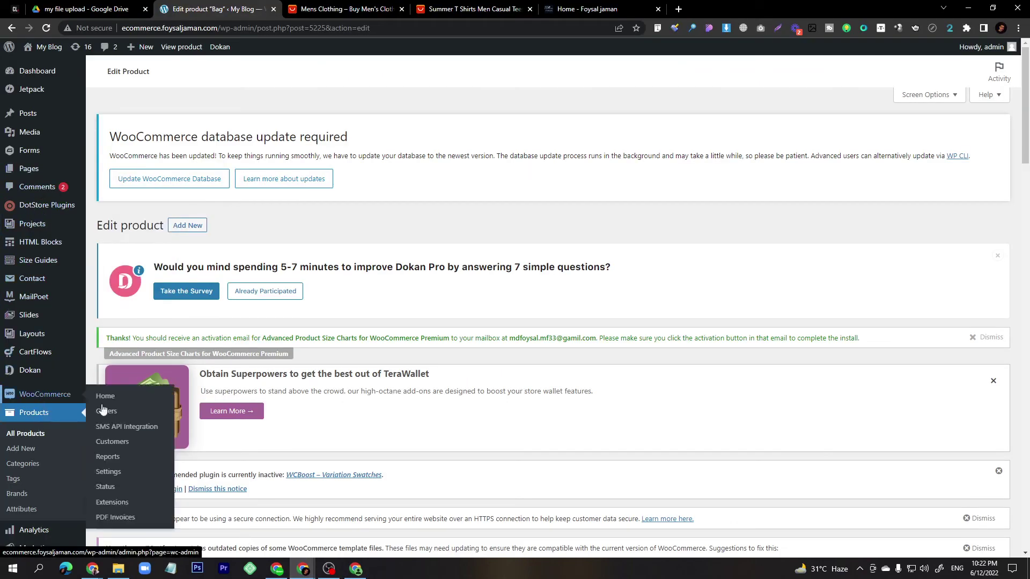
click(114, 413)
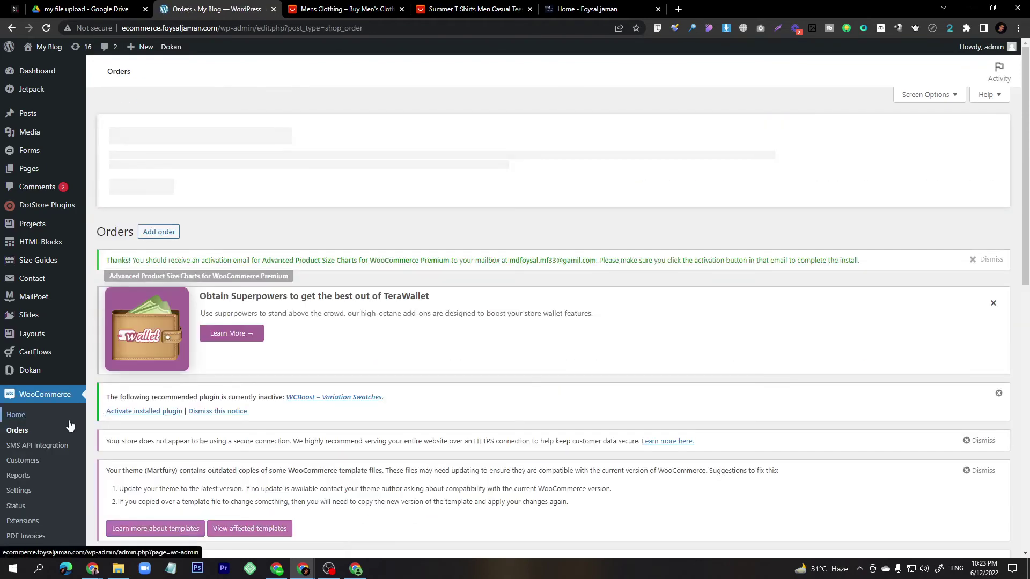
scroll(210, 353, down, 5)
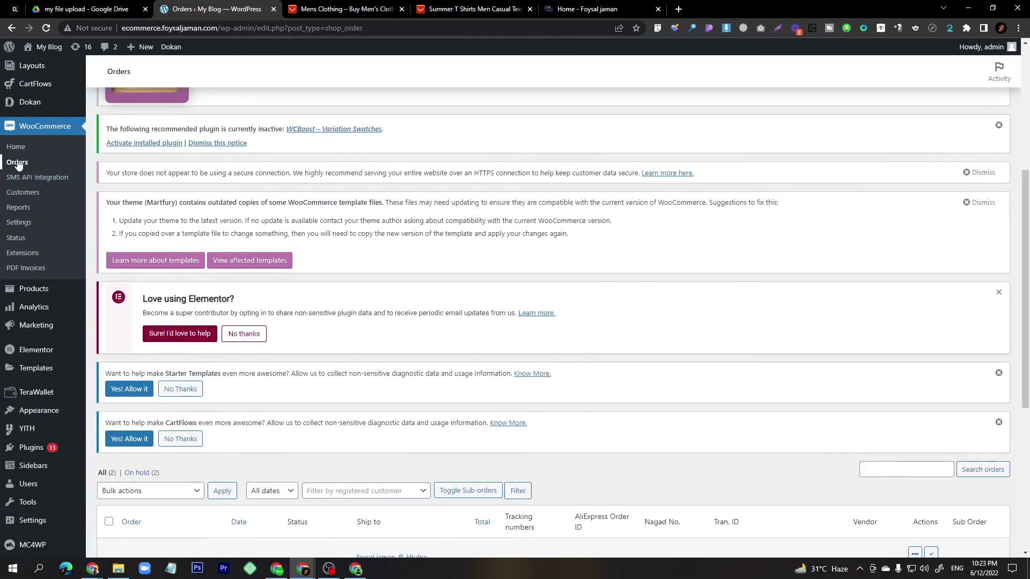
scroll(300, 338, down, 4)
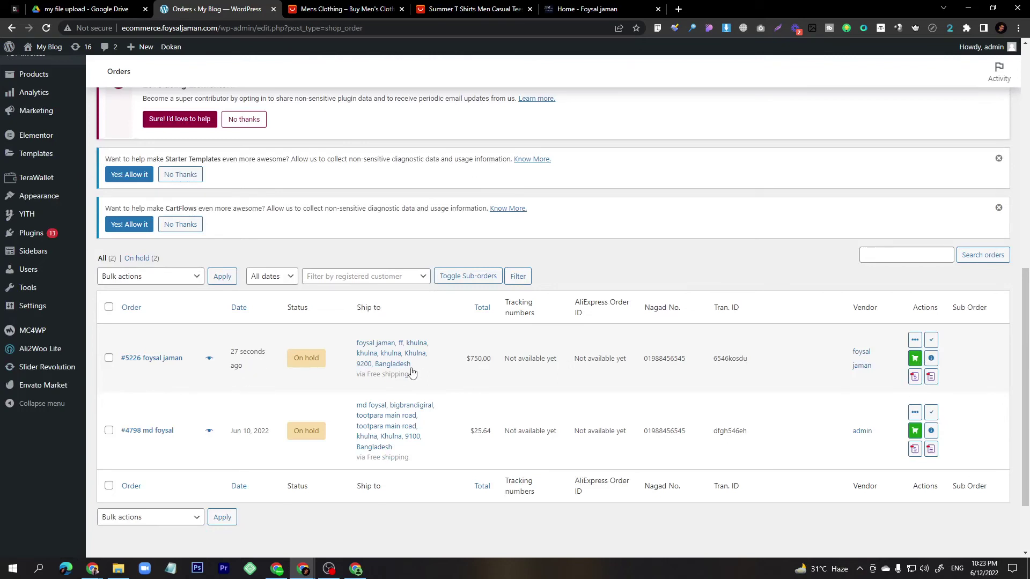
click(441, 373)
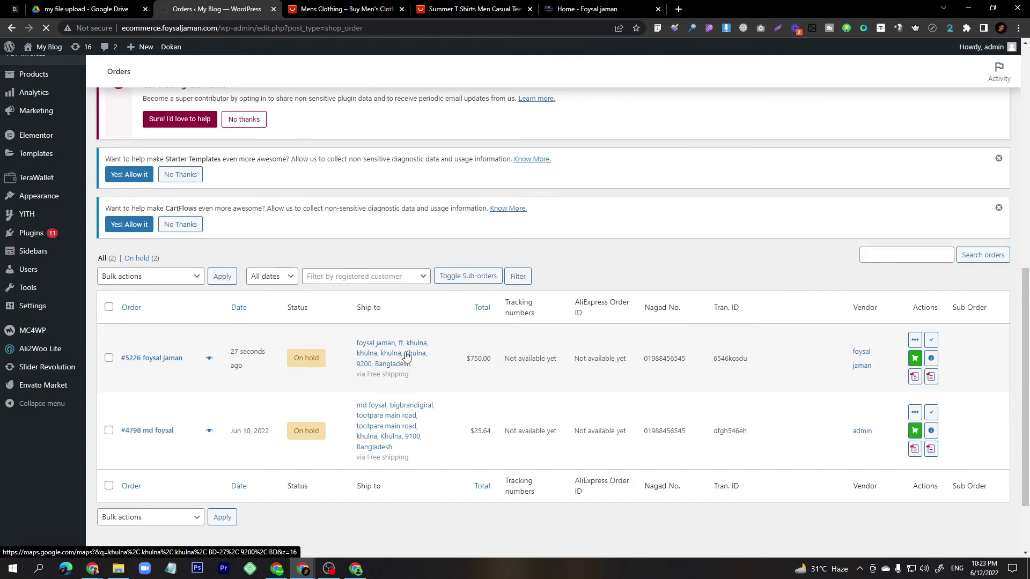
scroll(651, 360, up, 2)
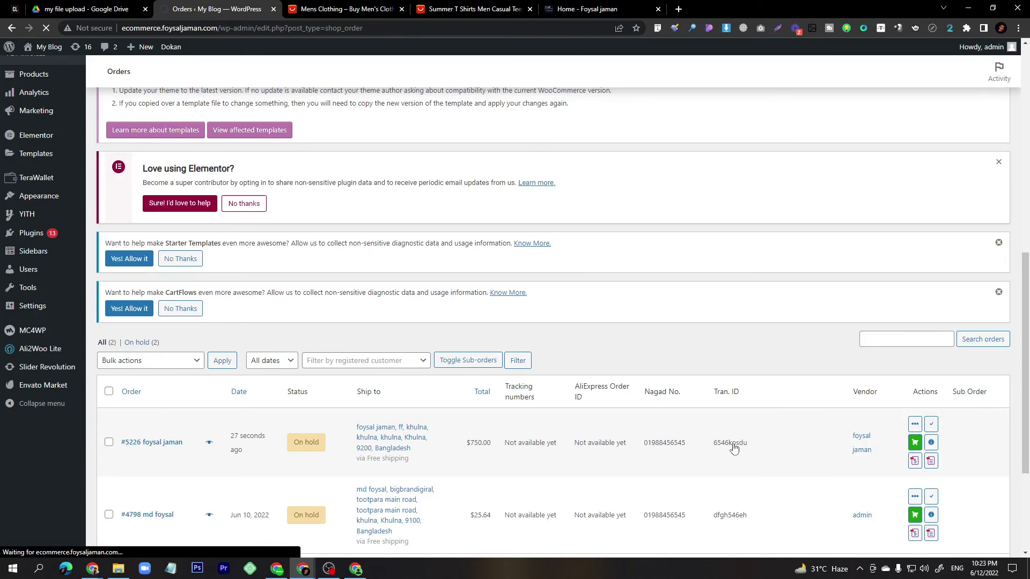
scroll(616, 448, down, 3)
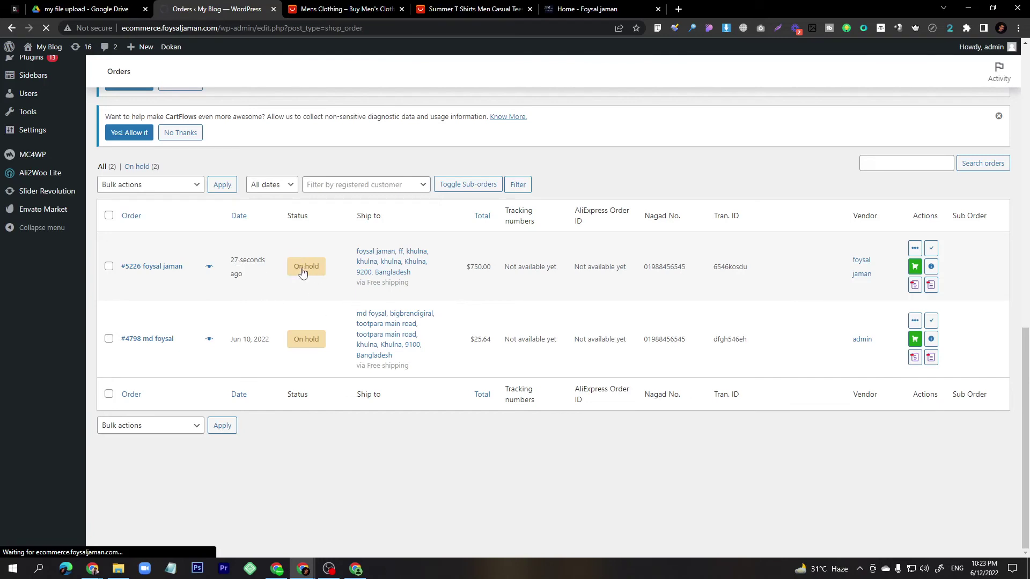
In the vendor window, open Dashboard > Orders and highlight the order's $600.00 earning.
mouse_move(302, 567)
click(361, 537)
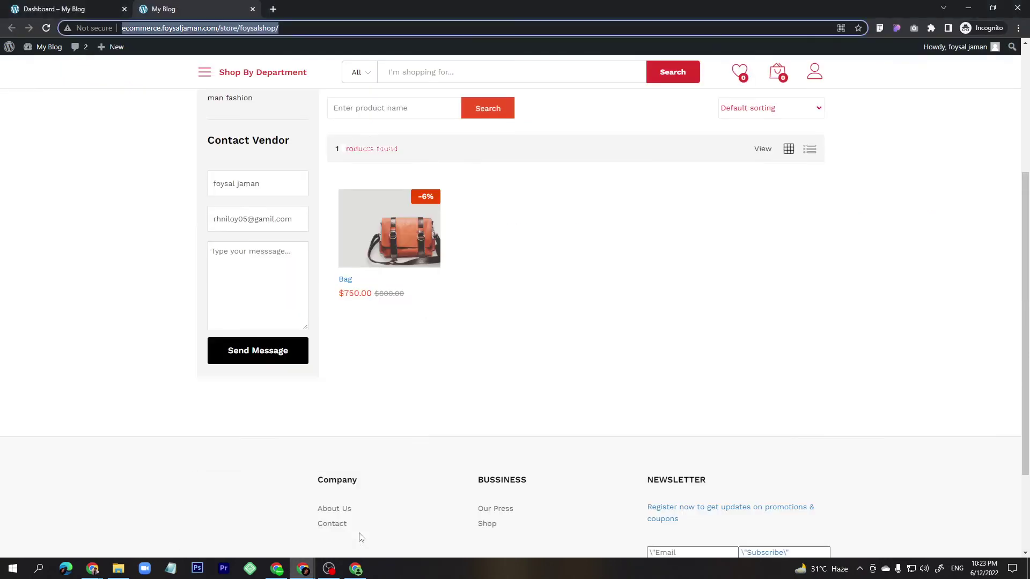
scroll(283, 304, up, 5)
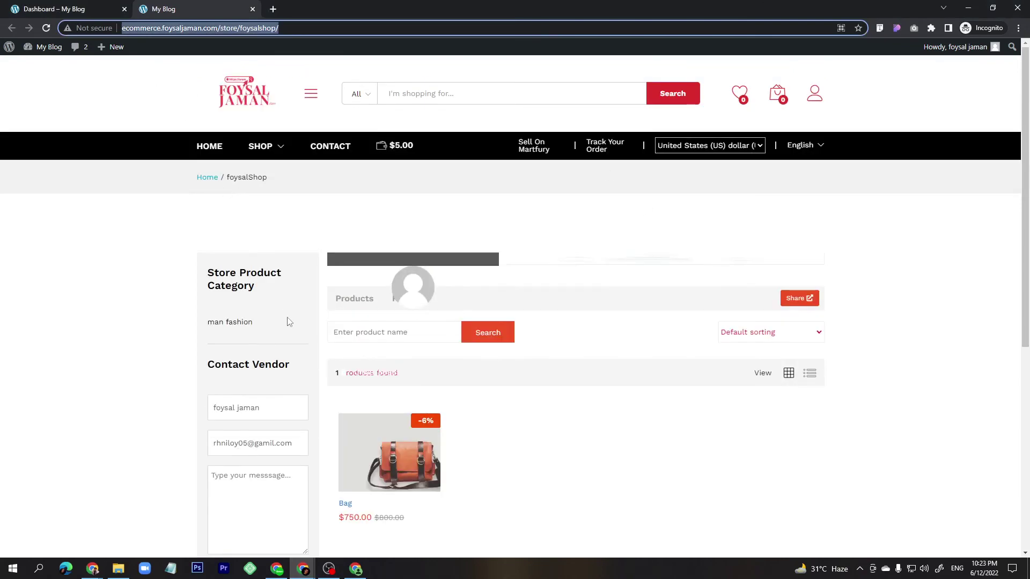
click(45, 9)
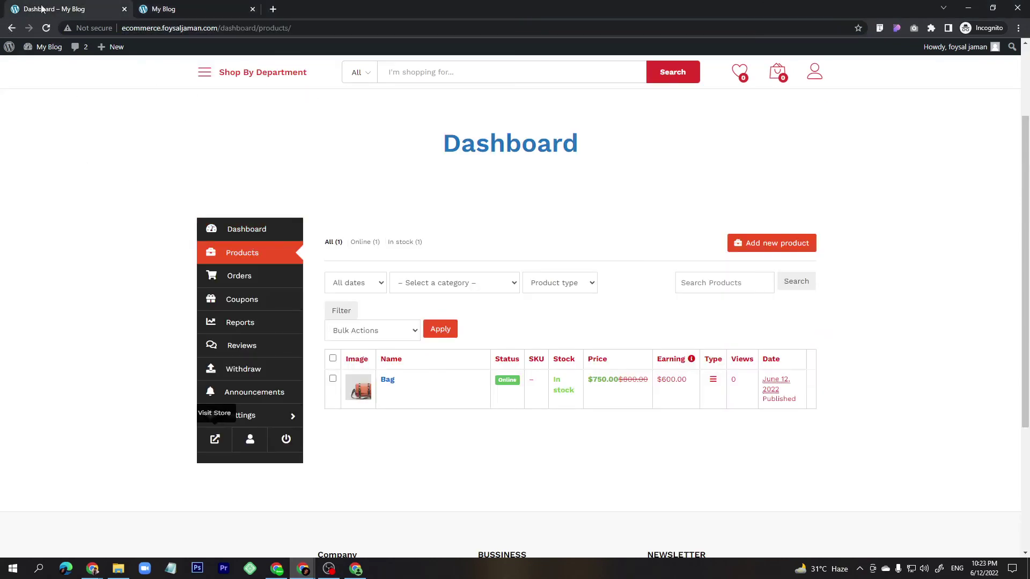
click(48, 30)
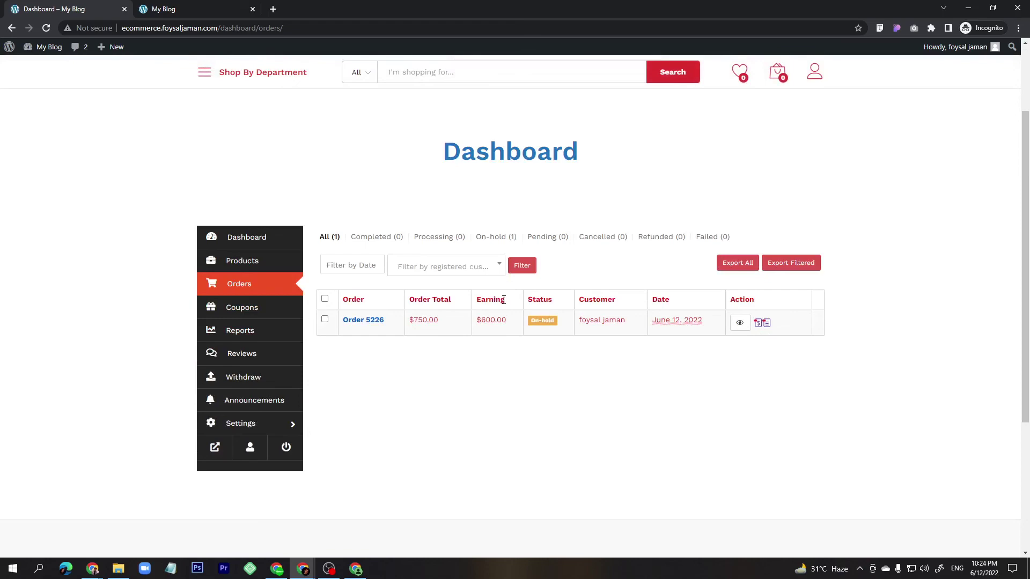
drag(482, 321, 488, 320)
Change order #5226's status to Completed and scroll through its items and custom fields.
click(968, 8)
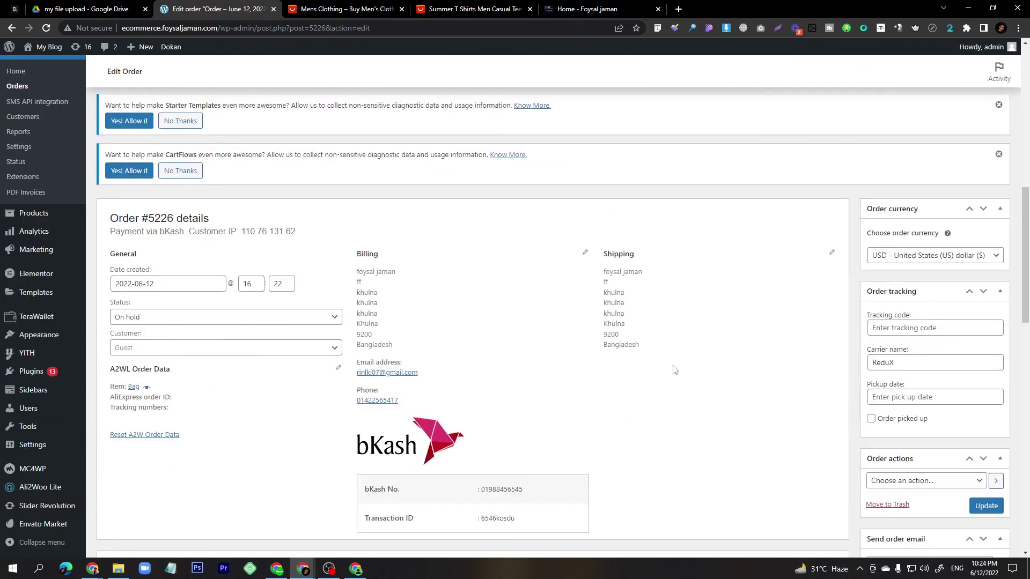
click(179, 316)
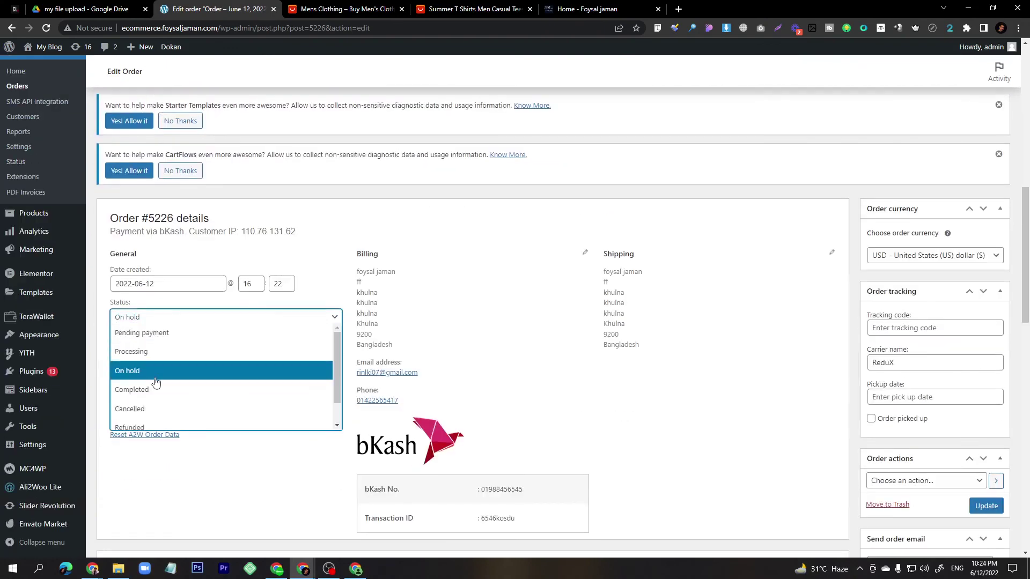
click(147, 394)
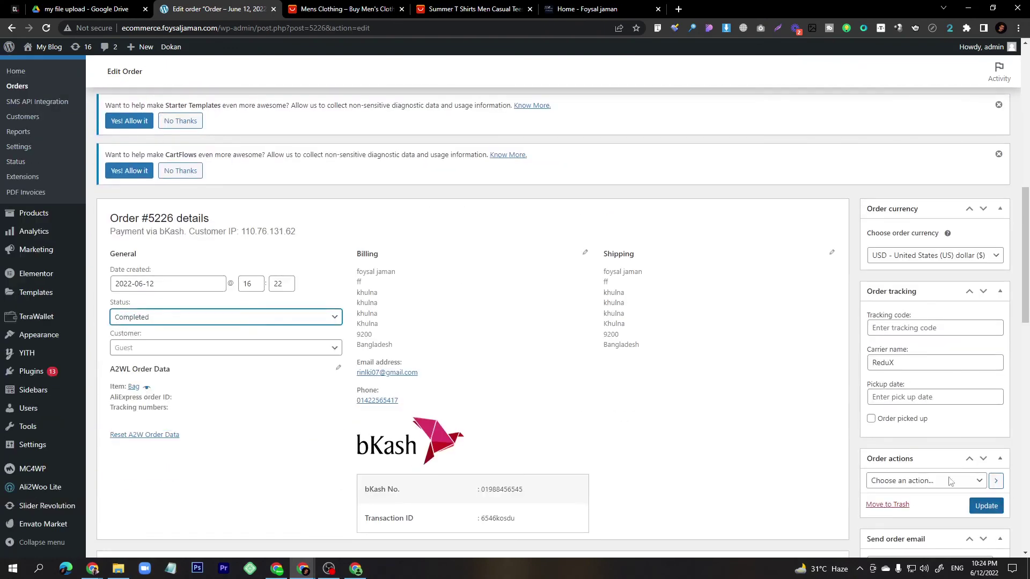
scroll(907, 373, down, 8)
scroll(906, 372, up, 13)
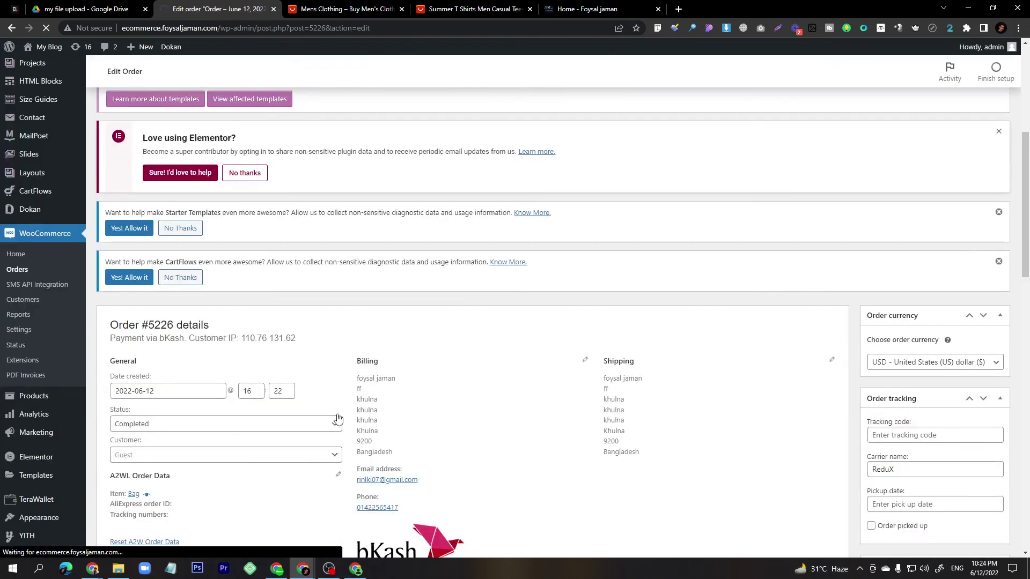
scroll(572, 393, down, 12)
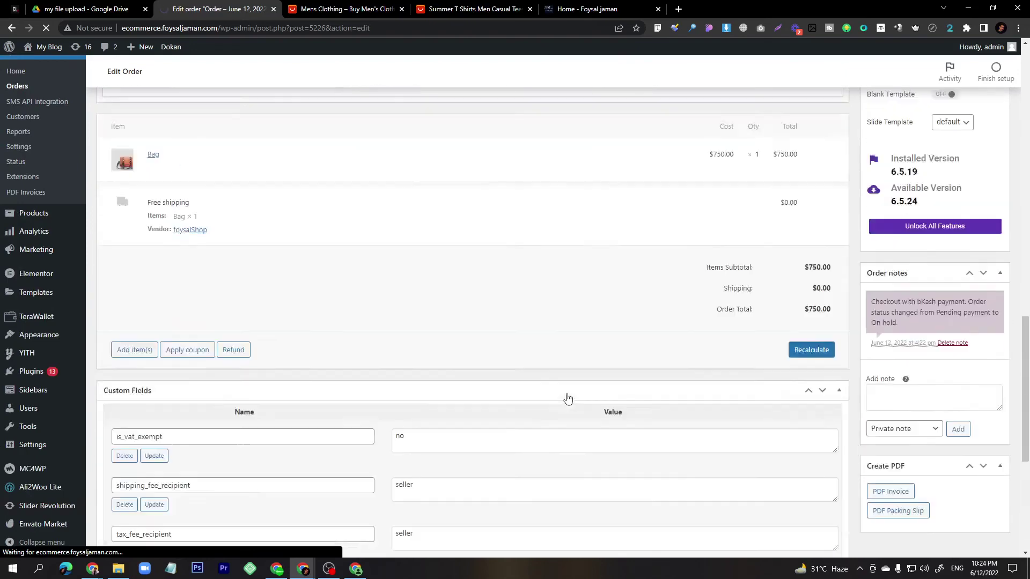
scroll(568, 397, down, 2)
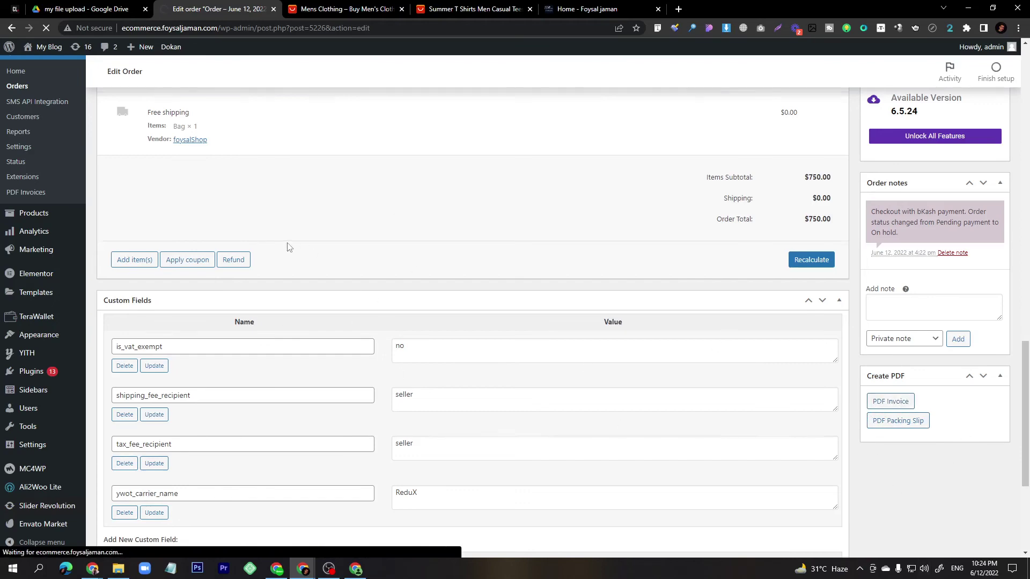
scroll(288, 246, up, 3)
scroll(284, 329, down, 5)
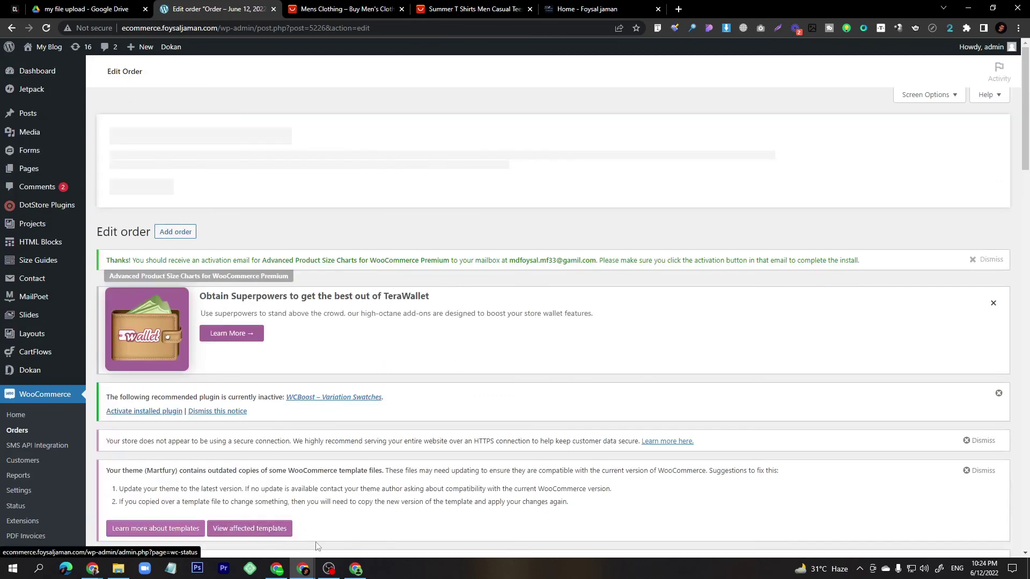
Reload the vendor's orders list to confirm order 5226 is Completed with $600.00 earnings.
mouse_move(304, 570)
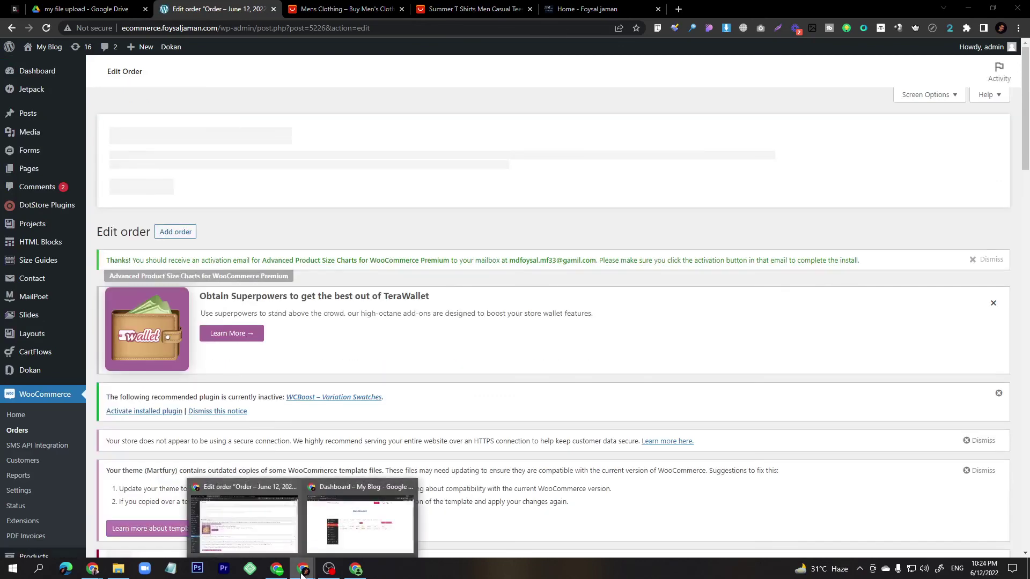
click(358, 537)
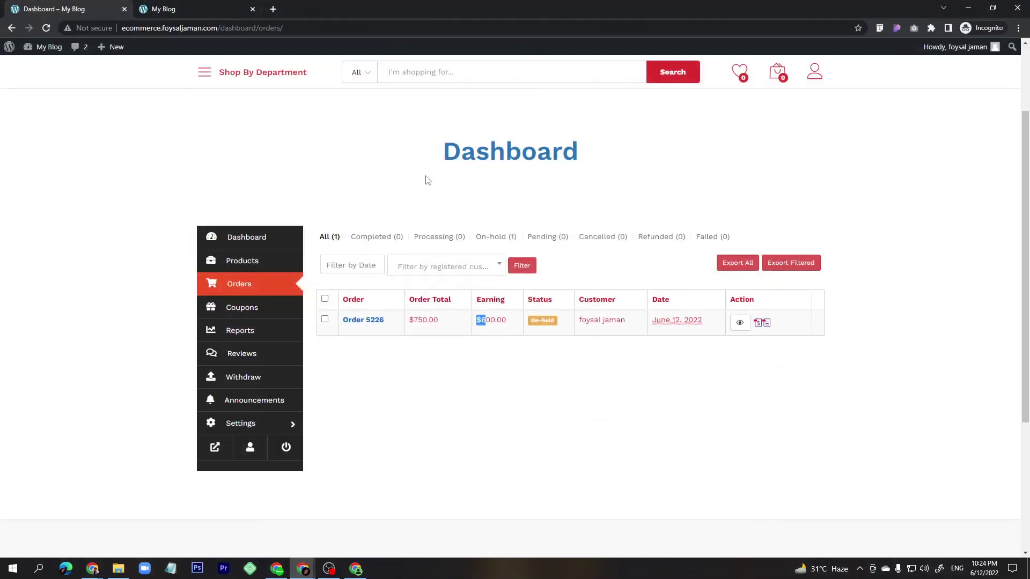
click(48, 28)
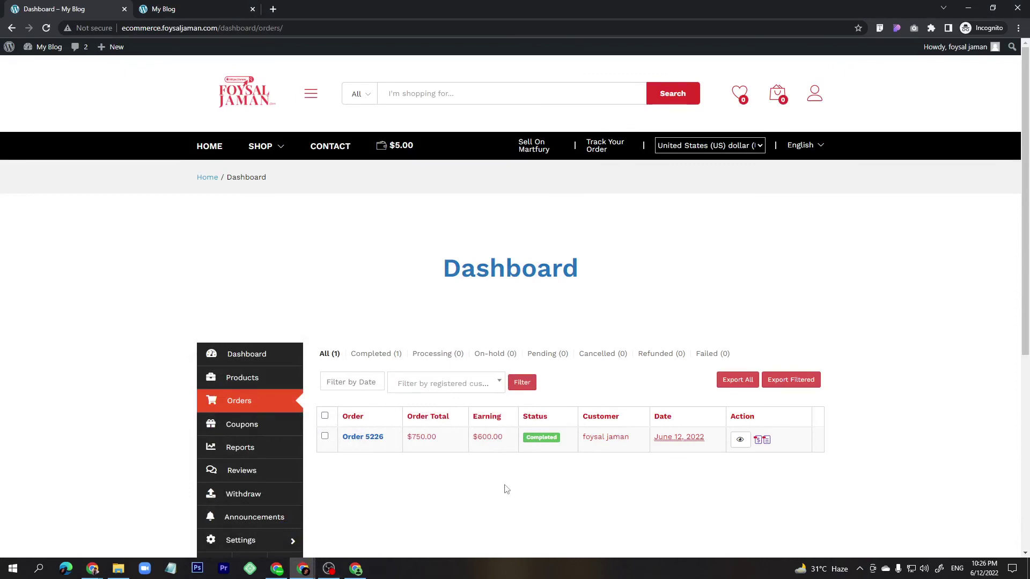
Open WooCommerce Home in a new tab in the admin window, then minimize that window.
click(304, 572)
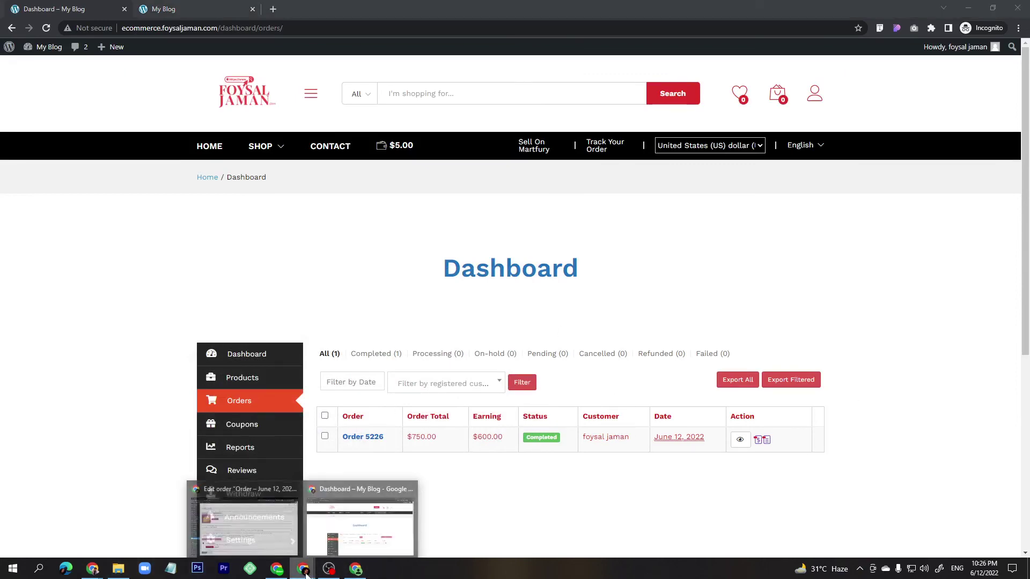
click(248, 523)
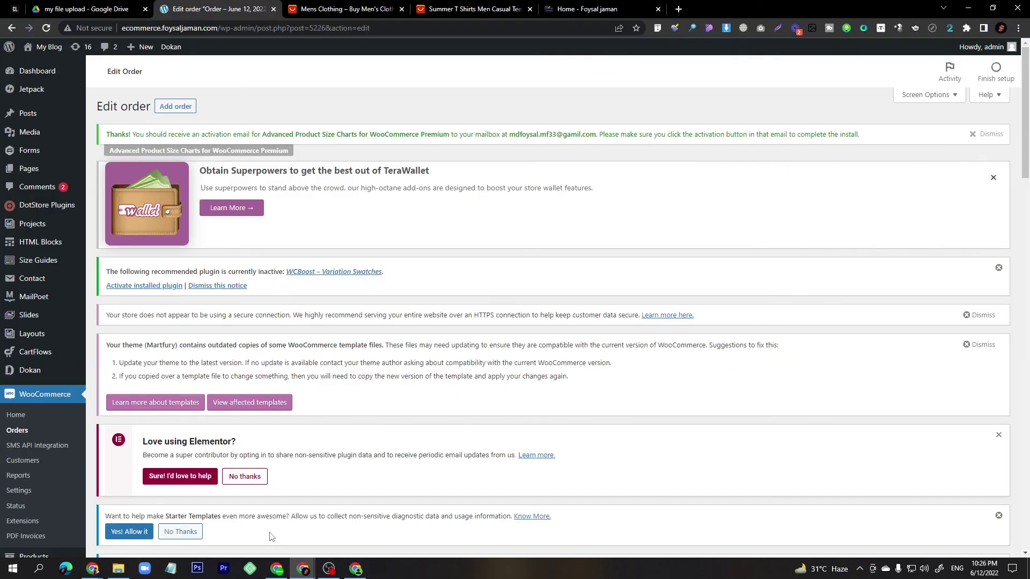
middle_click(19, 420)
scroll(32, 423, down, 8)
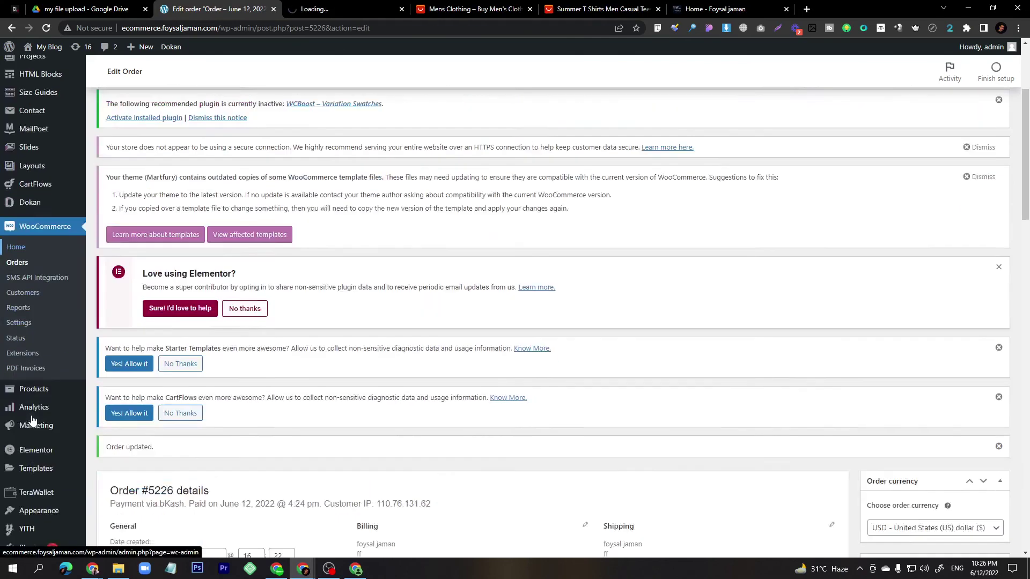
click(304, 9)
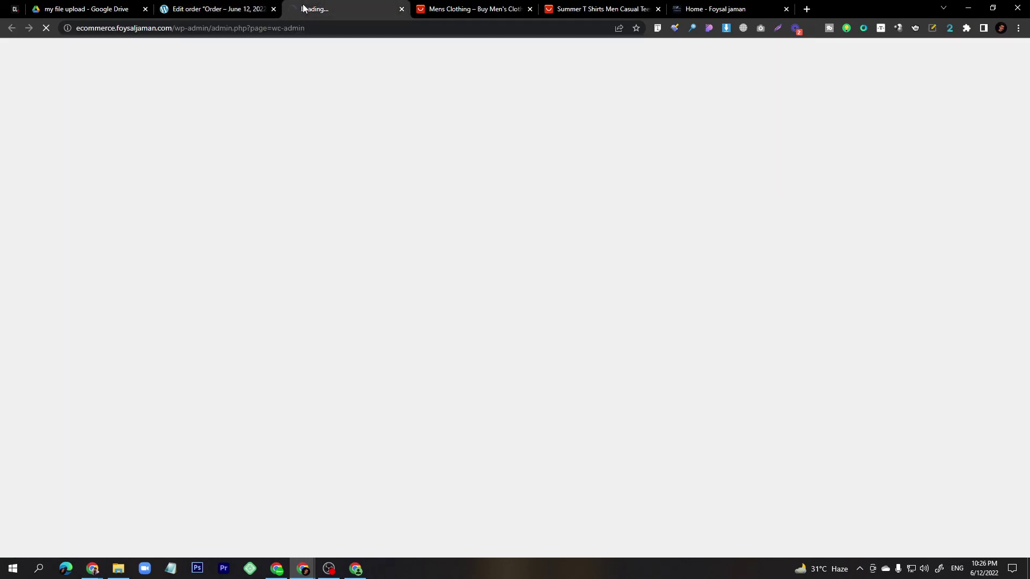
click(968, 7)
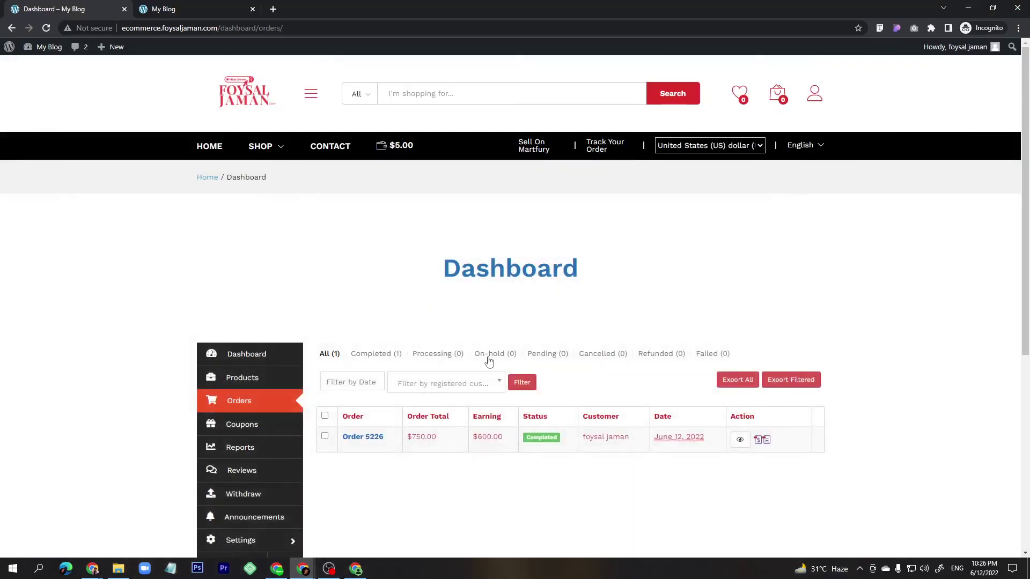
Open the vendor's Reports page, then the Withdraw page showing the $600.00 balance.
click(249, 452)
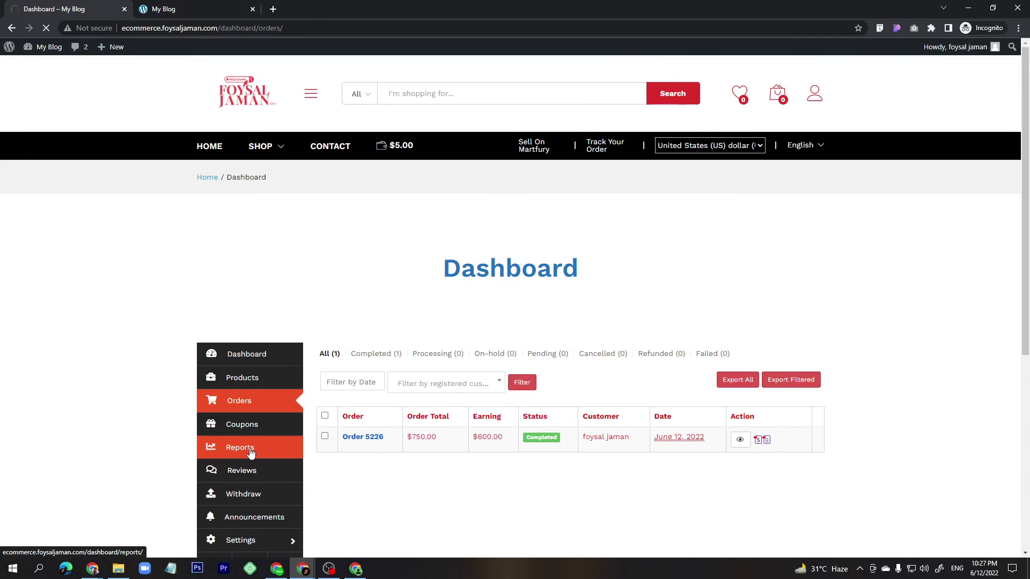
middle_click(242, 494)
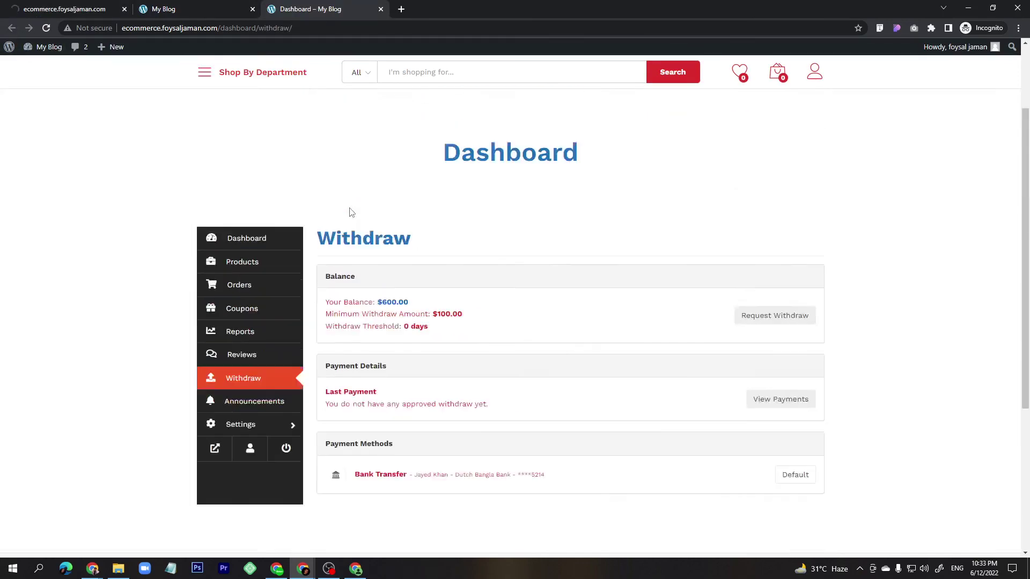
scroll(349, 211, up, 1)
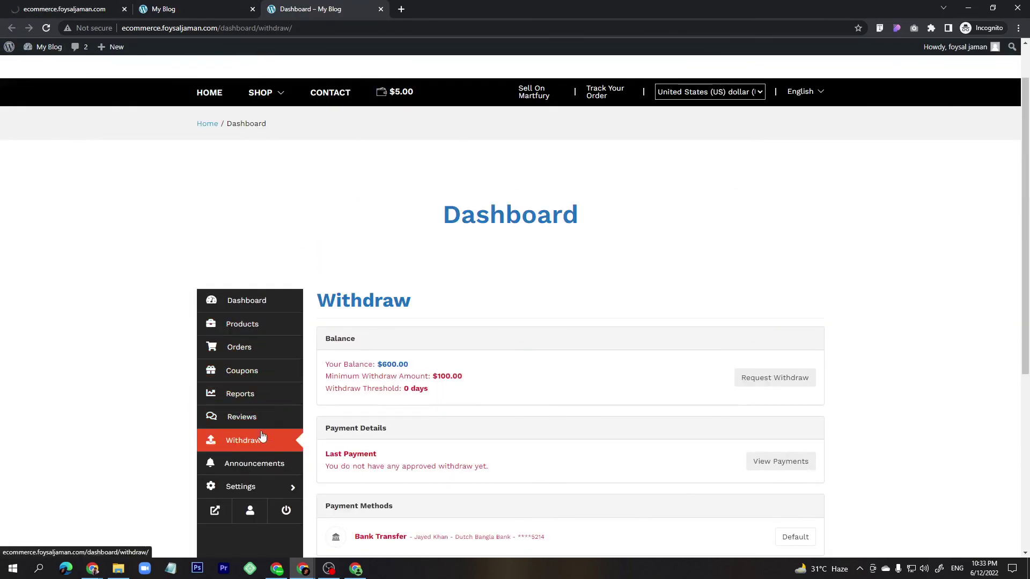
Submit a $600 Bank Transfer withdrawal request, then return to the admin Analytics window.
scroll(256, 438, down, 2)
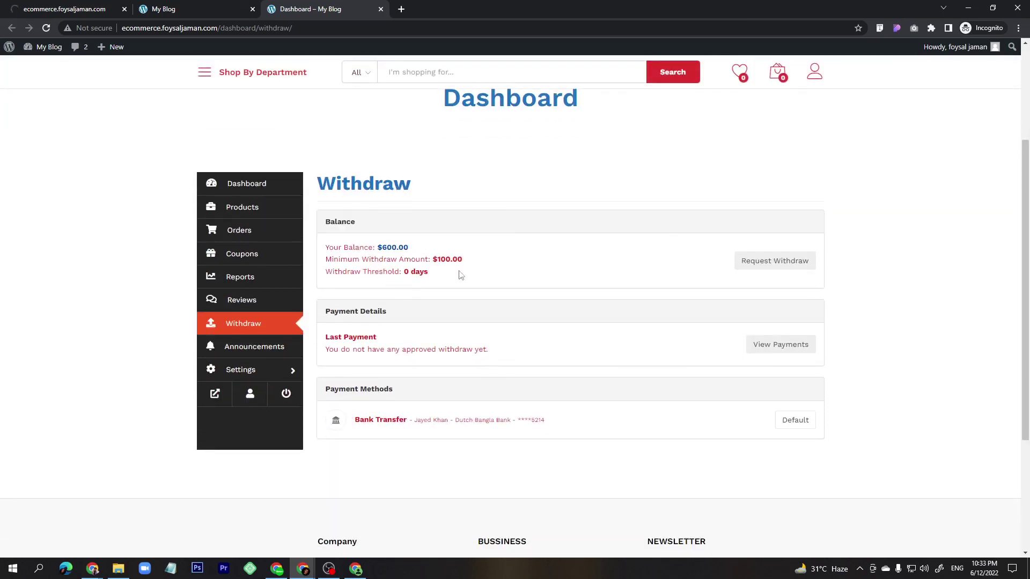
drag(463, 259, 434, 260)
click(775, 262)
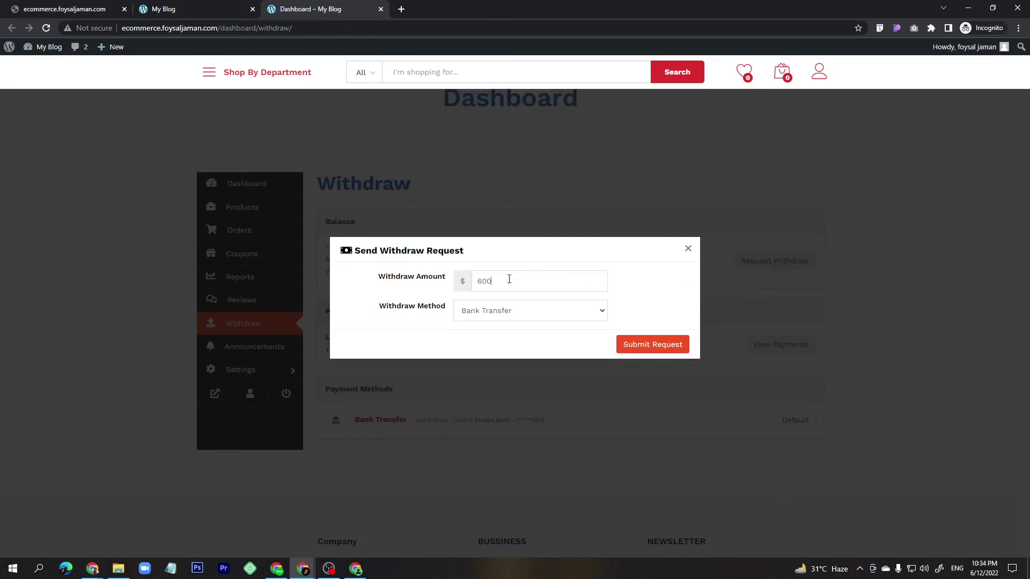
click(494, 316)
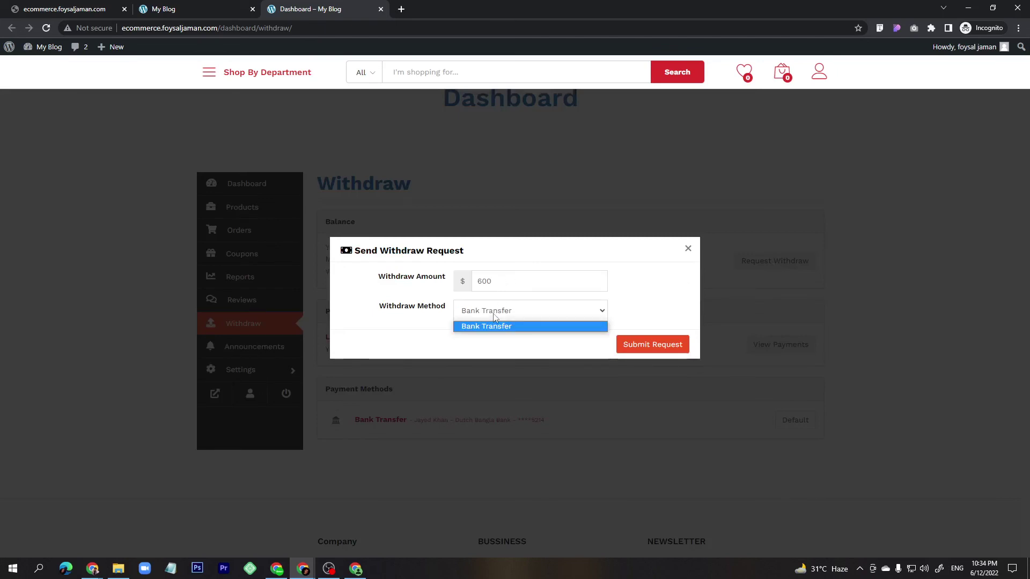
click(499, 328)
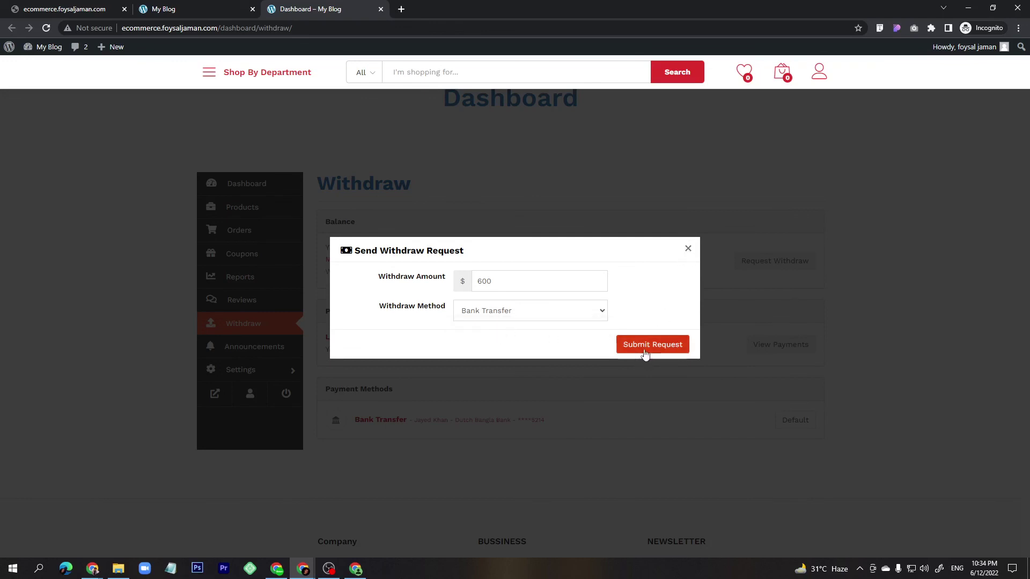
click(687, 249)
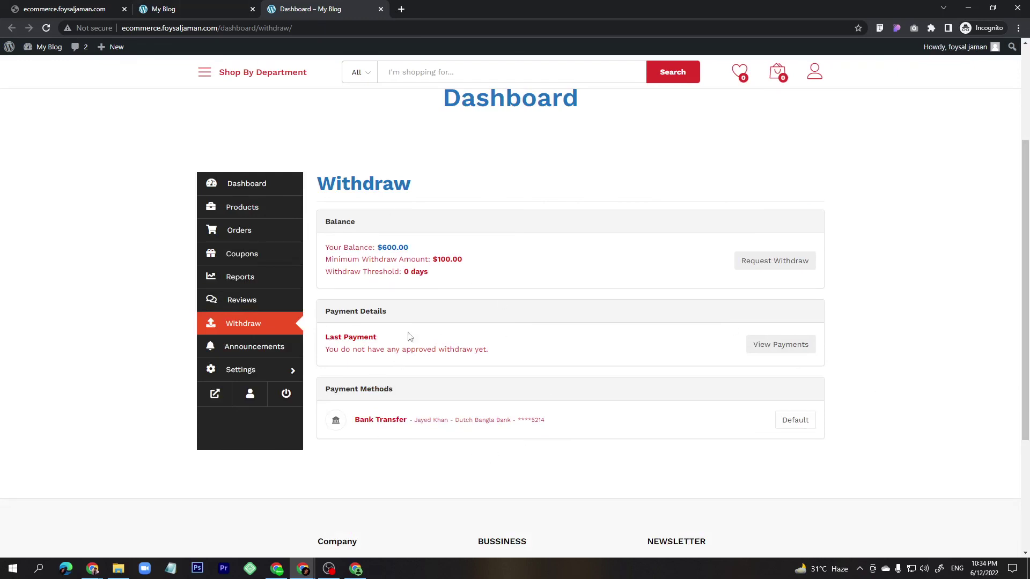
click(302, 568)
click(262, 547)
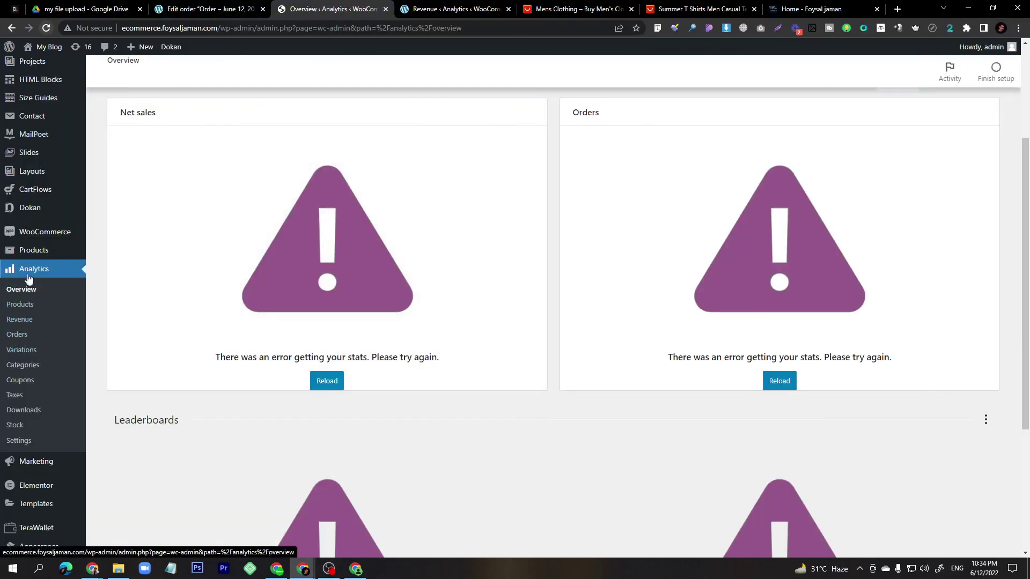
Review the Revenue analytics report's $775.64 month-to-date sales chart and table, including the $750.00 June 12 order.
mouse_move(32, 252)
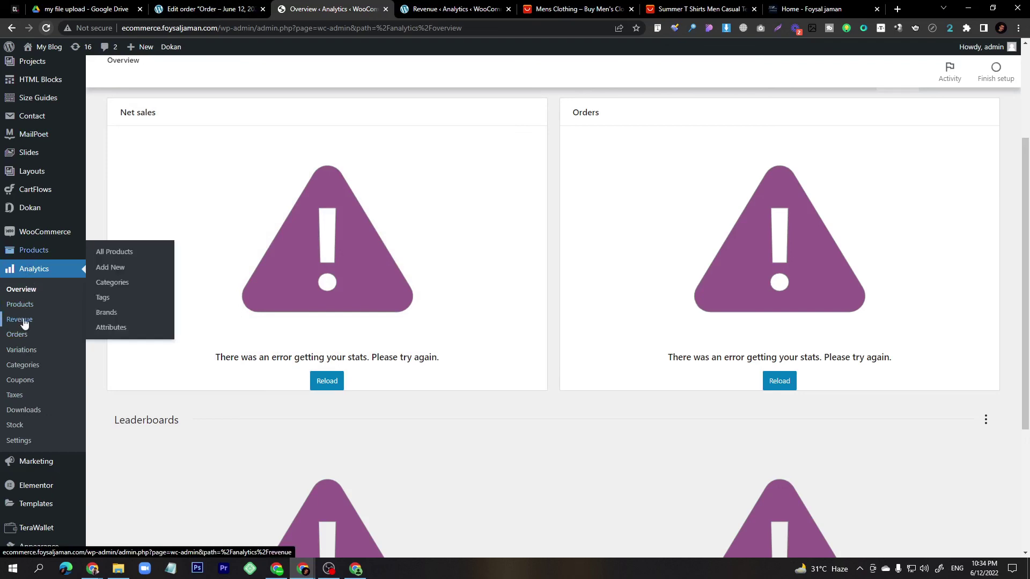
click(424, 4)
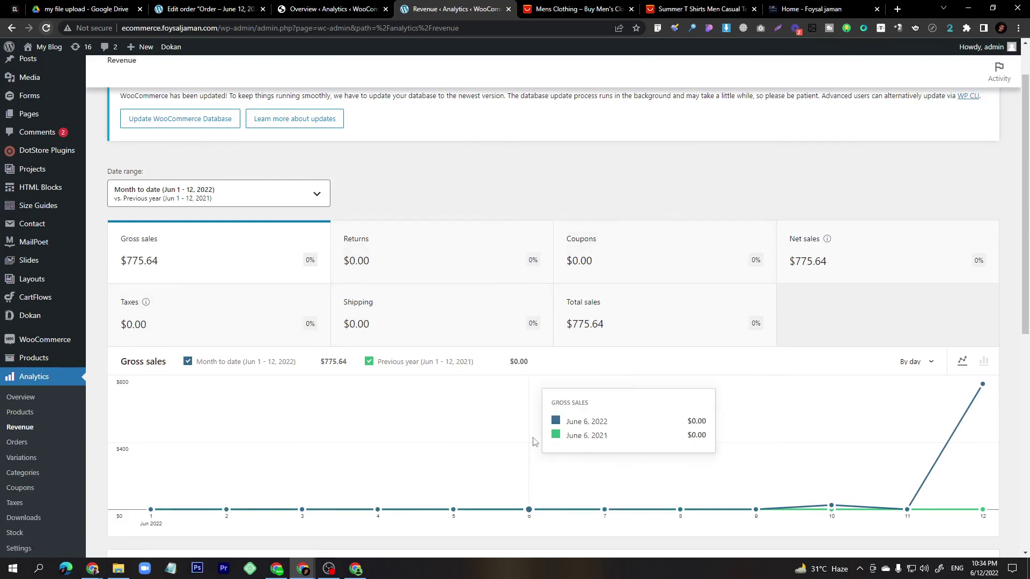
scroll(445, 445, down, 5)
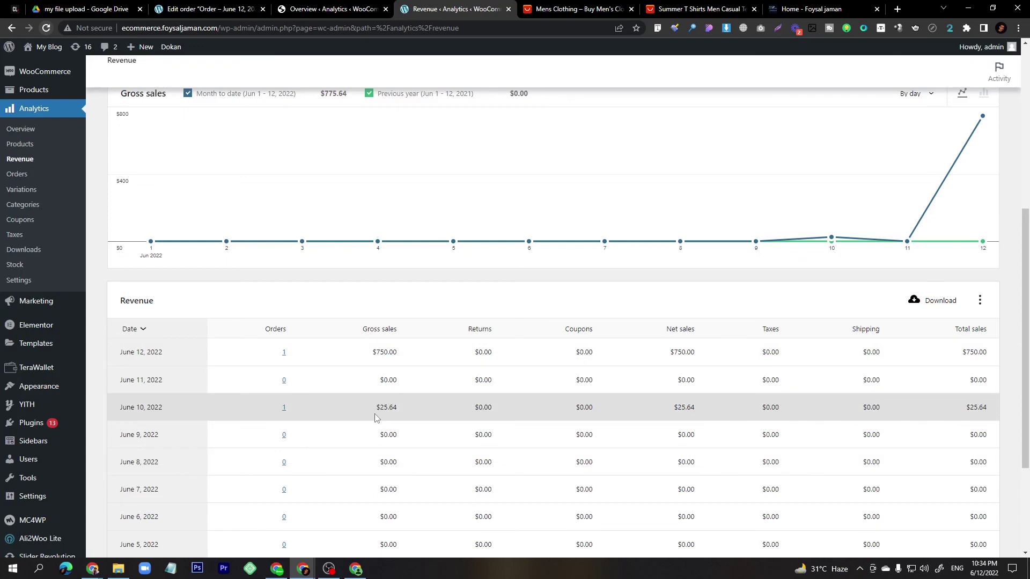
scroll(375, 418, up, 6)
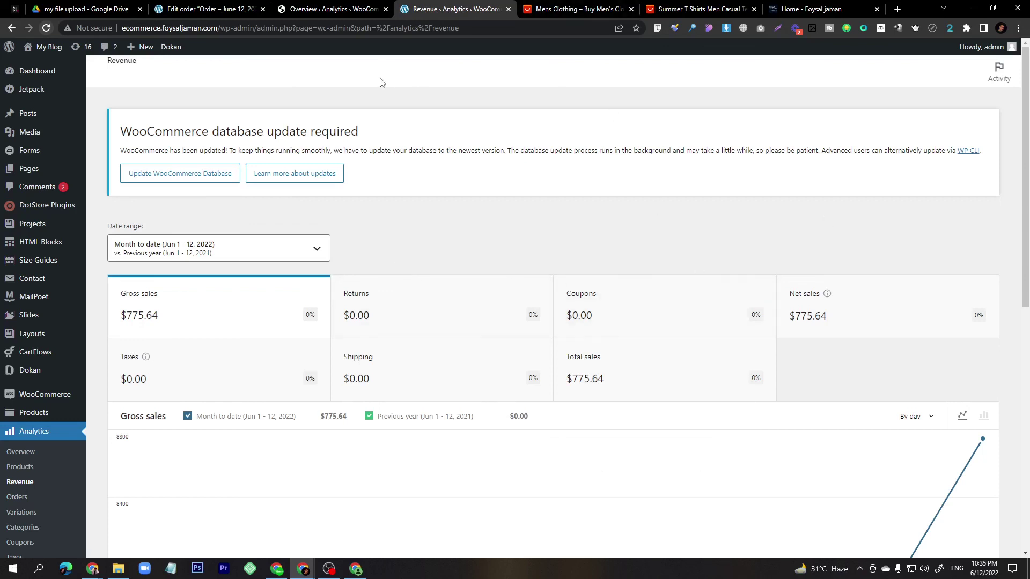
mouse_move(35, 214)
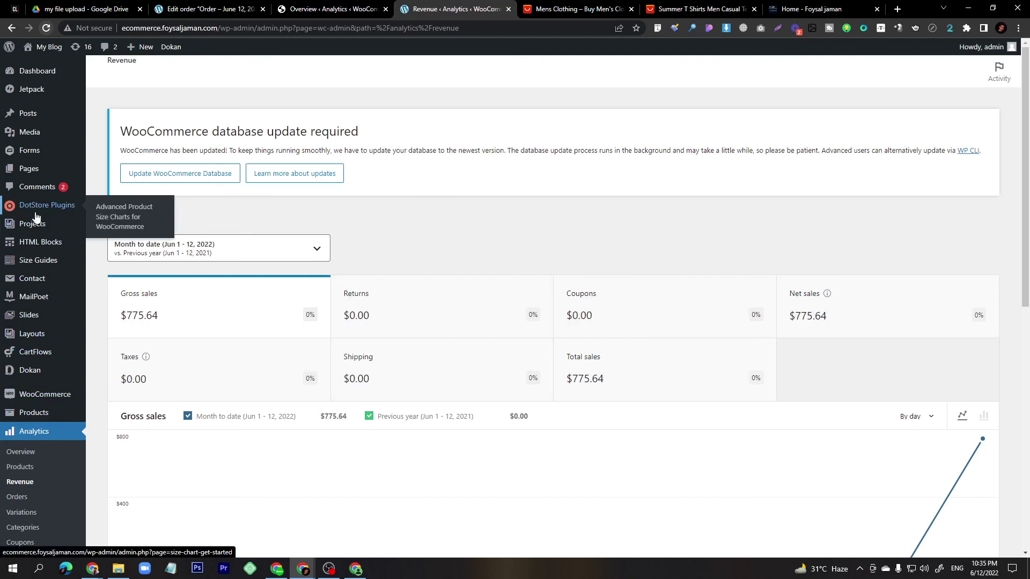
mouse_move(54, 252)
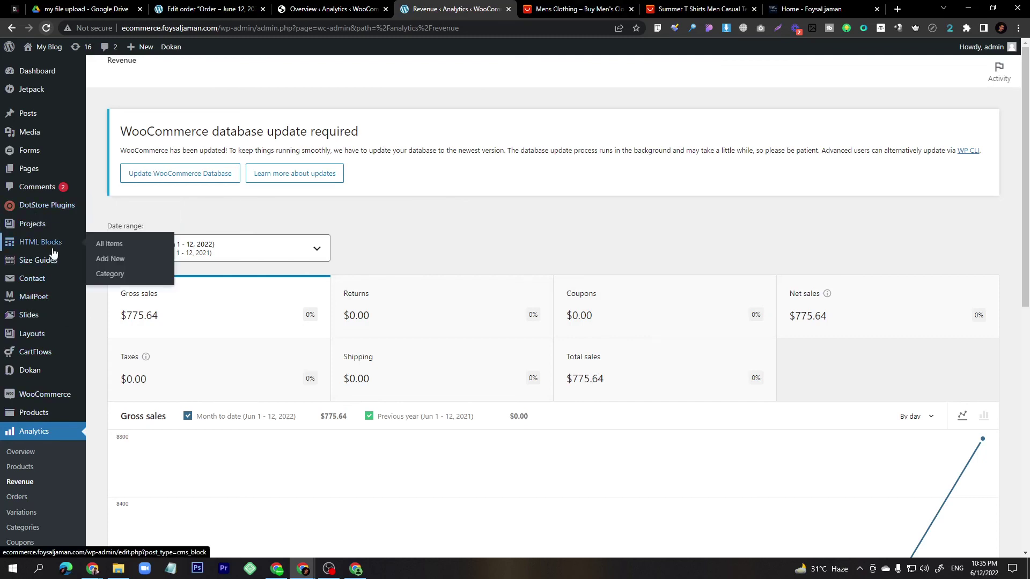